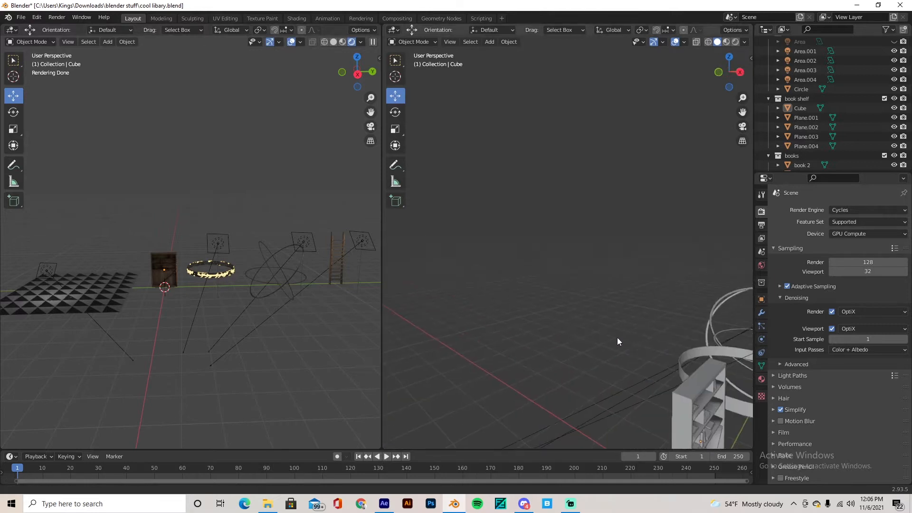
# Examine the existing bookshelf and the other library props around it.
pyautogui.click(506, 322)
pyautogui.scroll(5, 505, 322)
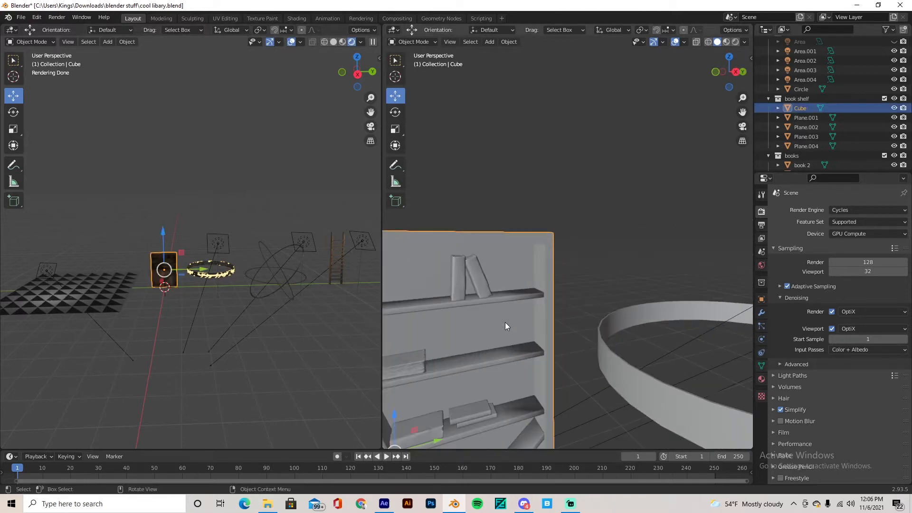
pyautogui.scroll(-2, 568, 316)
pyautogui.scroll(-6, 541, 300)
pyautogui.click(597, 386)
pyautogui.scroll(-5, 621, 335)
pyautogui.press('Tab')
pyautogui.moveTo(621, 339); pyautogui.dragTo(598, 326, button='middle')
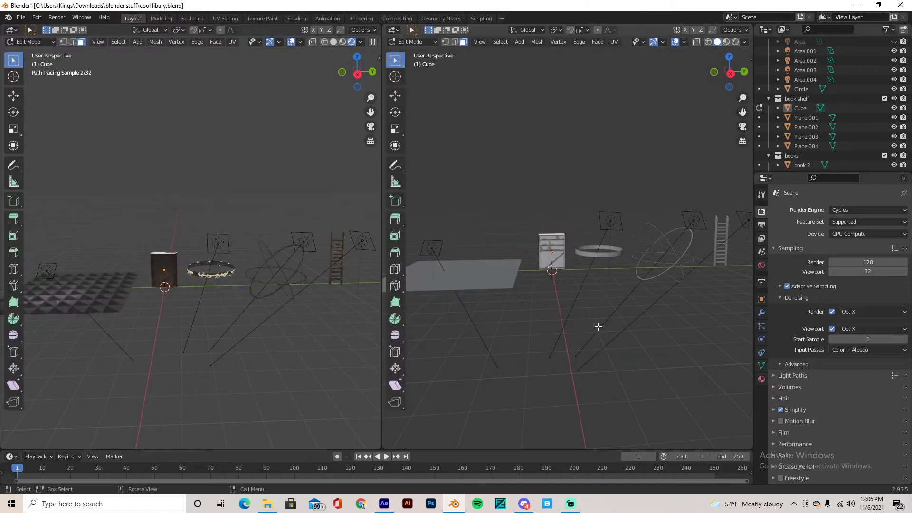
pyautogui.press('Tab')
# Add a cube mesh and raise it along Z above the existing bookshelf.
pyautogui.hotkey('shift', 'a')
pyautogui.moveTo(526, 300)
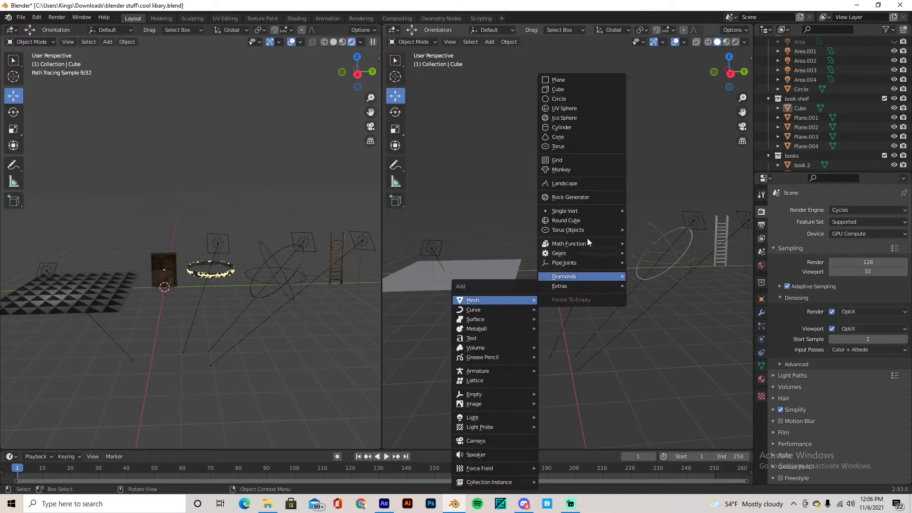
pyautogui.click(562, 89)
pyautogui.moveTo(552, 224); pyautogui.dragTo(549, 135)
pyautogui.scroll(3, 548, 135)
pyautogui.moveTo(616, 166); pyautogui.dragTo(632, 185, button='middle')
pyautogui.scroll(-3, 632, 180)
# Scale the new cube's mesh along the X axis to flatten it into a slab.
pyautogui.press('Tab')
pyautogui.press('s')
pyautogui.press('x')
pyautogui.click(601, 189)
pyautogui.scroll(3, 601, 189)
pyautogui.moveTo(601, 188); pyautogui.dragTo(559, 156, button='middle')
# Rescale the slab along Y and again along X to give it an upright bookcase shape.
pyautogui.press('Tab')
pyautogui.press('Tab')
pyautogui.press('s')
pyautogui.press('y')
pyautogui.click(553, 137)
pyautogui.press('y')
pyautogui.click(570, 155)
pyautogui.press('Tab')
pyautogui.press('s')
pyautogui.press('x')
pyautogui.click(640, 164)
# Select the slab's large front face and try to inset it.
pyautogui.scroll(3, 554, 155)
pyautogui.press('Tab')
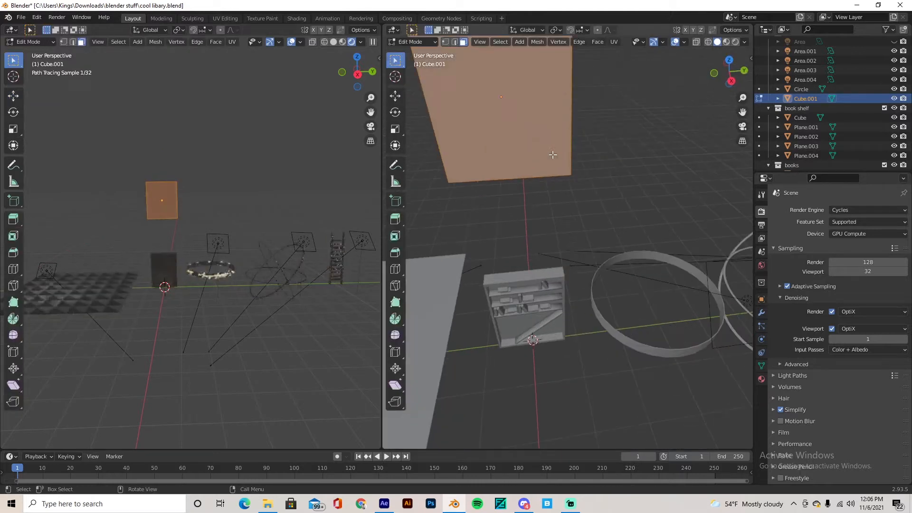
pyautogui.click(524, 120)
pyautogui.moveTo(524, 120); pyautogui.dragTo(551, 181, button='middle')
pyautogui.press('i')
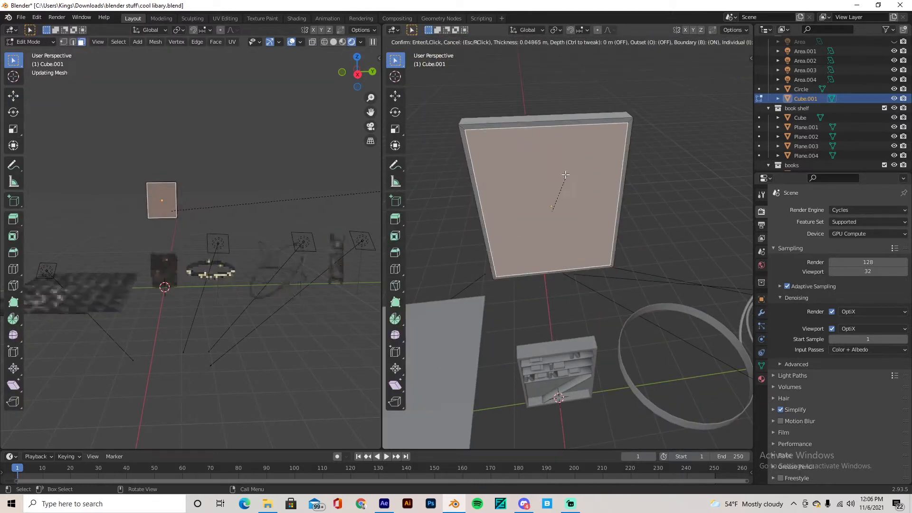
pyautogui.rightClick(567, 176)
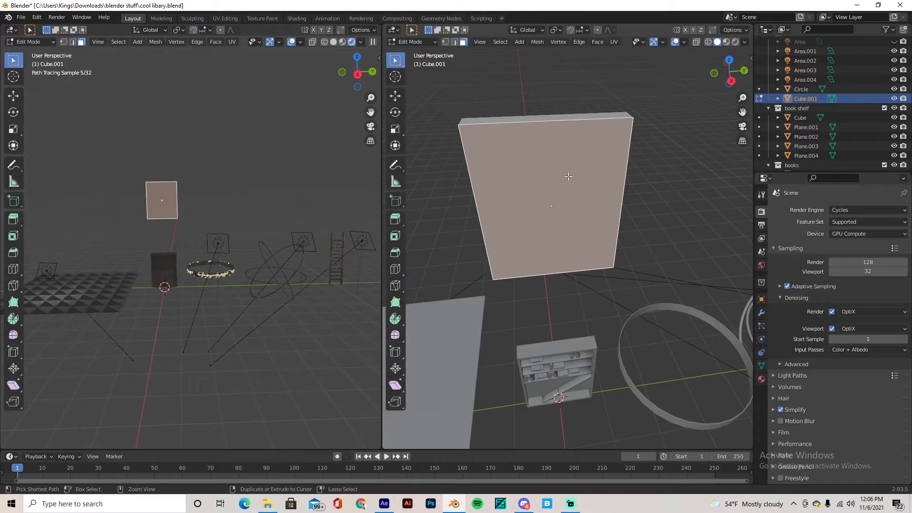
# Apply all transforms to the slab and inset its front face to leave a thin border.
pyautogui.press('Tab')
pyautogui.hotkey('ctrl', 'a')
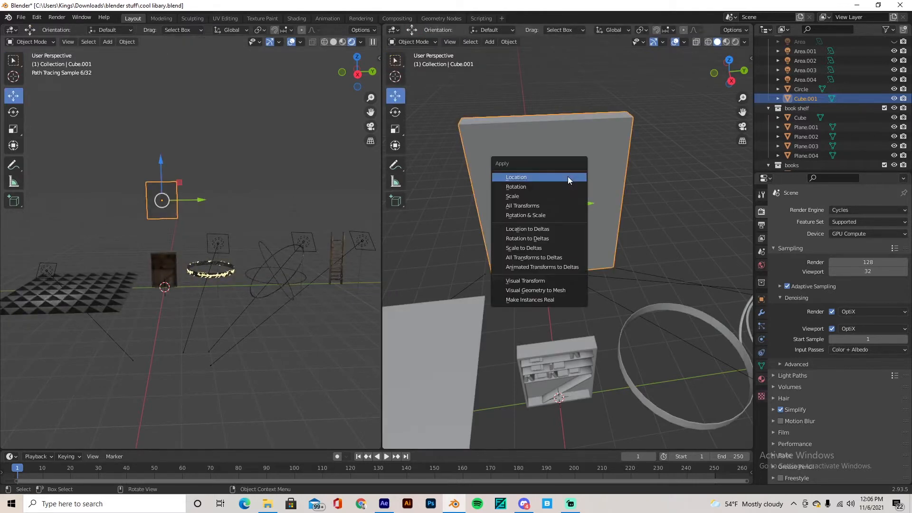
pyautogui.click(566, 205)
pyautogui.press('Tab')
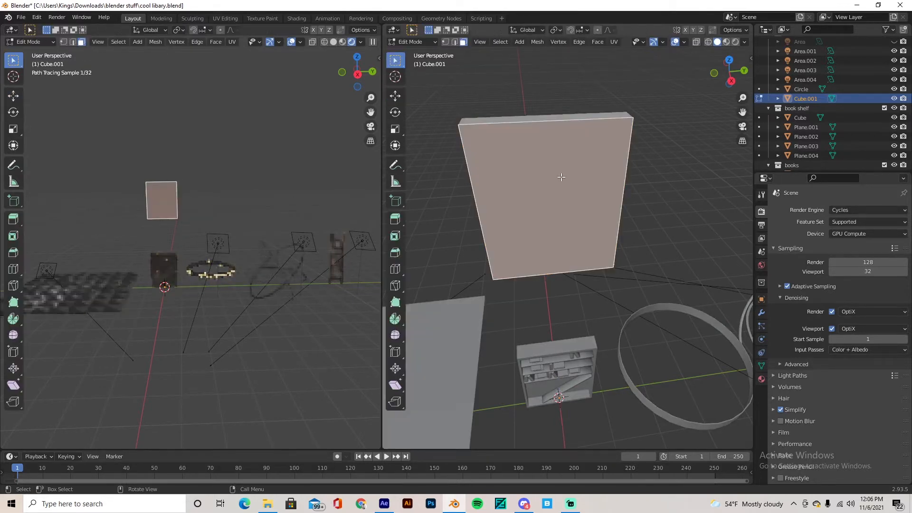
pyautogui.press('i')
pyautogui.click(562, 178)
# Extrude the inset front face inward to hollow the slab into an open bookcase frame.
pyautogui.moveTo(562, 178); pyautogui.dragTo(570, 194, button='middle')
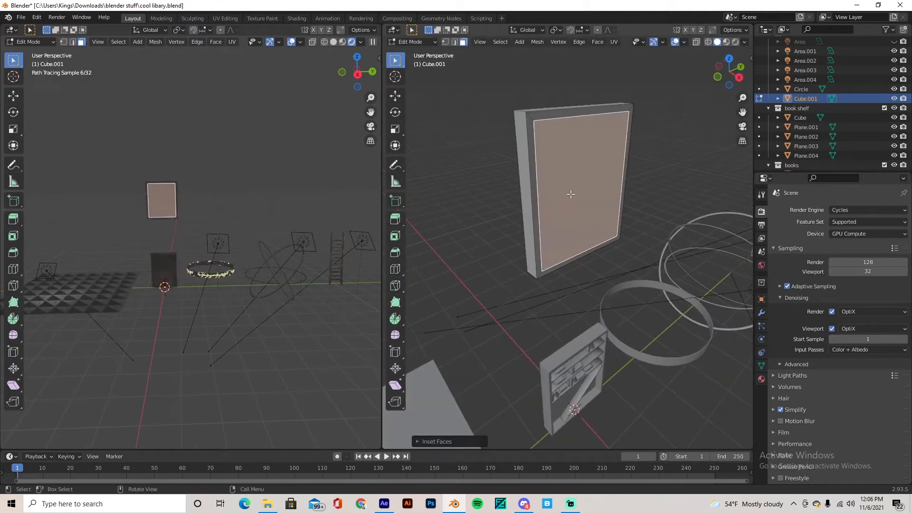
pyautogui.press('e')
pyautogui.click(620, 215)
pyautogui.press('Tab')
pyautogui.moveTo(622, 212)
pyautogui.mouseDown(button='middle')
pyautogui.moveTo(598, 195)
pyautogui.moveTo(659, 192)
pyautogui.moveTo(588, 179)
pyautogui.moveTo(569, 213)
pyautogui.mouseUp(button='middle')
pyautogui.click(660, 192)
# Add a plane mesh and raise it along Z to the middle height of the bookcase frame.
pyautogui.moveTo(536, 181)
pyautogui.mouseDown(button='middle')
pyautogui.moveTo(566, 181)
pyautogui.moveTo(538, 195)
pyautogui.moveTo(546, 195)
pyautogui.mouseUp(button='middle')
pyautogui.hotkey('shift', 'a')
pyautogui.moveTo(547, 195)
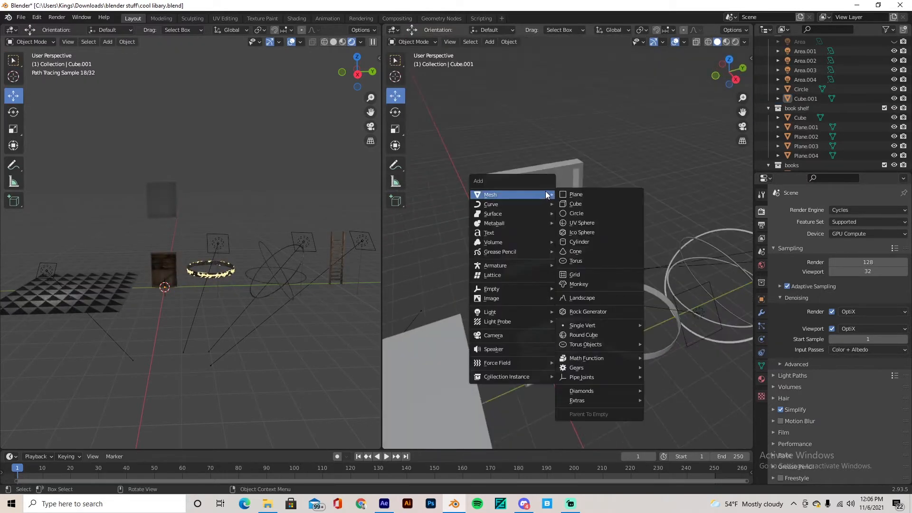
pyautogui.click(580, 196)
pyautogui.moveTo(548, 331); pyautogui.dragTo(546, 192)
pyautogui.moveTo(547, 189); pyautogui.dragTo(594, 199, button='middle')
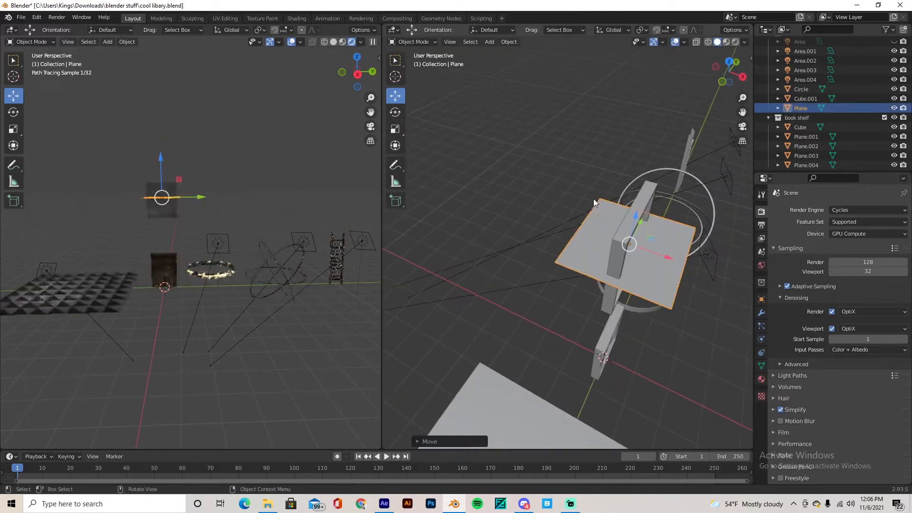
# Scale the plane to about 0.13 along X and about 0.80 along Y to fit inside the frame as a shelf.
pyautogui.press('x')
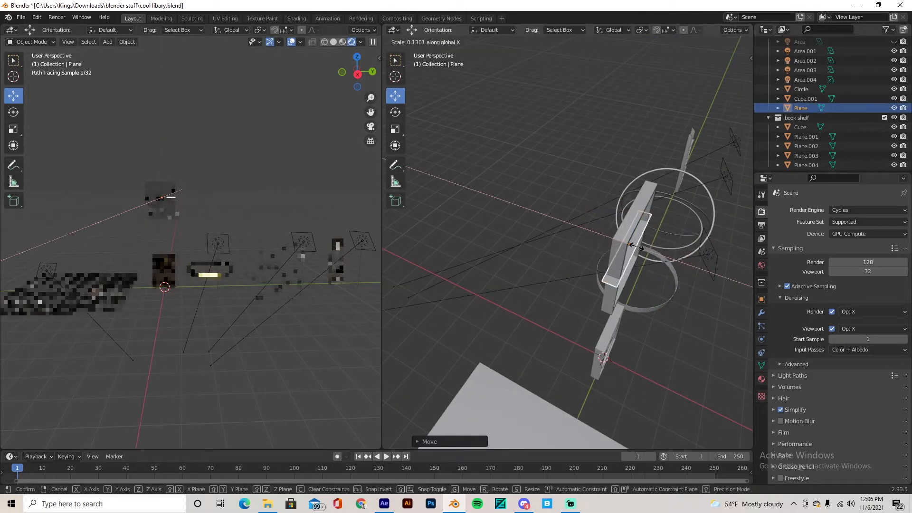
pyautogui.click(635, 246)
pyautogui.scroll(1, 634, 244)
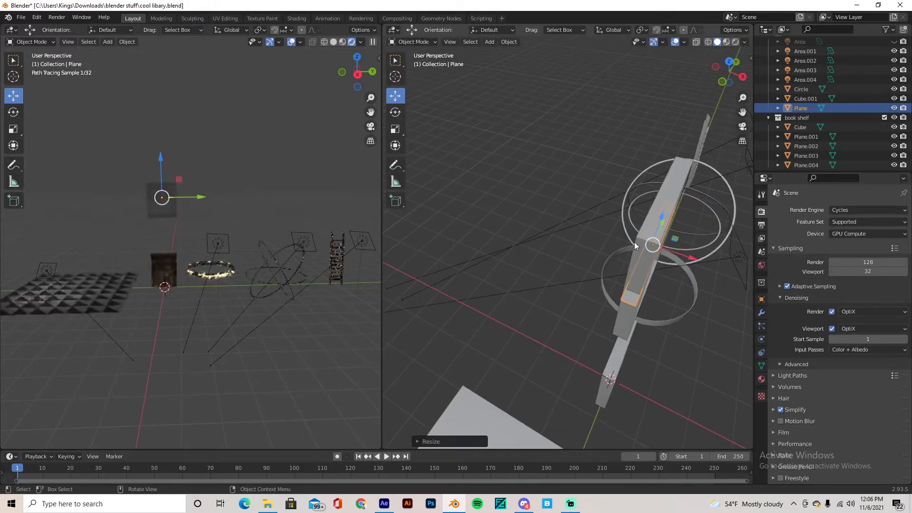
pyautogui.moveTo(633, 242); pyautogui.dragTo(614, 235, button='middle')
pyautogui.press('s')
pyautogui.press('y')
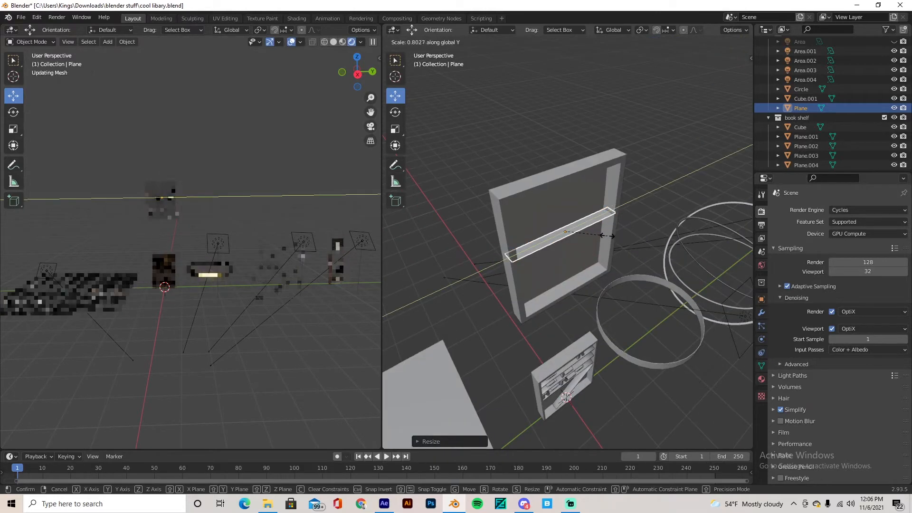
pyautogui.click(608, 236)
# Extrude the shelf plane's face slightly to give the shelf thickness.
pyautogui.moveTo(608, 237); pyautogui.dragTo(546, 207, button='middle')
pyautogui.moveTo(469, 167); pyautogui.dragTo(496, 194, button='middle')
pyautogui.press('Tab')
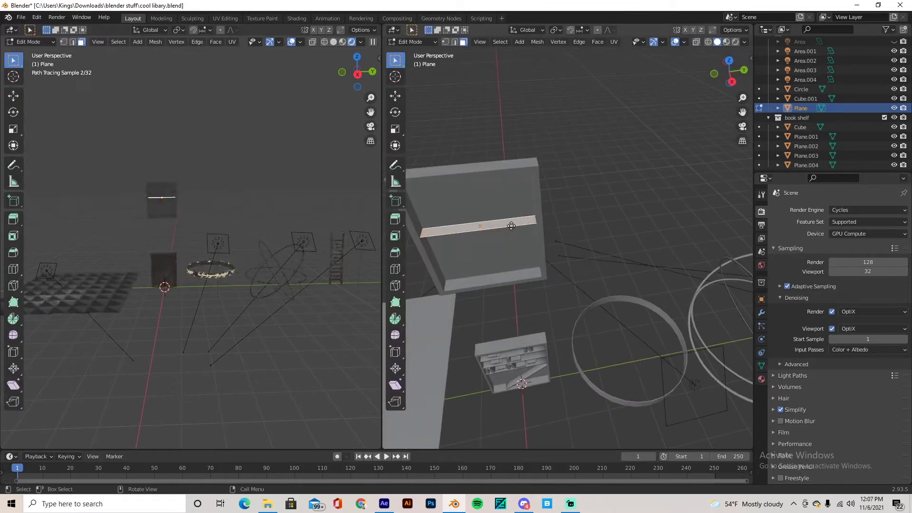
pyautogui.press('e')
pyautogui.click(511, 224)
pyautogui.moveTo(512, 227); pyautogui.dragTo(512, 157, button='middle')
pyautogui.press('Tab')
# Raise the shelf inside the frame, then duplicate it twice and move a copy down to form further shelves.
pyautogui.moveTo(504, 85); pyautogui.dragTo(503, 63)
pyautogui.moveTo(504, 68); pyautogui.dragTo(520, 112, button='middle')
pyautogui.hotkey('shift', 'd')
pyautogui.rightClick(512, 85)
pyautogui.moveTo(504, 77); pyautogui.dragTo(510, 142)
pyautogui.hotkey('shift', 'd')
pyautogui.rightClick(508, 113)
pyautogui.click(589, 154)
# Delete the practice bookcase frame together with all of its shelves.
pyautogui.moveTo(591, 155); pyautogui.dragTo(561, 190, button='middle')
pyautogui.moveTo(478, 126); pyautogui.dragTo(583, 250)
pyautogui.press('x')
pyautogui.click(583, 250)
# Examine the old books arranged on the original bookshelf's shelves.
pyautogui.moveTo(575, 278); pyautogui.dragTo(581, 250, button='middle')
pyautogui.scroll(3, 563, 267)
pyautogui.scroll(2, 588, 259)
pyautogui.scroll(-3, 588, 260)
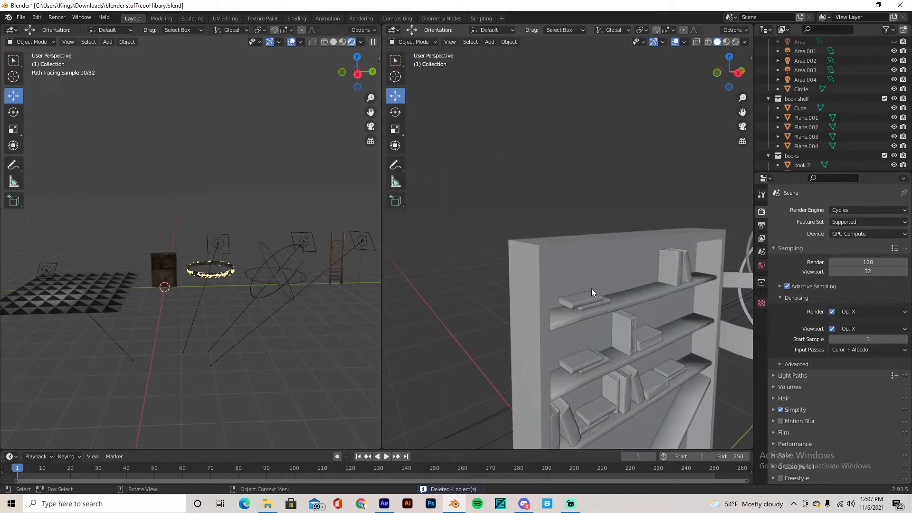
pyautogui.click(622, 326)
pyautogui.scroll(3, 615, 303)
pyautogui.scroll(2, 589, 291)
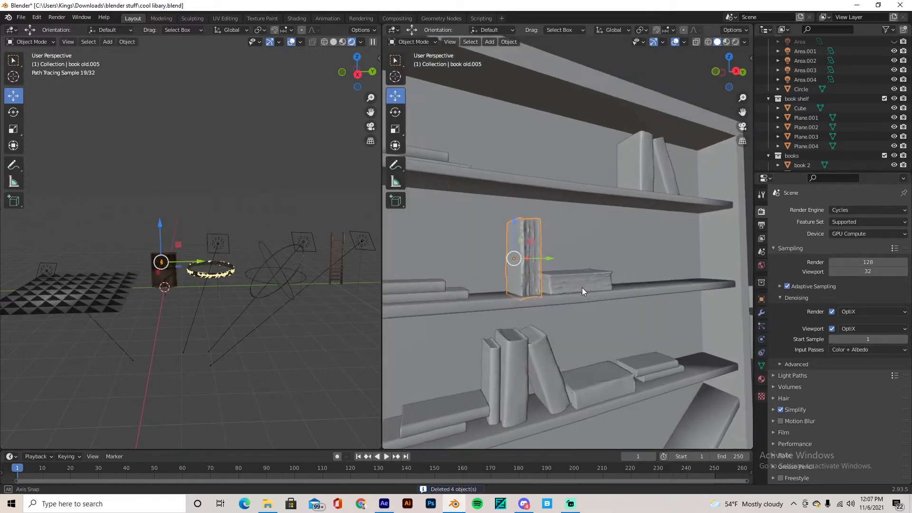
pyautogui.click(580, 287)
pyautogui.scroll(4, 571, 284)
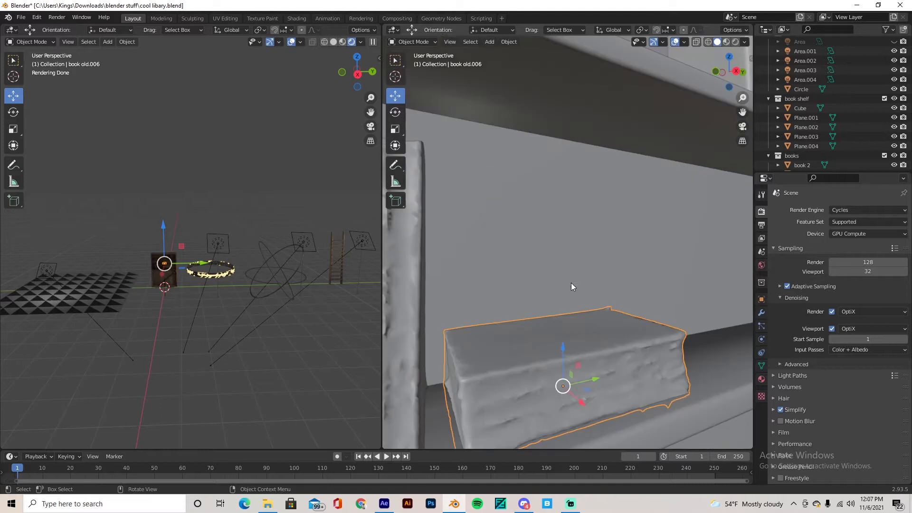
pyautogui.scroll(-5, 572, 290)
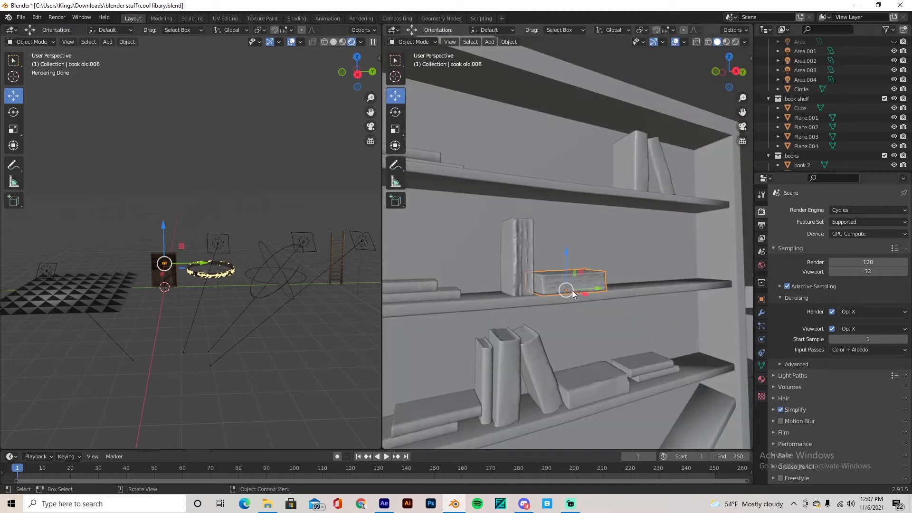
pyautogui.moveTo(572, 290); pyautogui.dragTo(547, 260, button='middle')
pyautogui.scroll(-6, 546, 260)
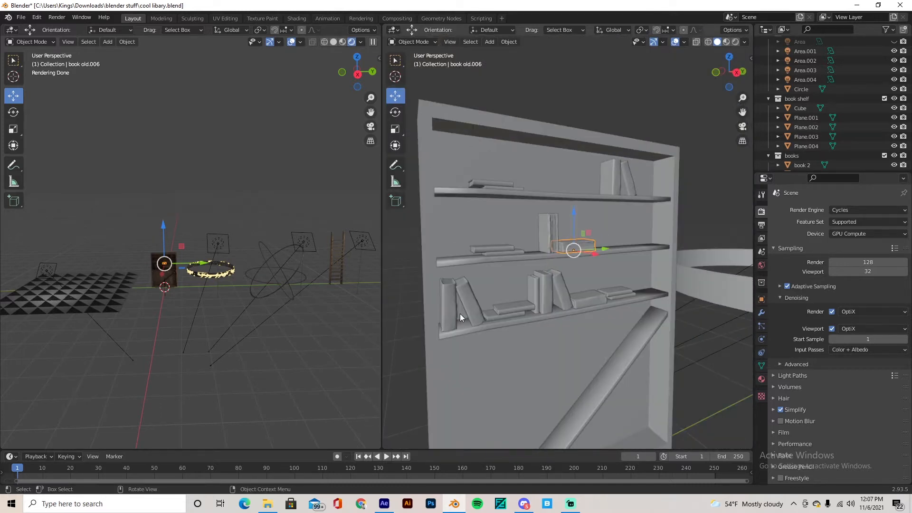
# Try moving the diagonal board along the Y axis inside the bookshelf.
pyautogui.click(594, 333)
pyautogui.scroll(4, 596, 338)
pyautogui.moveTo(595, 349); pyautogui.dragTo(577, 295, button='middle')
pyautogui.press('Tab')
pyautogui.press('Tab')
pyautogui.click(517, 260)
pyautogui.moveTo(637, 324); pyautogui.dragTo(597, 330)
pyautogui.moveTo(597, 330); pyautogui.dragTo(621, 239, button='middle')
pyautogui.press('g')
pyautogui.press('y')
pyautogui.click(590, 290)
pyautogui.click(613, 229)
# Inspect the diagonal board's mesh segments and its placement in the bookshelf.
pyautogui.press('Tab')
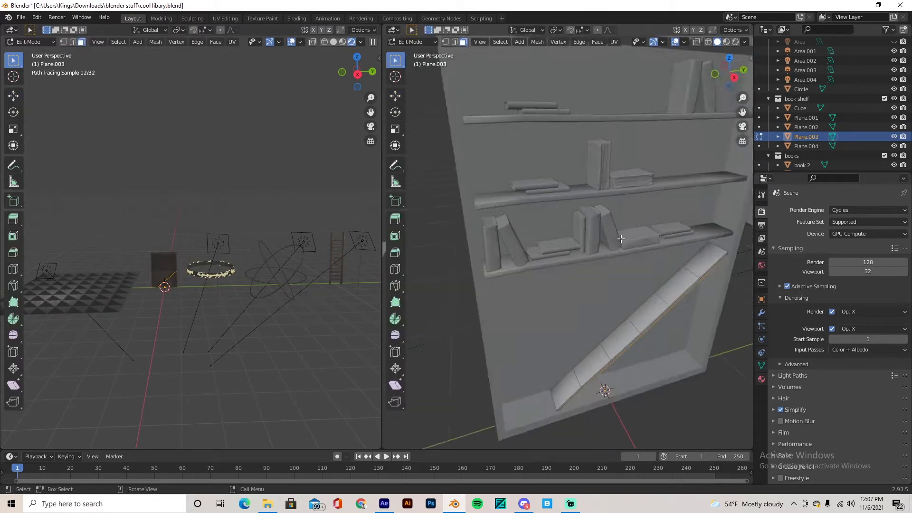
pyautogui.scroll(-5, 621, 239)
pyautogui.press('Tab')
pyautogui.moveTo(530, 224); pyautogui.dragTo(535, 226, button='middle')
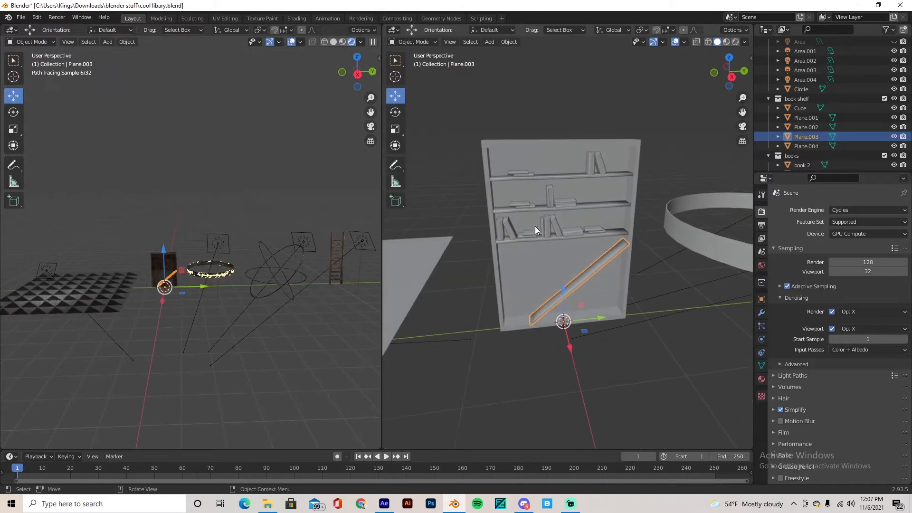
pyautogui.moveTo(605, 257); pyautogui.dragTo(564, 242, button='middle')
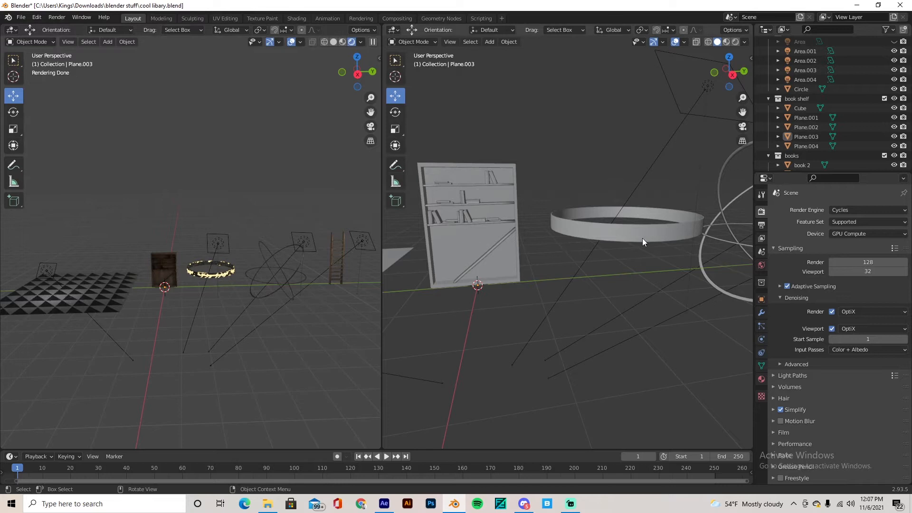
# Examine the ring with glowing lettering in both the rendered and solid views.
pyautogui.keyDown('shift'); pyautogui.moveTo(643, 238); pyautogui.dragTo(612, 255, button='middle'); pyautogui.keyUp('shift')
pyautogui.scroll(3, 316, 251)
pyautogui.keyDown('shift'); pyautogui.moveTo(316, 252); pyautogui.dragTo(249, 229, button='middle'); pyautogui.keyUp('shift')
pyautogui.scroll(5, 247, 247)
pyautogui.scroll(-5, 247, 244)
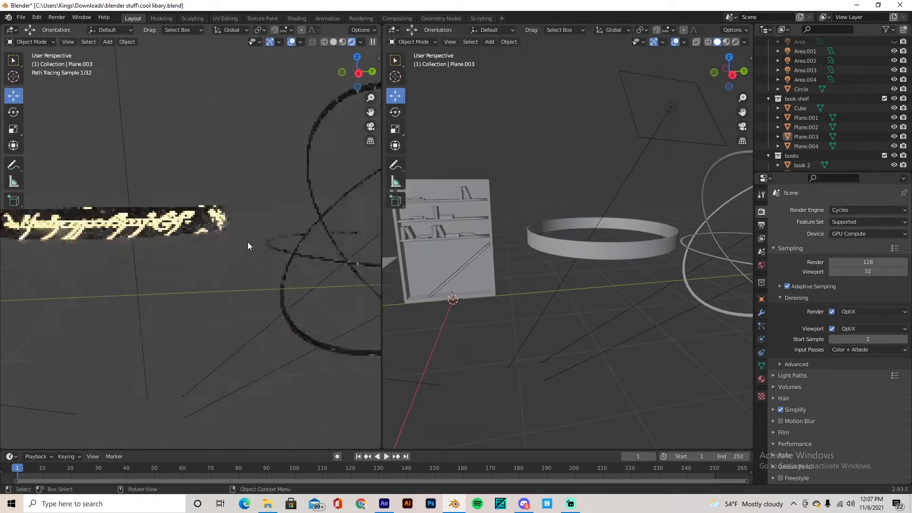
pyautogui.click(597, 249)
pyautogui.moveTo(592, 266); pyautogui.dragTo(570, 346, button='middle')
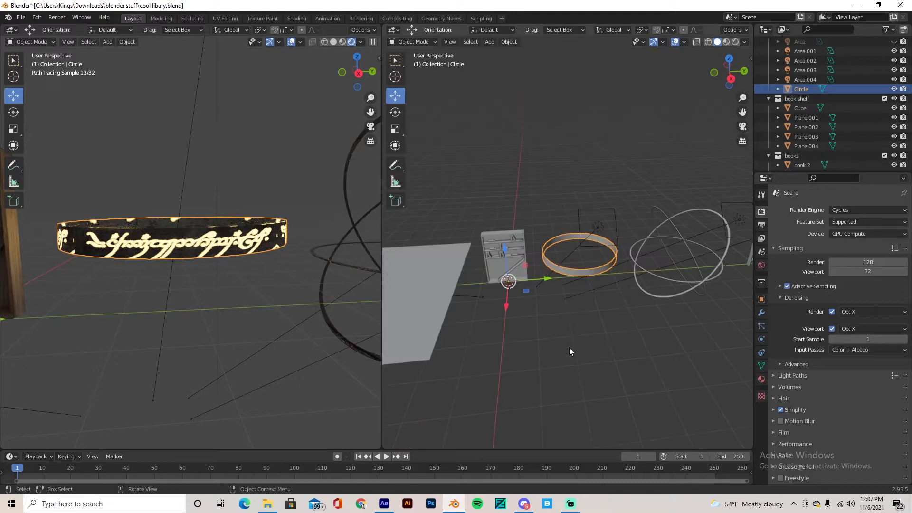
pyautogui.click(570, 352)
# Add a circle mesh, raise it along Z above the bookshelf, and open its mesh for editing.
pyautogui.hotkey('shift', 'a')
pyautogui.moveTo(560, 299)
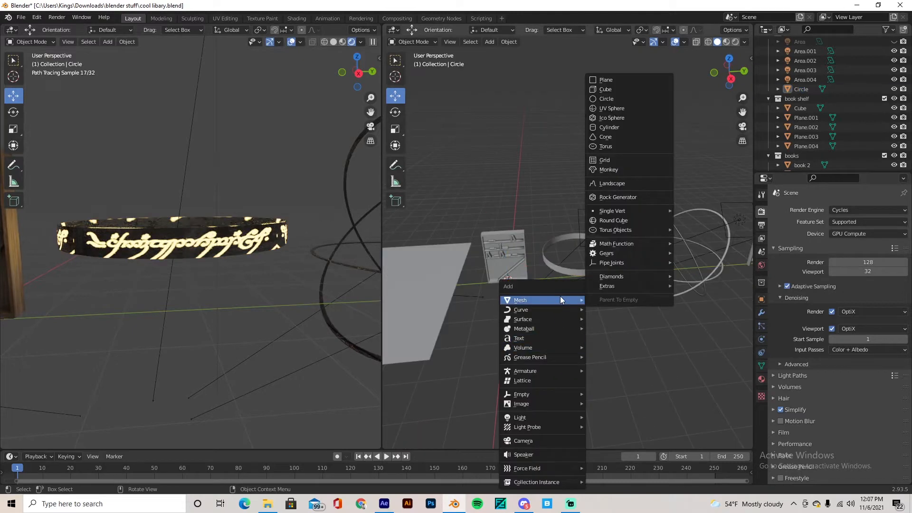
pyautogui.click(615, 102)
pyautogui.moveTo(507, 255); pyautogui.dragTo(498, 168)
pyautogui.press('Tab')
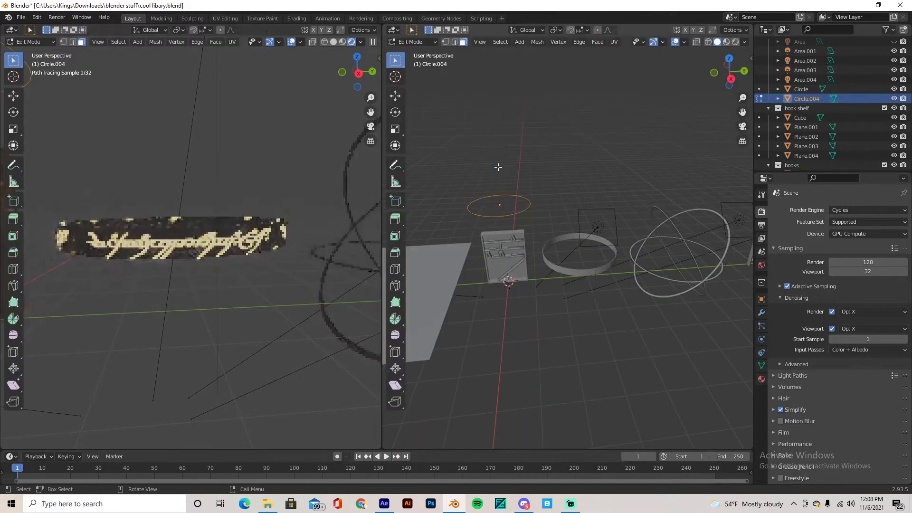
# Select all of the circle's edges and extrude them upward along Z into a thin band.
pyautogui.moveTo(498, 168); pyautogui.dragTo(534, 222, button='middle')
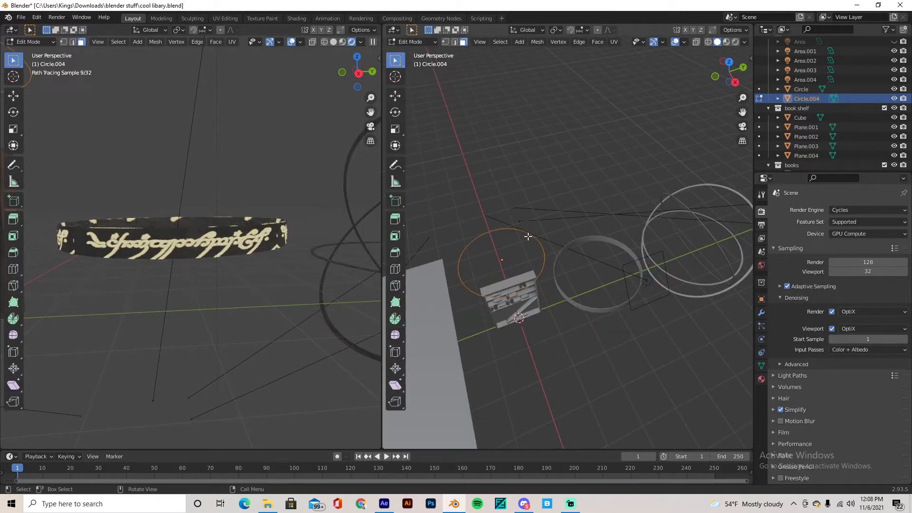
pyautogui.press('Tab')
pyautogui.press('Tab')
pyautogui.press('a')
pyautogui.moveTo(526, 232); pyautogui.dragTo(536, 205, button='middle')
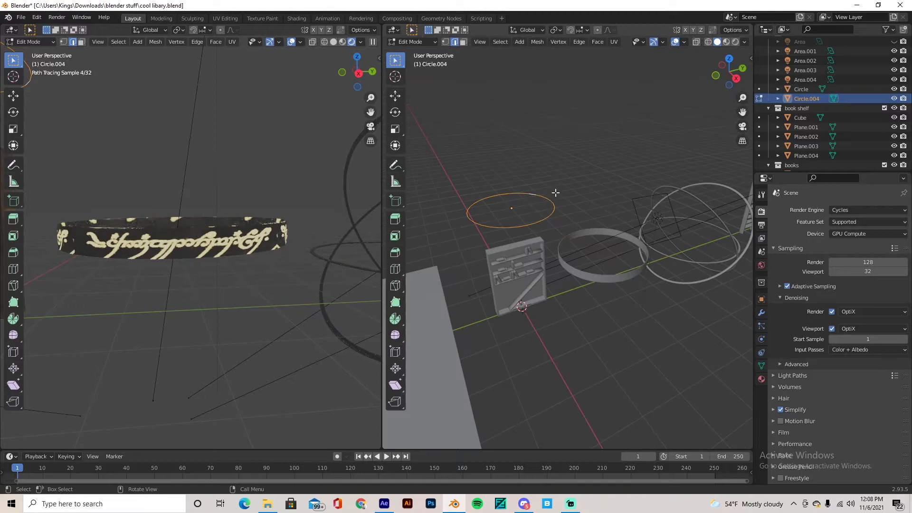
pyautogui.press('g')
pyautogui.press('z')
pyautogui.click(552, 186)
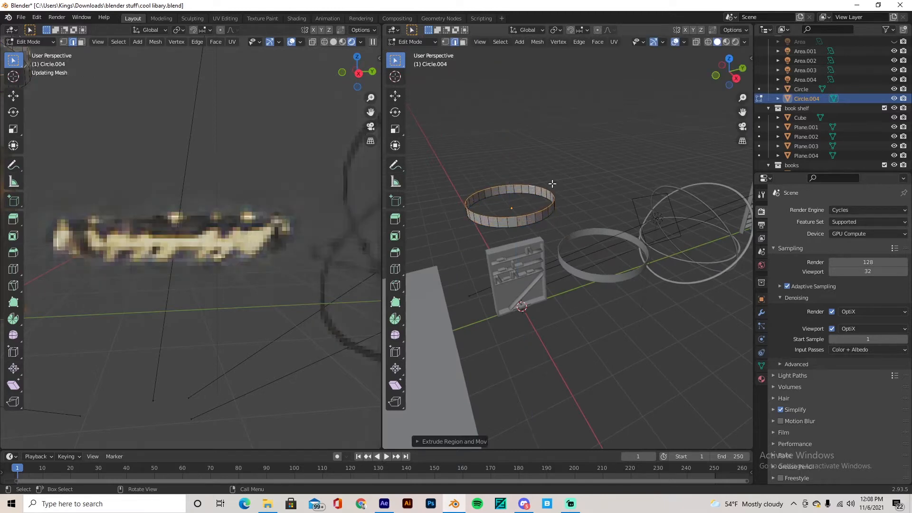
# Return the band to Object Mode and apply smooth shading to it.
pyautogui.press('Tab')
pyautogui.moveTo(552, 183); pyautogui.dragTo(558, 181, button='middle')
pyautogui.rightClick(557, 181)
pyautogui.click(557, 184)
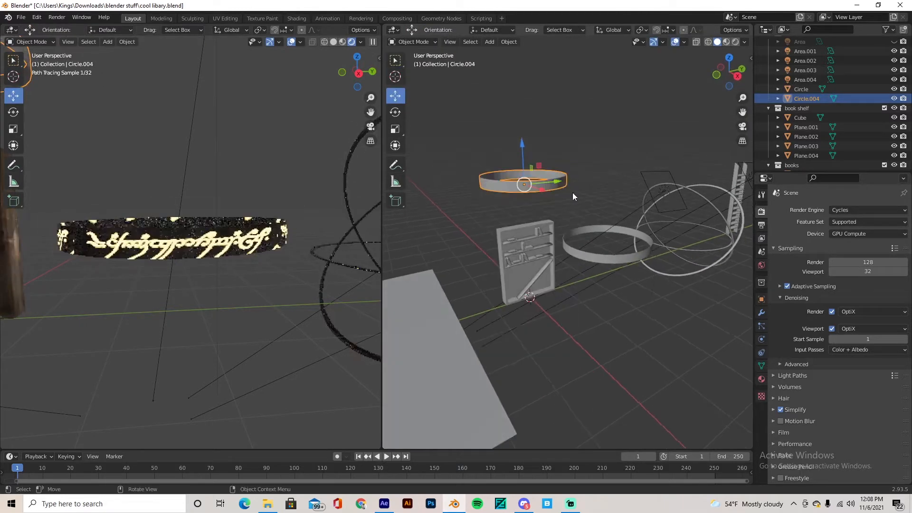
pyautogui.scroll(2, 590, 183)
pyautogui.keyDown('shift'); pyautogui.moveTo(586, 179); pyautogui.dragTo(585, 202, button='middle'); pyautogui.keyUp('shift')
pyautogui.click(602, 196)
pyautogui.scroll(2, 603, 187)
pyautogui.click(583, 190)
# Extrude the band's full face loop and scale it outward to about 1.04 to give the ring thickness.
pyautogui.press('Tab')
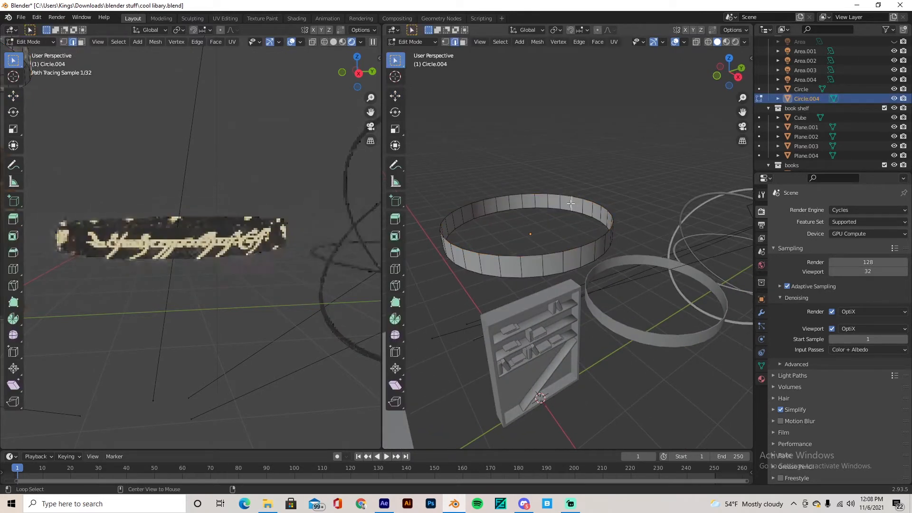
pyautogui.press('3')
pyautogui.keyDown('alt'); pyautogui.click(567, 204); pyautogui.keyUp('alt')
pyautogui.moveTo(567, 204); pyautogui.dragTo(586, 221, button='middle')
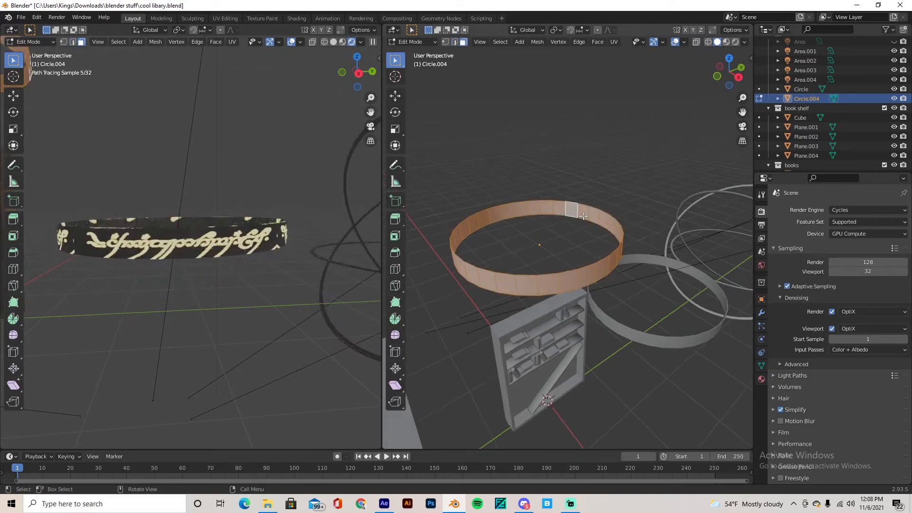
pyautogui.click(584, 215)
pyautogui.keyDown('alt'); pyautogui.click(589, 216); pyautogui.keyUp('alt')
pyautogui.press('e')
pyautogui.rightClick(595, 222)
pyautogui.press('s')
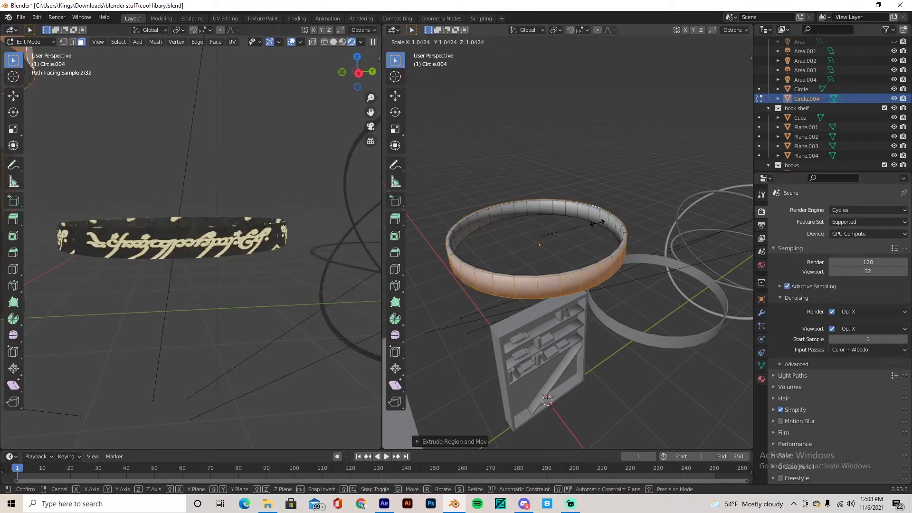
pyautogui.click(597, 222)
pyautogui.press('Tab')
pyautogui.moveTo(593, 220)
pyautogui.mouseDown(button='middle')
pyautogui.moveTo(643, 190)
pyautogui.moveTo(601, 234)
pyautogui.mouseUp(button='middle')
pyautogui.click(643, 190)
pyautogui.click(601, 235)
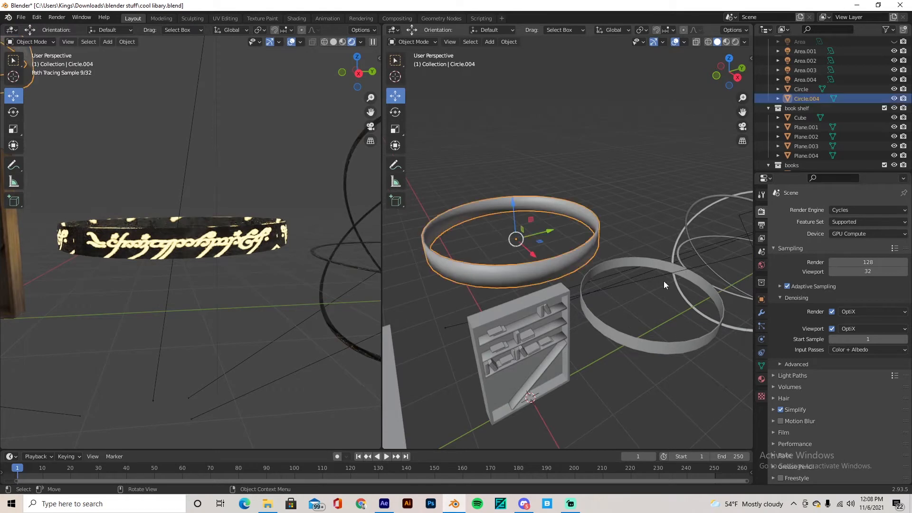
# Turn on Auto Smooth for the normals of the plain ring above the bookshelf.
pyautogui.click(761, 364)
pyautogui.click(827, 387)
pyautogui.click(627, 253)
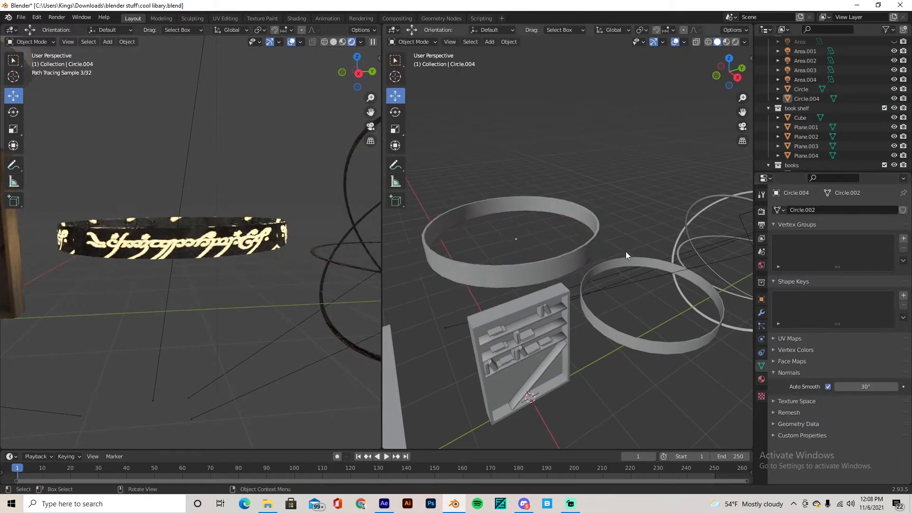
# Delete the plain demonstration ring above the bookshelf.
pyautogui.moveTo(625, 252); pyautogui.dragTo(592, 240, button='middle')
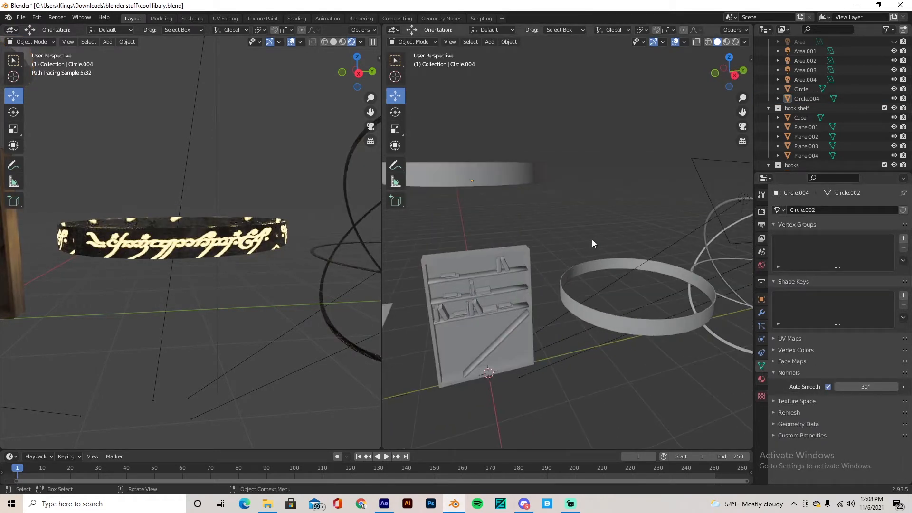
pyautogui.click(511, 167)
pyautogui.press('x')
pyautogui.press('Return')
# Select the lettered ring and examine its rings material in the Shader Editor, including the image texture, emission and mix nodes.
pyautogui.click(263, 243)
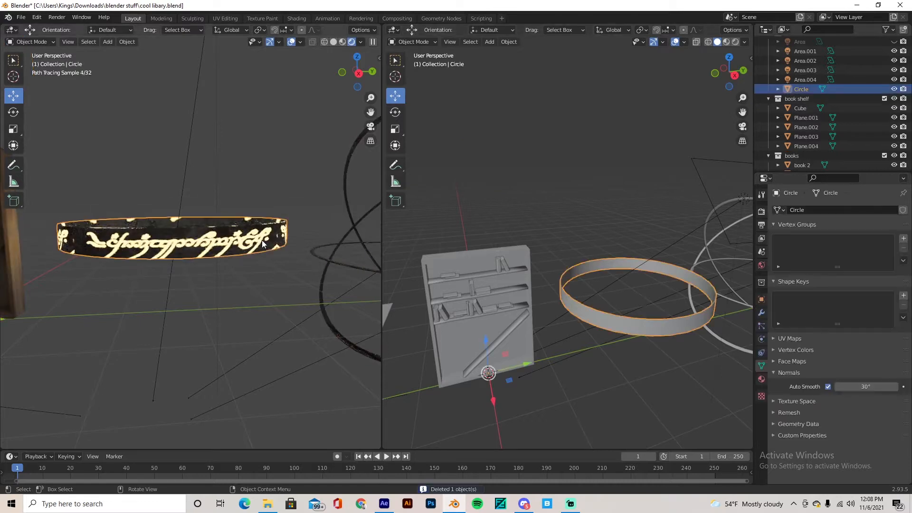
pyautogui.click(391, 30)
pyautogui.click(426, 130)
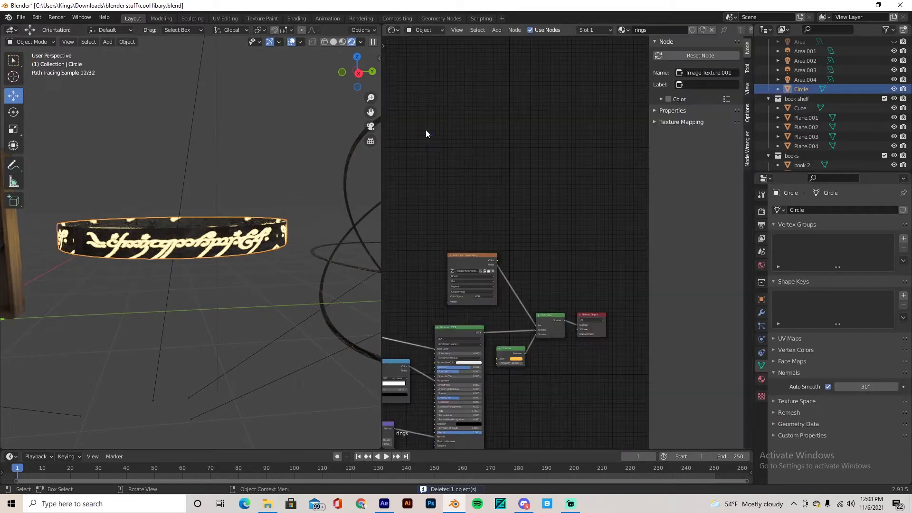
pyautogui.press('Home')
pyautogui.scroll(-3, 569, 239)
pyautogui.moveTo(617, 295); pyautogui.dragTo(543, 279, button='middle')
pyautogui.scroll(4, 542, 280)
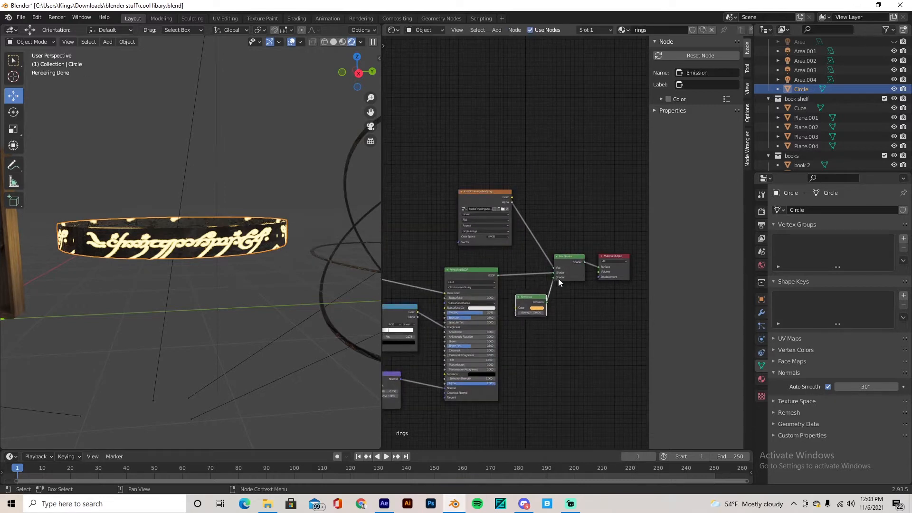
pyautogui.scroll(1, 547, 276)
pyautogui.moveTo(475, 182); pyautogui.dragTo(469, 184)
# Examine the material nodes of a bookshelf board and of the bookshelf body.
pyautogui.moveTo(239, 215); pyautogui.dragTo(198, 321, button='middle')
pyautogui.click(204, 267)
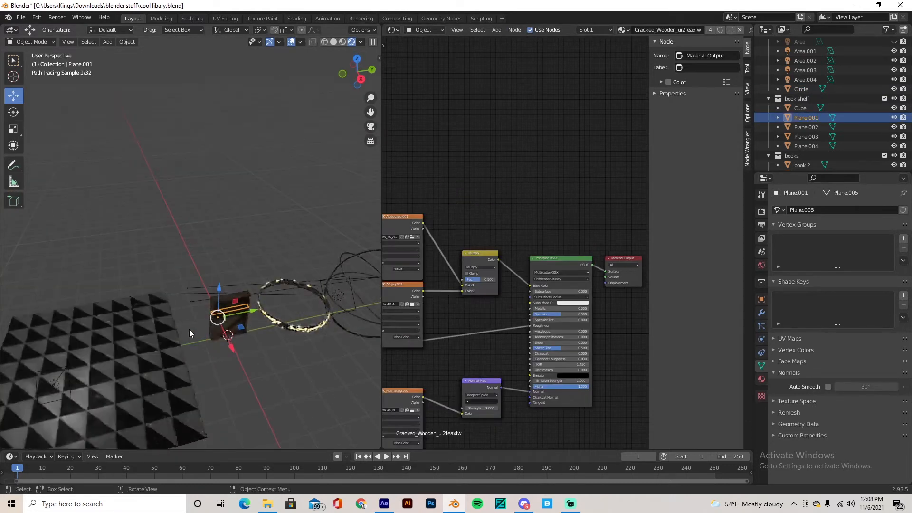
pyautogui.moveTo(440, 295); pyautogui.dragTo(544, 259, button='middle')
pyautogui.click(244, 297)
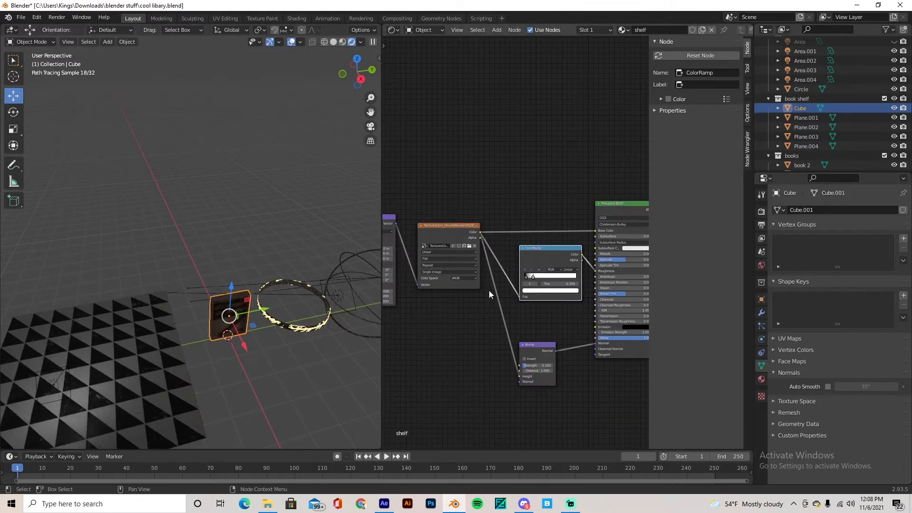
pyautogui.moveTo(489, 295); pyautogui.dragTo(473, 300, button='middle')
pyautogui.moveTo(248, 307); pyautogui.dragTo(226, 308, button='middle')
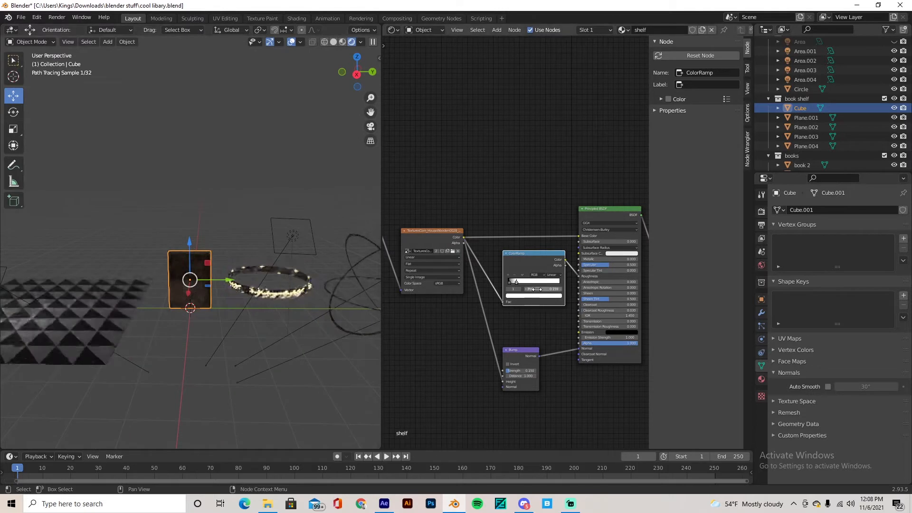
pyautogui.moveTo(436, 289); pyautogui.dragTo(451, 303, button='middle')
# Select the checkered floor and examine its black-and-white marble material nodes.
pyautogui.click(98, 306)
pyautogui.moveTo(101, 299); pyautogui.dragTo(261, 354, button='middle')
pyautogui.moveTo(407, 337); pyautogui.dragTo(414, 330)
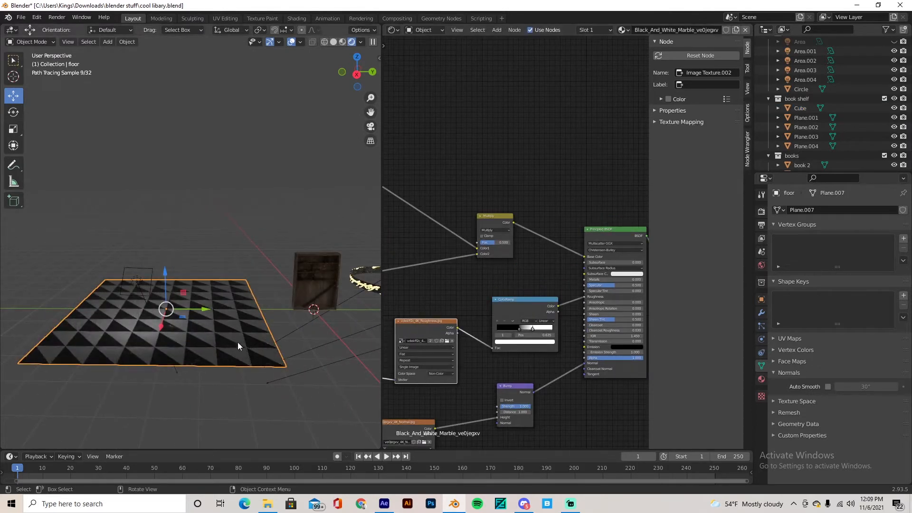
# Select one of the thin tilted rings and examine its ring ring material nodes.
pyautogui.moveTo(309, 309); pyautogui.dragTo(277, 315, button='middle')
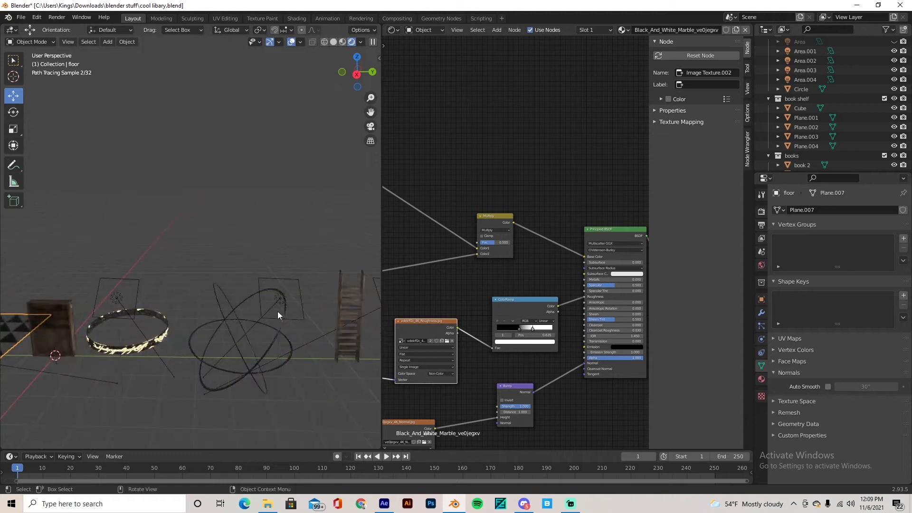
pyautogui.click(282, 321)
pyautogui.click(273, 344)
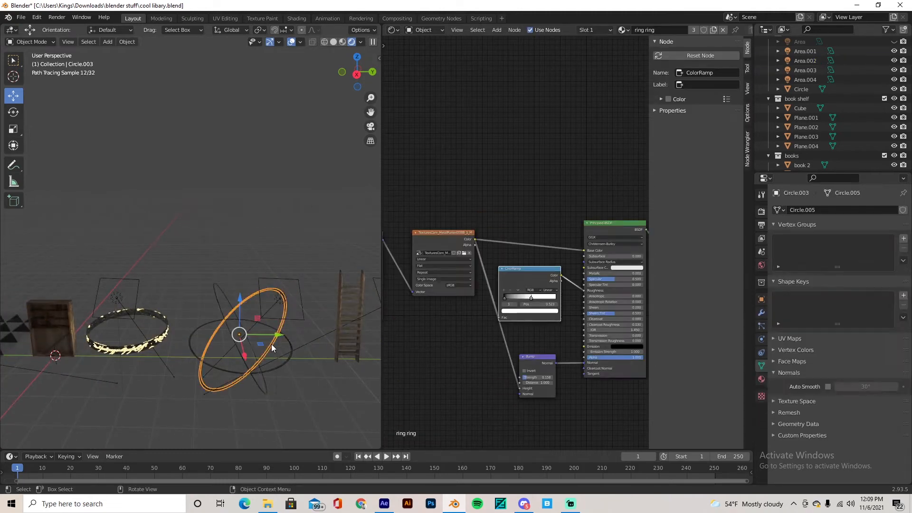
pyautogui.moveTo(273, 343)
pyautogui.mouseDown(button='middle')
pyautogui.moveTo(277, 329)
pyautogui.moveTo(210, 334)
pyautogui.moveTo(217, 320)
pyautogui.moveTo(243, 314)
pyautogui.moveTo(303, 321)
pyautogui.moveTo(244, 302)
pyautogui.moveTo(298, 321)
pyautogui.moveTo(269, 311)
pyautogui.moveTo(292, 271)
pyautogui.moveTo(269, 296)
pyautogui.moveTo(266, 333)
pyautogui.mouseUp(button='middle')
pyautogui.click(219, 302)
# Examine the ladder's side rail up close together with its shelf.001 material nodes.
pyautogui.scroll(3, 262, 308)
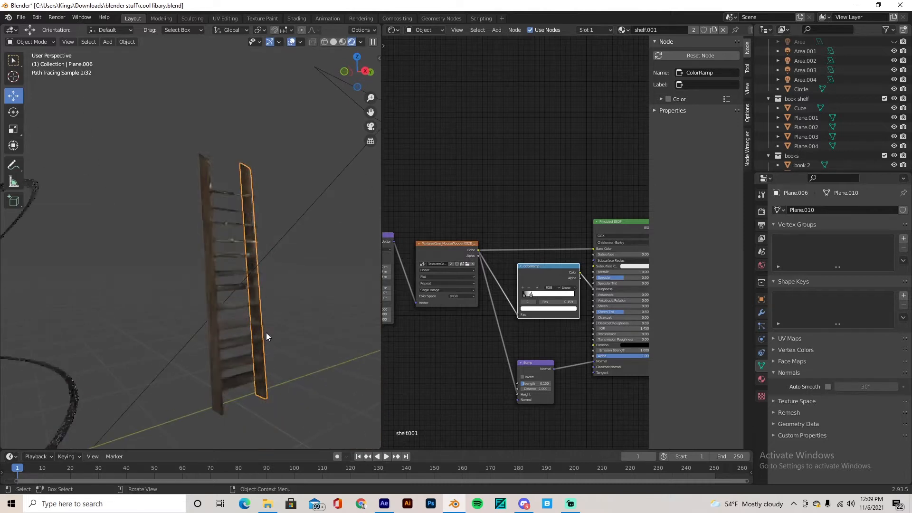
pyautogui.scroll(-1, 444, 285)
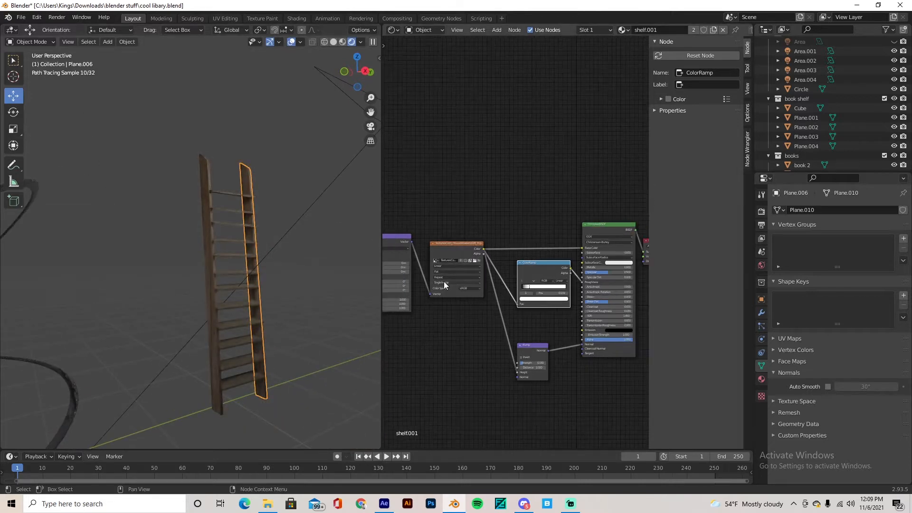
pyautogui.scroll(-5, 199, 269)
pyautogui.moveTo(163, 281); pyautogui.dragTo(224, 283, button='middle')
pyautogui.scroll(-3, 226, 277)
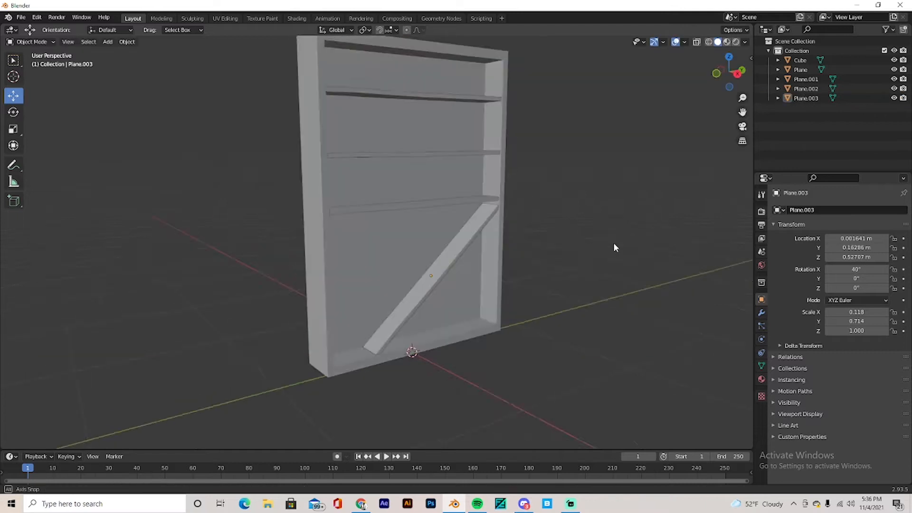
# Save the bookshelf scene and switch to textures.com to browse the House Wooden textures.
pyautogui.hotkey('ctrl', 's')
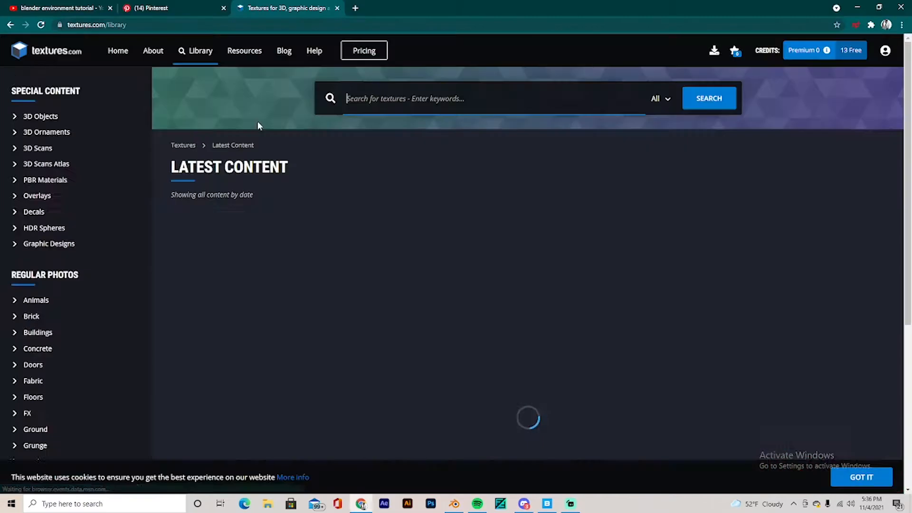
pyautogui.scroll(-3, 37, 174)
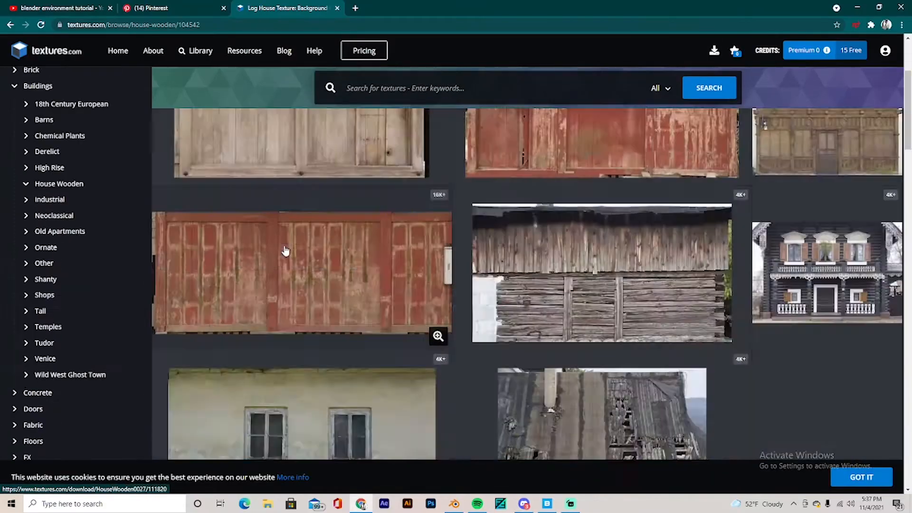
pyautogui.scroll(-5, 297, 259)
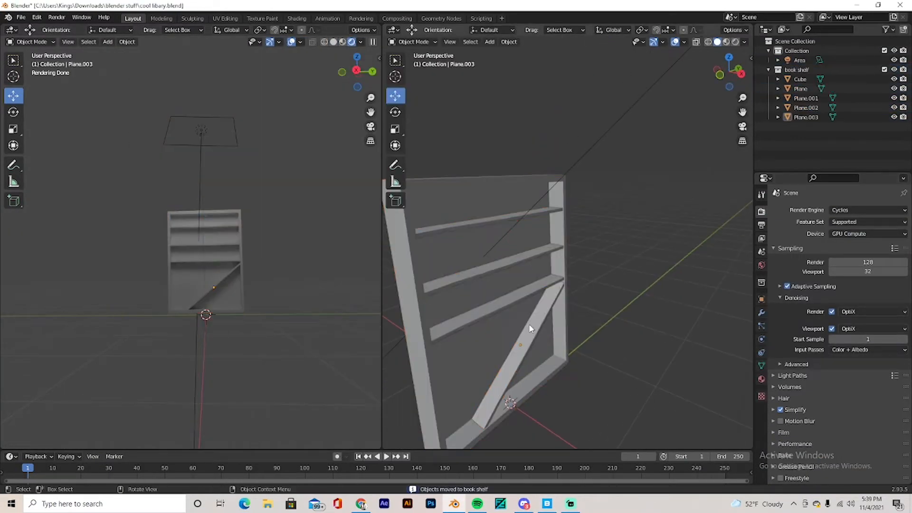
# Select the bookshelf's diagonal brace and browse the wood board surfaces in Quixel Bridge.
pyautogui.click(531, 328)
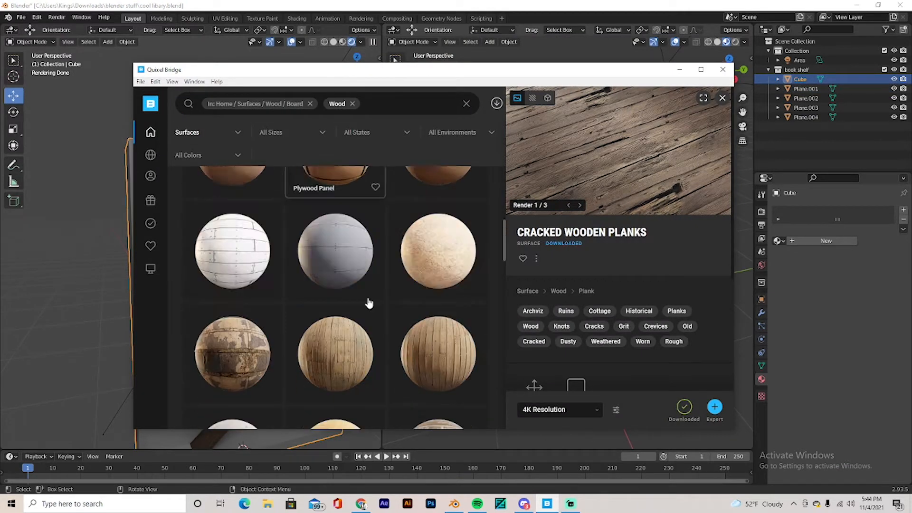
pyautogui.scroll(-5, 305, 309)
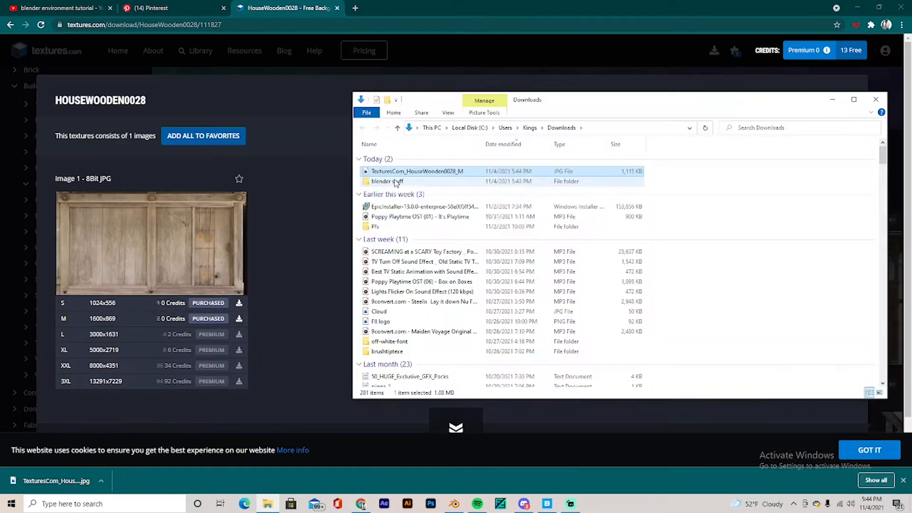
# Open the blender stuff folder inside Downloads in File Explorer.
pyautogui.doubleClick(387, 181)
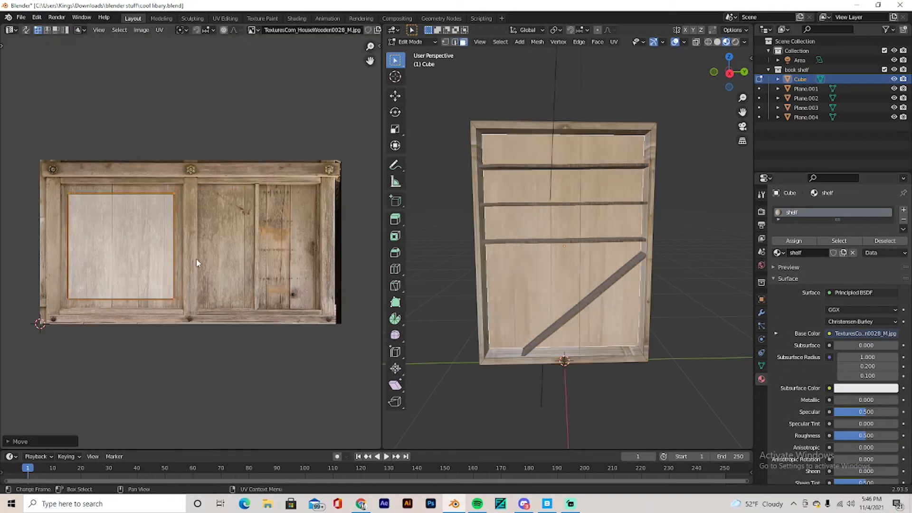
# Move the UV face of the bookshelf's back panel on the HouseWooden0028 texture.
pyautogui.press('g')
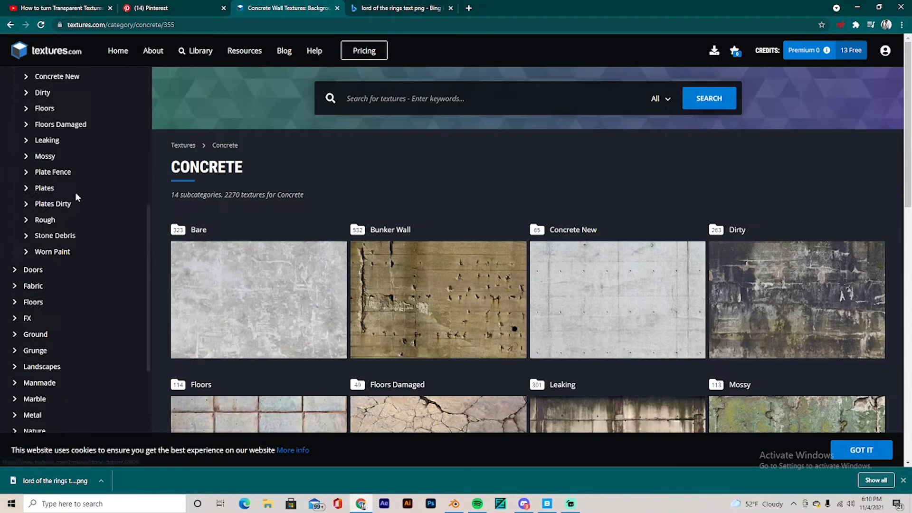
# Browse the textures.com category list down to the Metal category.
pyautogui.scroll(-5, 76, 193)
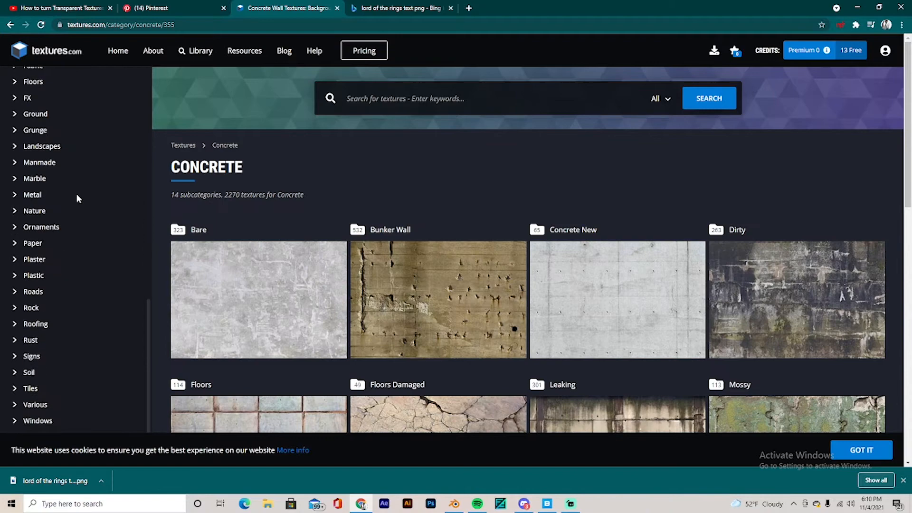
pyautogui.click(76, 194)
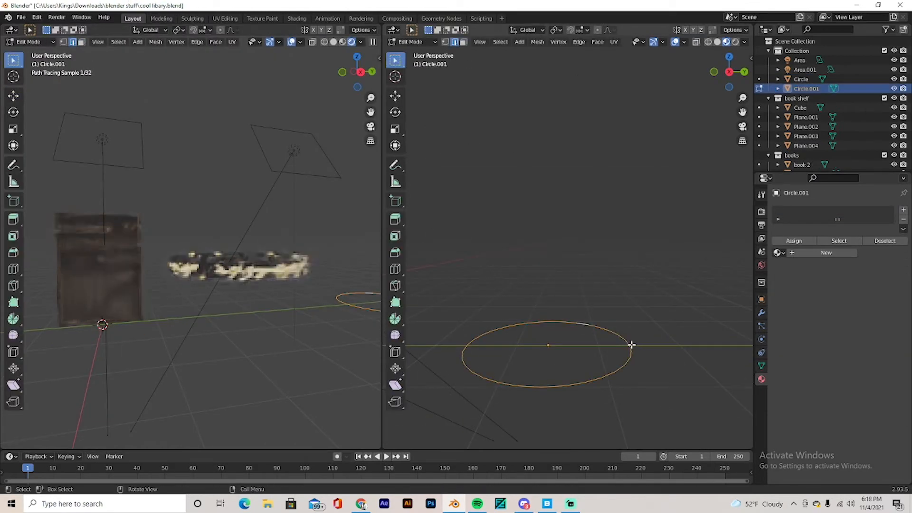
# Show the material settings of the tilted ring Circle.003.
pyautogui.scroll(2, 656, 345)
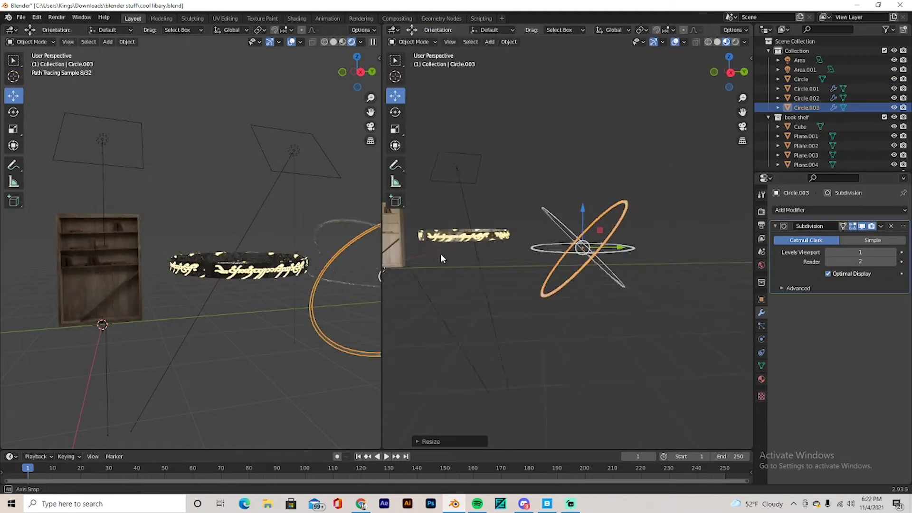
pyautogui.click(762, 379)
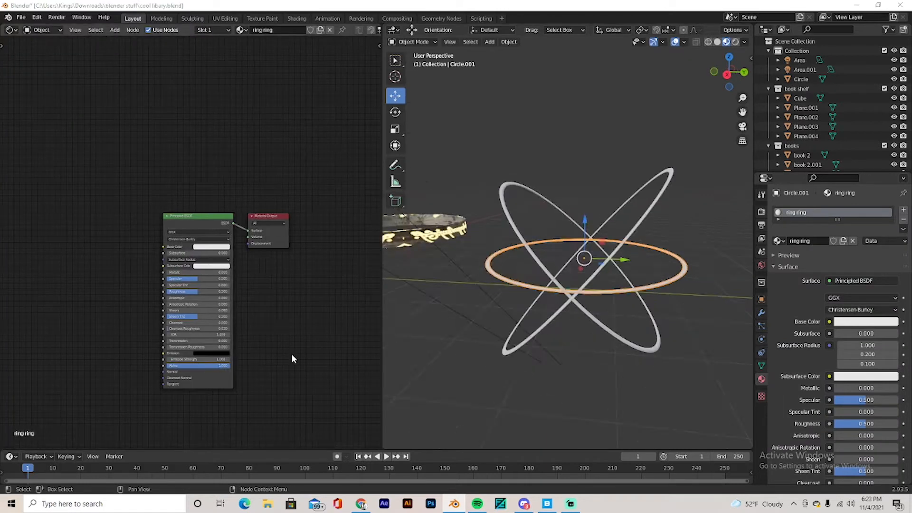
# Rearrange the ring ring material's nodes and scale the horizontal ring's UVs on the rusted metal texture.
pyautogui.moveTo(204, 241); pyautogui.dragTo(257, 253)
pyautogui.moveTo(273, 323); pyautogui.dragTo(289, 316)
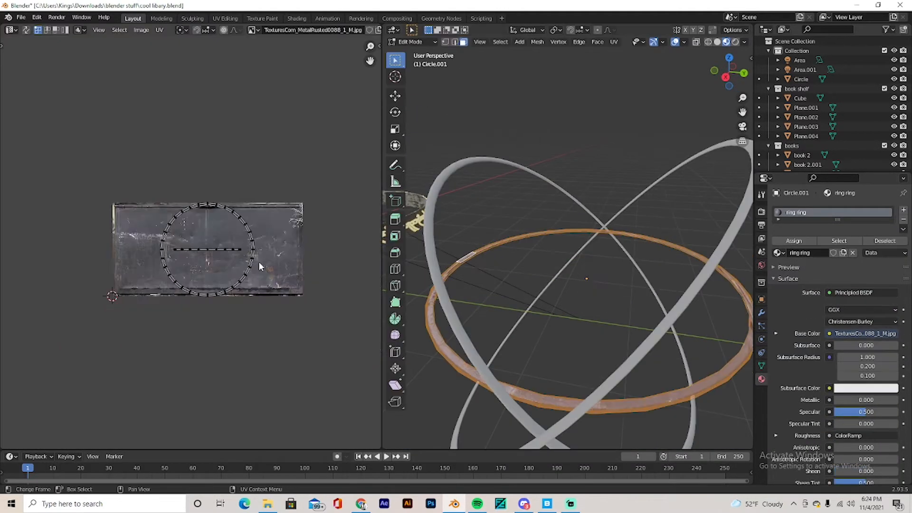
pyautogui.press('s')
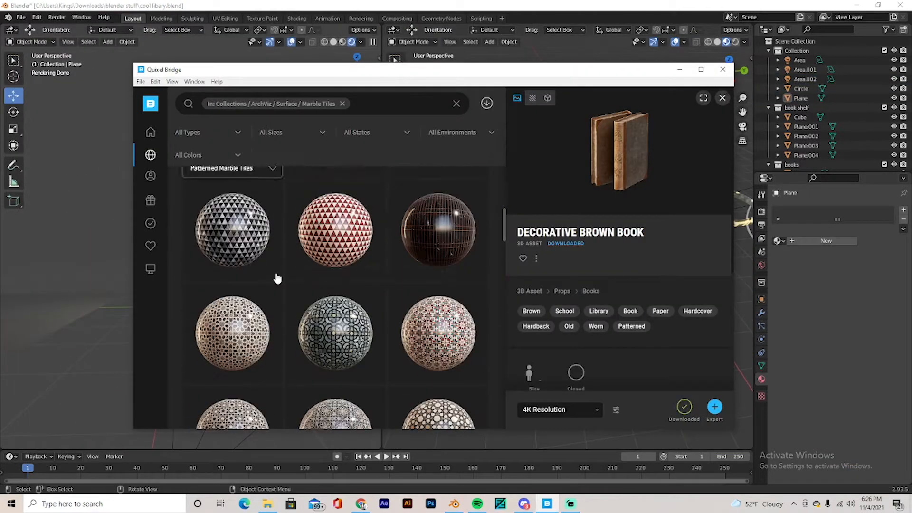
# Browse the patterned marble tile surfaces in Quixel Bridge for the floor.
pyautogui.scroll(-3, 277, 279)
pyautogui.click(272, 312)
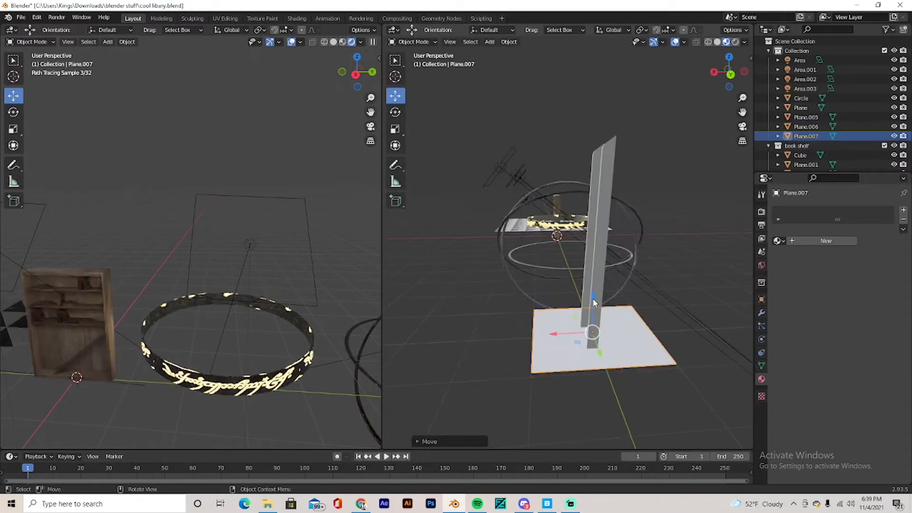
# Scale the new plane along X to narrow it into a ladder step between the two side rails.
pyautogui.press('s')
pyautogui.press('x')
pyautogui.click(613, 316)
pyautogui.moveTo(613, 316); pyautogui.dragTo(648, 321, button='middle')
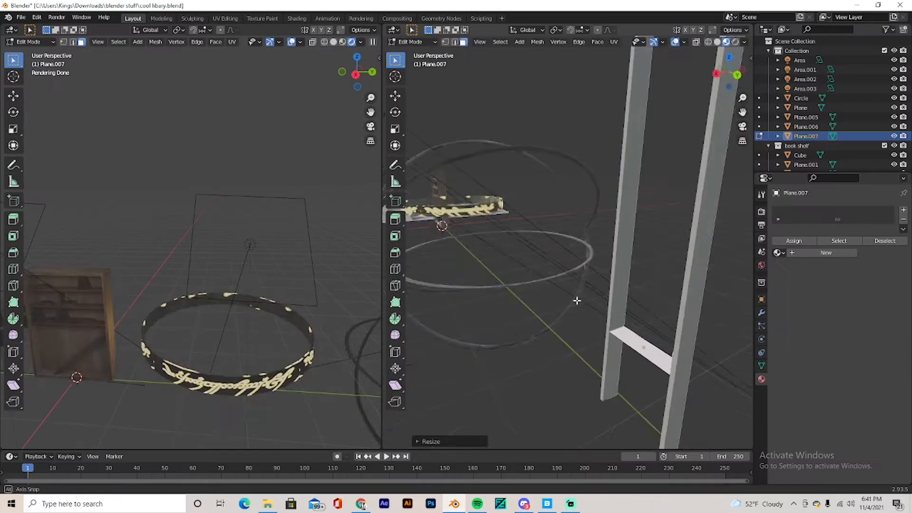
pyautogui.moveTo(578, 299); pyautogui.dragTo(601, 362, button='middle')
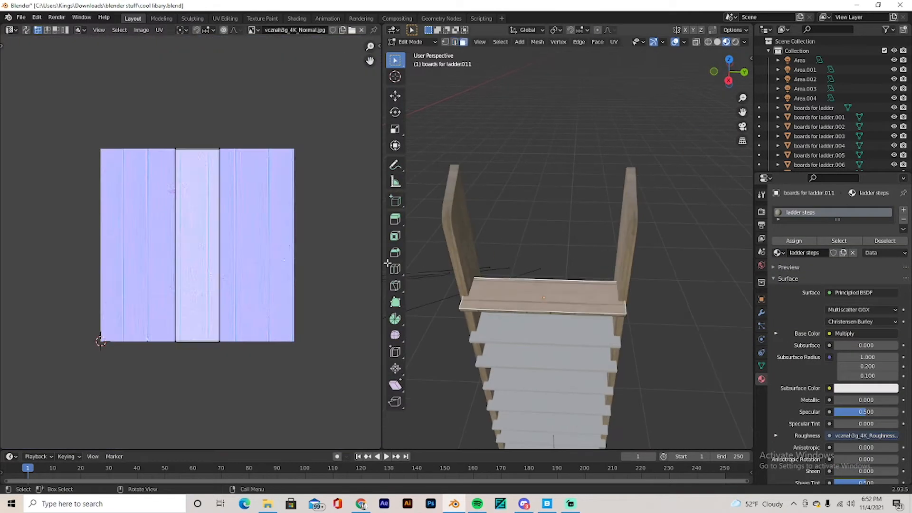
# Scale the UVs of the top ladder board's faces to fit the wood plank texture.
pyautogui.scroll(2, 220, 203)
pyautogui.press('s')
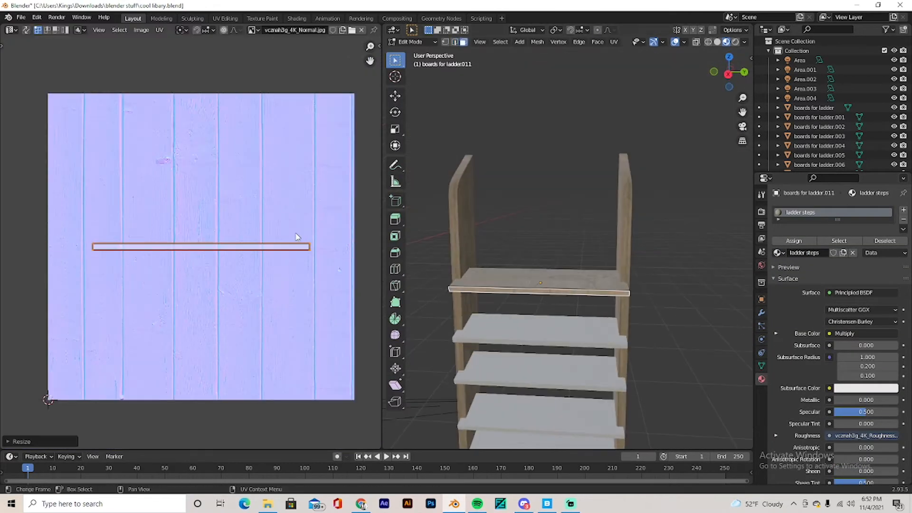
pyautogui.press('s')
pyautogui.click(70, 264)
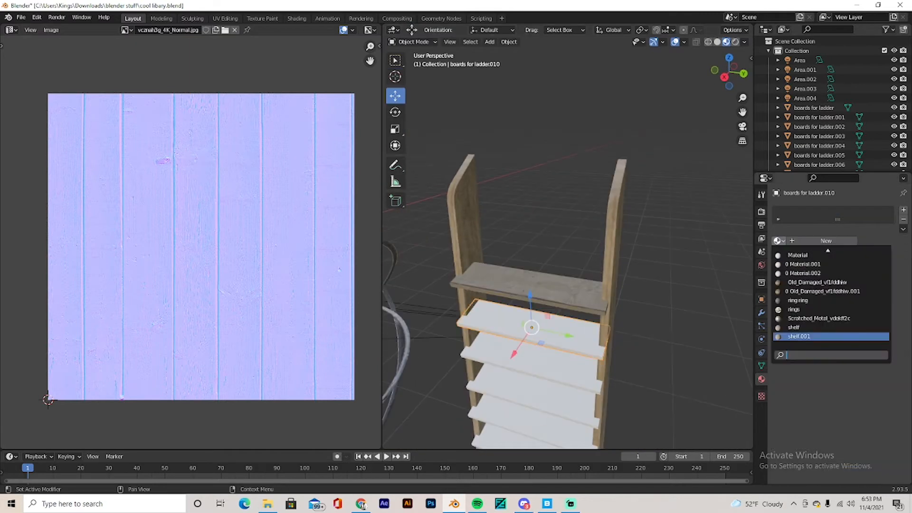
# Apply the ladder steps material to the boards directly below the top ladder step.
pyautogui.press('s')
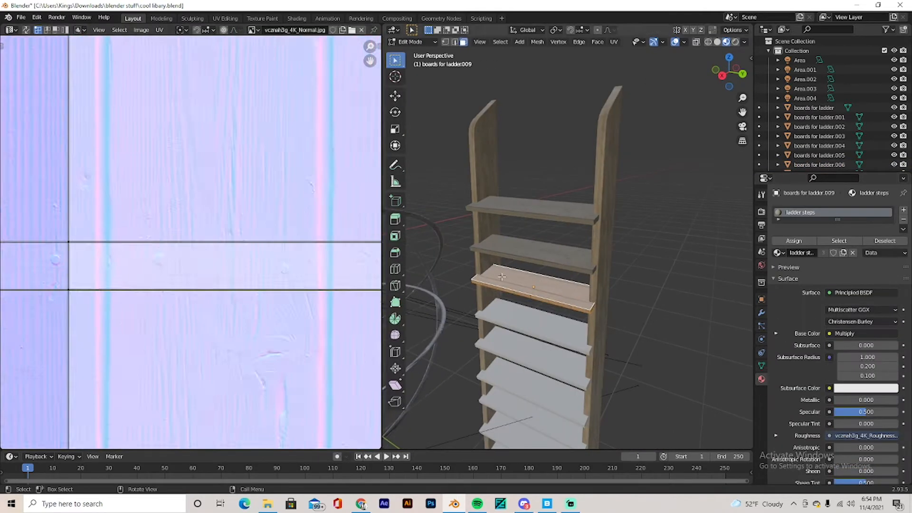
pyautogui.scroll(-3, 355, 250)
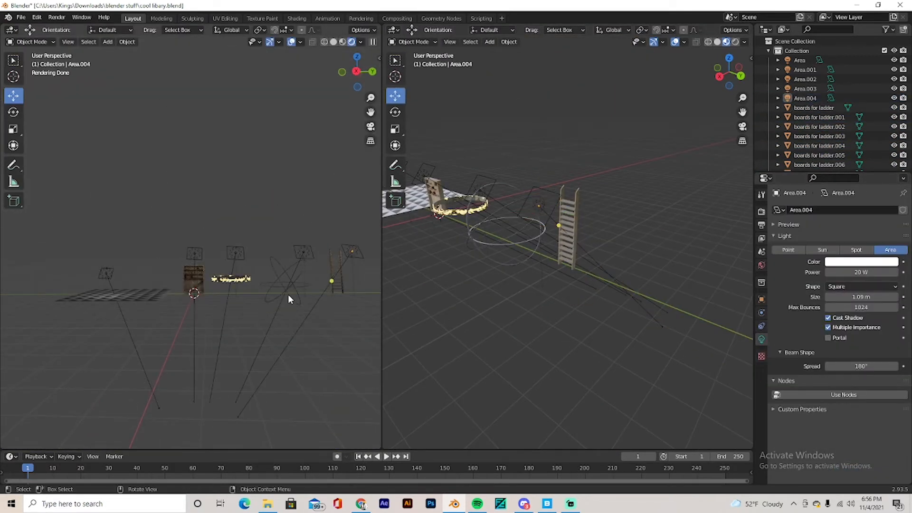
# Save the scene file with the finished props and lights.
pyautogui.hotkey('ctrl', 's')
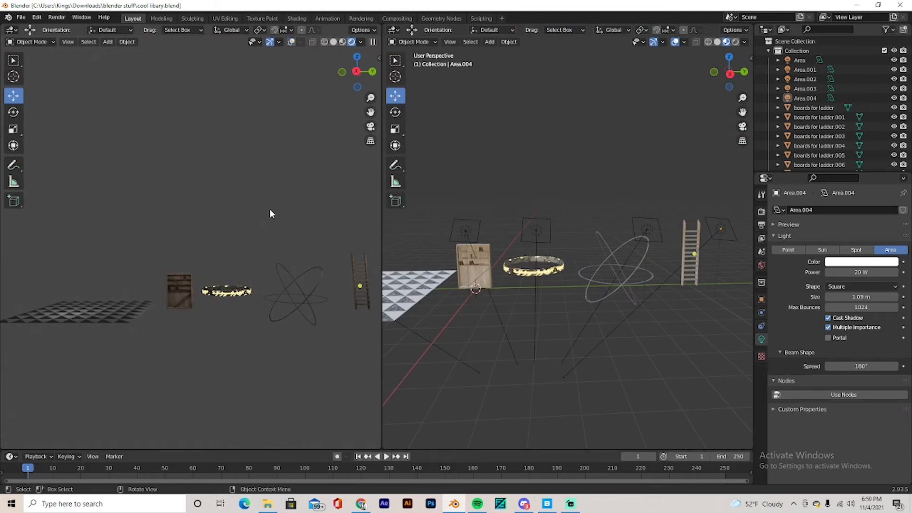
# Save the finished props file and switch to the assembled library scene, libary .blend.
pyautogui.scroll(5, 566, 264)
pyautogui.scroll(-3, 521, 268)
pyautogui.keyDown('shift'); pyautogui.moveTo(521, 268); pyautogui.dragTo(665, 262, button='middle'); pyautogui.keyUp('shift')
pyautogui.hotkey('ctrl', 's')
pyautogui.click(456, 504)
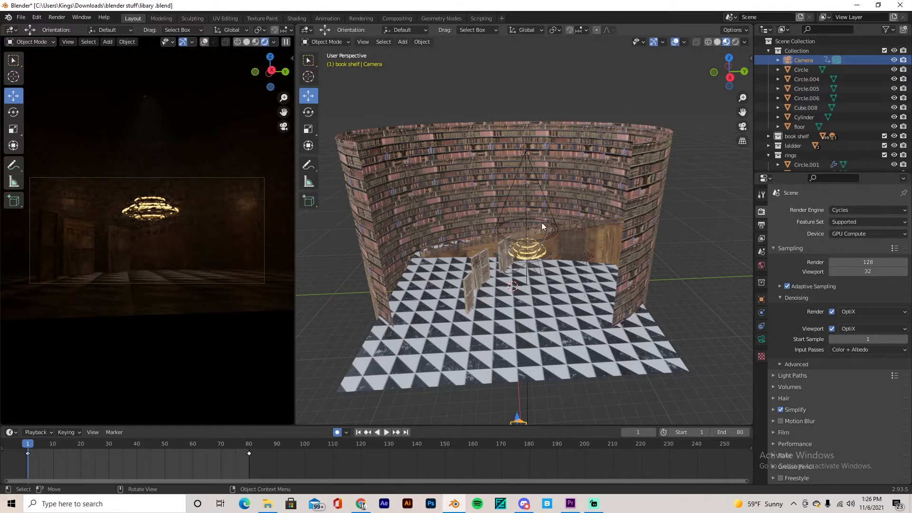
# Examine the stacked bookshelves placed inside the curved library room.
pyautogui.scroll(4, 543, 223)
pyautogui.moveTo(538, 213); pyautogui.dragTo(570, 208, button='middle')
pyautogui.scroll(3, 538, 213)
pyautogui.click(442, 236)
pyautogui.scroll(5, 438, 238)
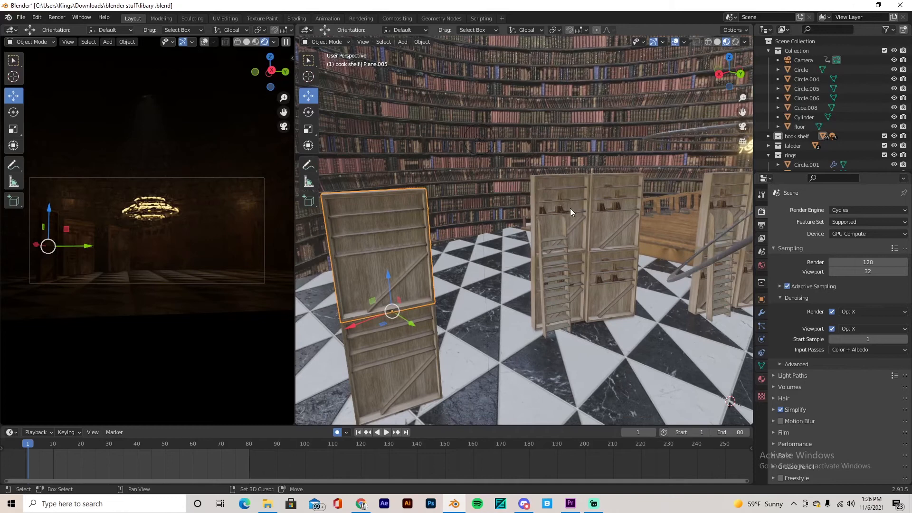
# Select the large cube enclosing the library and view its Volume Scatter material nodes.
pyautogui.scroll(-11, 551, 226)
pyautogui.moveTo(555, 250); pyautogui.dragTo(544, 202, button='middle')
pyautogui.click(555, 286)
pyautogui.click(597, 150)
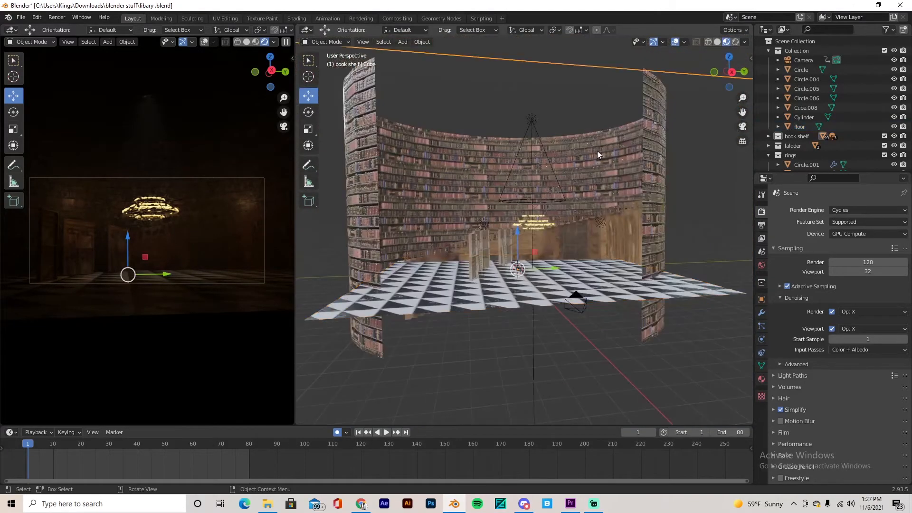
pyautogui.click(305, 30)
pyautogui.click(337, 128)
pyautogui.scroll(4, 433, 226)
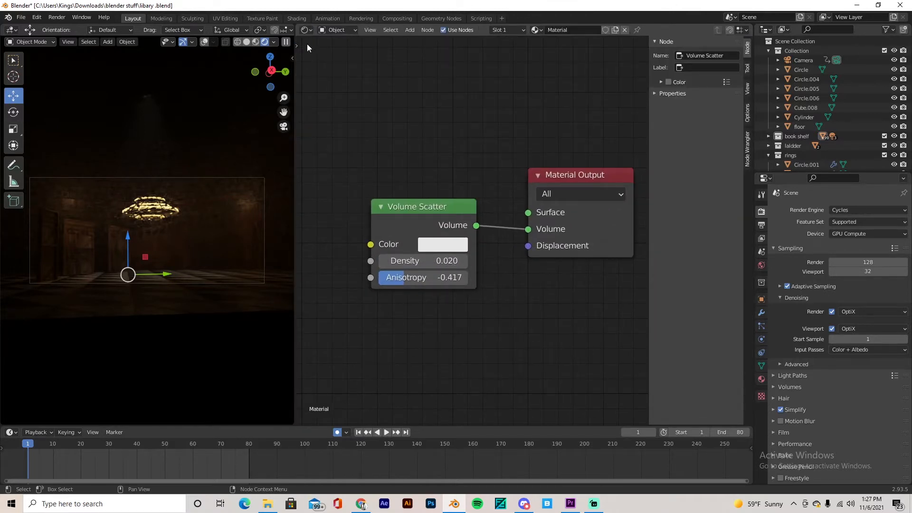
# Return to the 3D view, select the curved wall of books and examine its shape and mesh.
pyautogui.click(307, 30)
pyautogui.click(327, 56)
pyautogui.moveTo(352, 86); pyautogui.dragTo(535, 234, button='middle')
pyautogui.click(493, 213)
pyautogui.scroll(6, 491, 215)
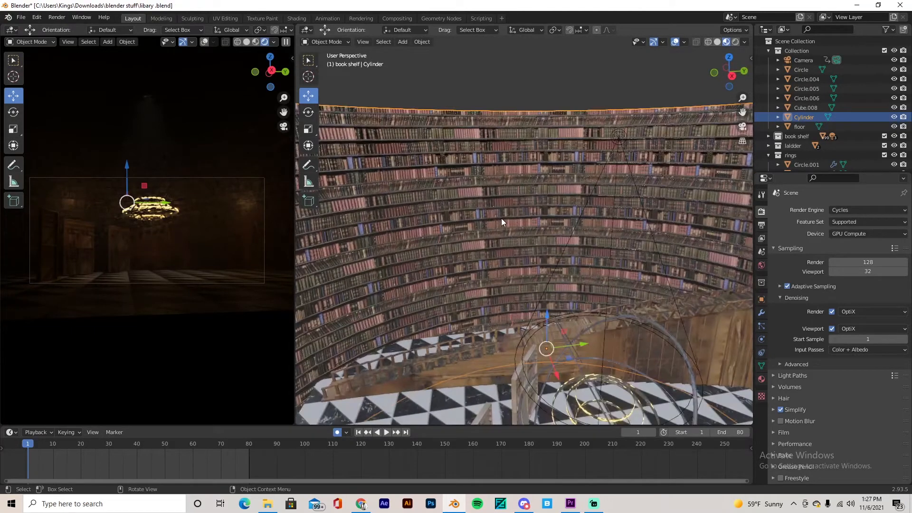
pyautogui.scroll(-8, 500, 218)
pyautogui.press('Tab')
pyautogui.press('Tab')
pyautogui.moveTo(525, 270)
pyautogui.mouseDown(button='middle')
pyautogui.moveTo(443, 255)
pyautogui.moveTo(536, 260)
pyautogui.mouseUp(button='middle')
# Add a cylinder mesh, place it along Y beside the library room and scale it up.
pyautogui.hotkey('shift', 'a')
pyautogui.moveTo(531, 262)
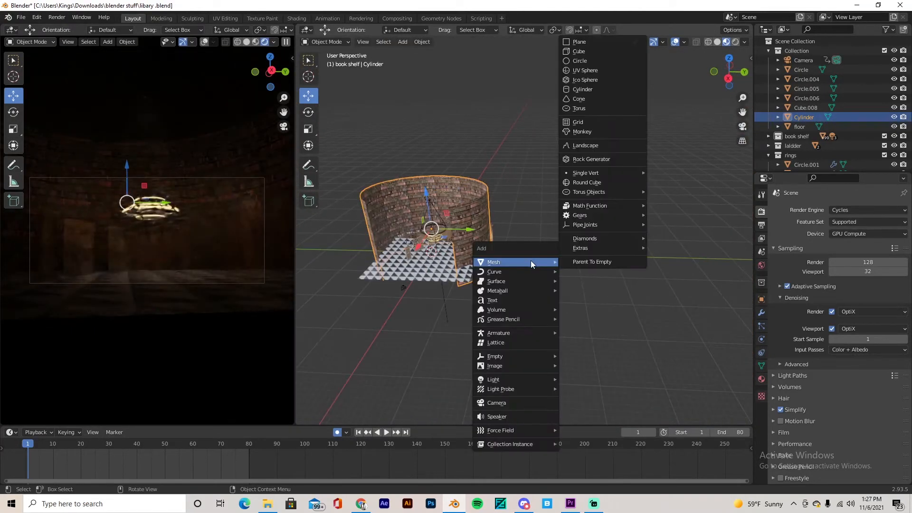
pyautogui.click(583, 89)
pyautogui.click(609, 243)
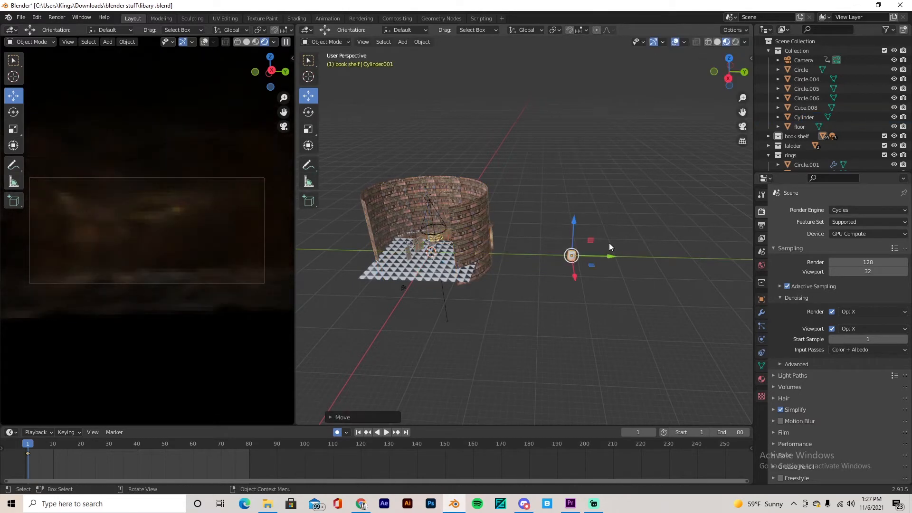
pyautogui.press('s')
pyautogui.click(531, 167)
pyautogui.moveTo(531, 167); pyautogui.dragTo(530, 147, button='middle')
# Delete several adjacent side faces at the front of the new cylinder to create an opening.
pyautogui.press('Tab')
pyautogui.scroll(1, 594, 248)
pyautogui.keyDown('shift'); pyautogui.click(581, 246); pyautogui.keyUp('shift')
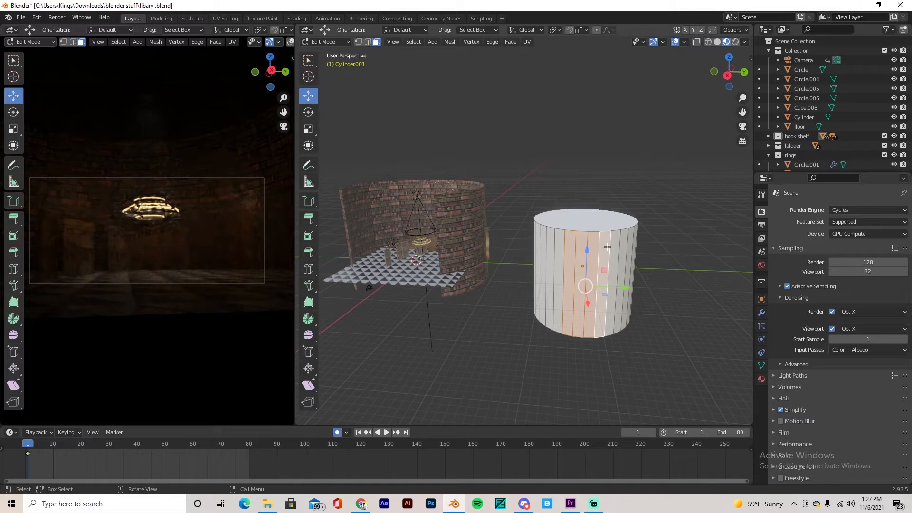
pyautogui.press('x')
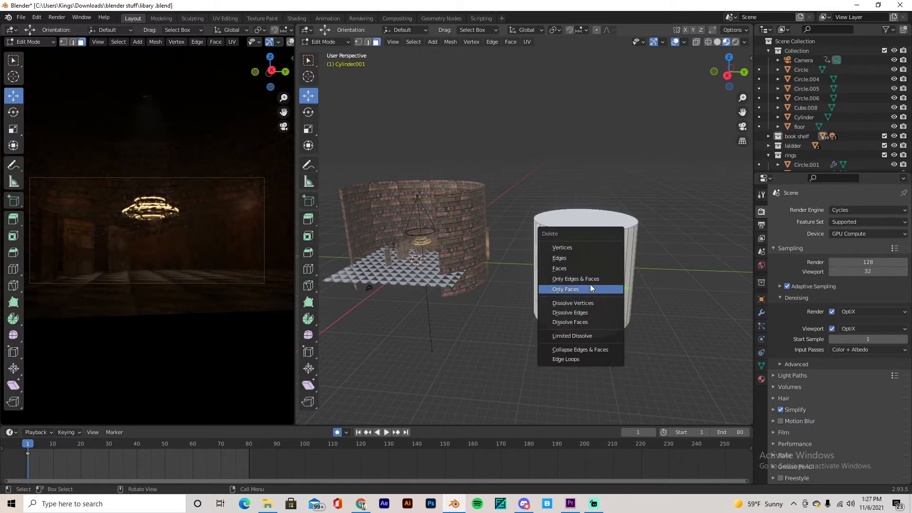
pyautogui.click(569, 269)
# Delete the top and bottom cap faces of the cylinder.
pyautogui.moveTo(570, 268); pyautogui.dragTo(591, 231, button='middle')
pyautogui.click(591, 231)
pyautogui.press('x')
pyautogui.click(591, 231)
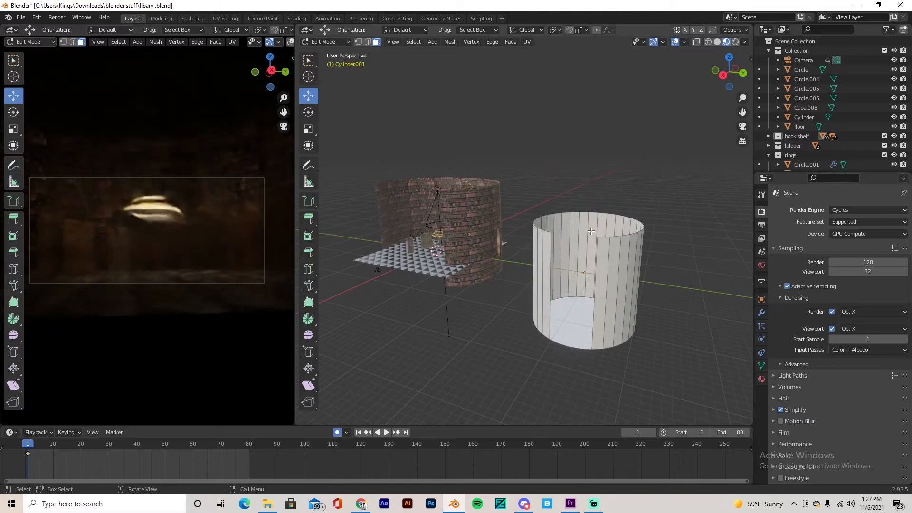
pyautogui.press('x')
pyautogui.click(575, 332)
# Delete the side faces bordering the cylinder's opening to widen it.
pyautogui.moveTo(576, 332); pyautogui.dragTo(563, 264, button='middle')
pyautogui.click(562, 263)
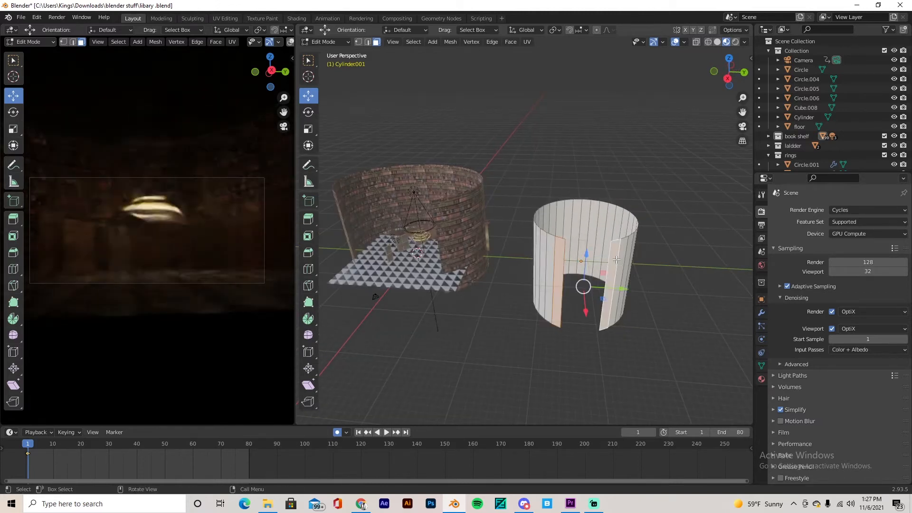
pyautogui.press('x')
pyautogui.click(616, 259)
pyautogui.moveTo(617, 259)
pyautogui.mouseDown(button='middle')
pyautogui.moveTo(593, 247)
pyautogui.moveTo(605, 259)
pyautogui.mouseUp(button='middle')
# Stretch the open cylinder along Y into a wide curved wall and move it upward.
pyautogui.press('Tab')
pyautogui.press('s')
pyautogui.press('y')
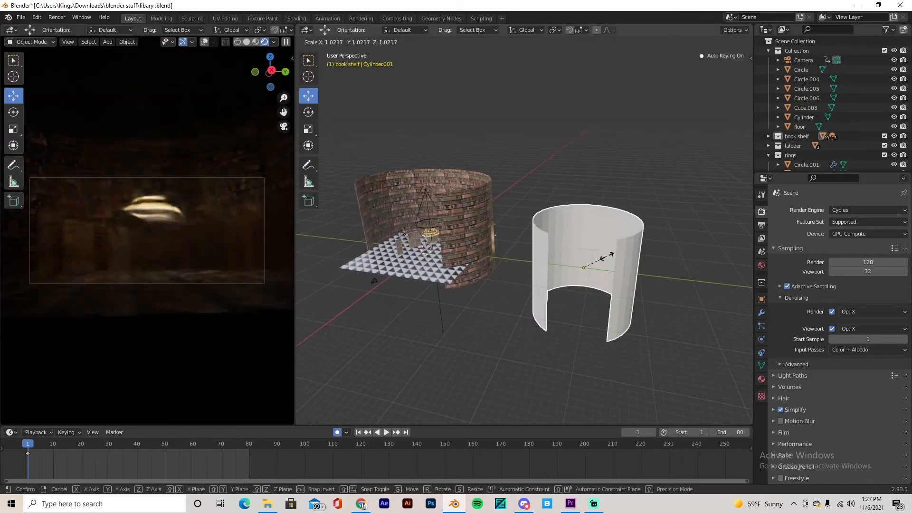
pyautogui.click(614, 254)
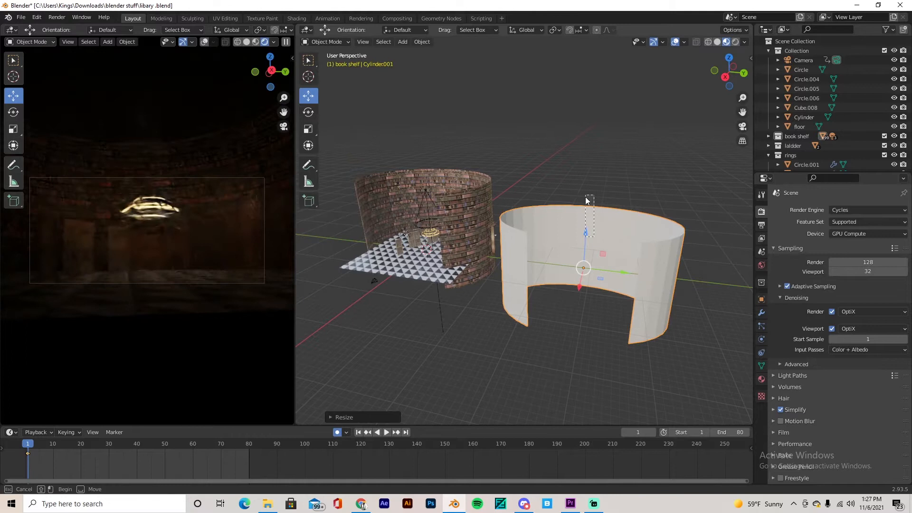
pyautogui.moveTo(585, 232); pyautogui.dragTo(587, 184)
# Delete the demonstration cylinder beside the library room.
pyautogui.moveTo(494, 232); pyautogui.dragTo(620, 236, button='middle')
pyautogui.scroll(2, 507, 224)
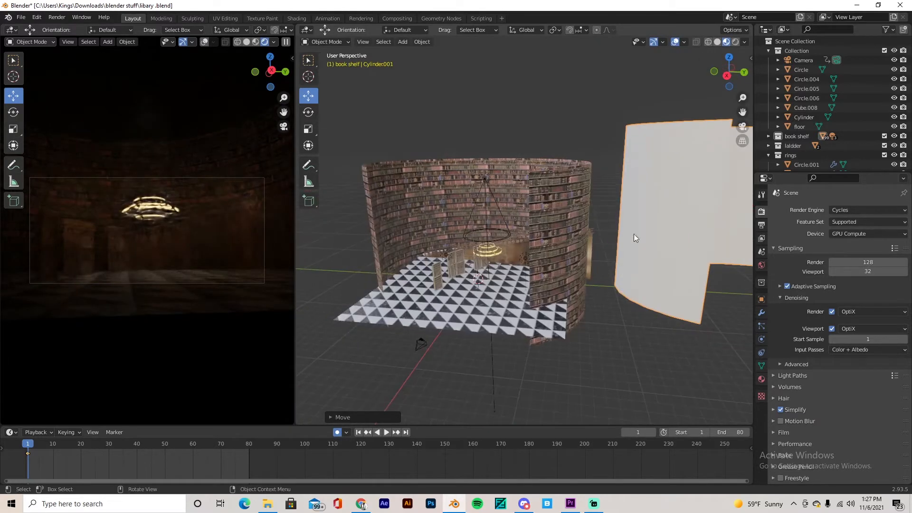
pyautogui.click(659, 233)
pyautogui.scroll(4, 536, 228)
pyautogui.moveTo(554, 232); pyautogui.dragTo(489, 207, button='middle')
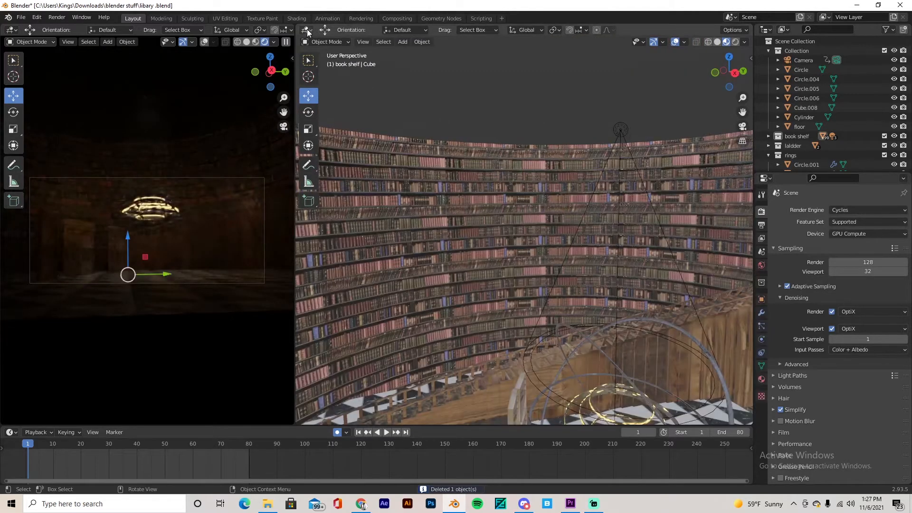
pyautogui.click(310, 32)
pyautogui.click(323, 127)
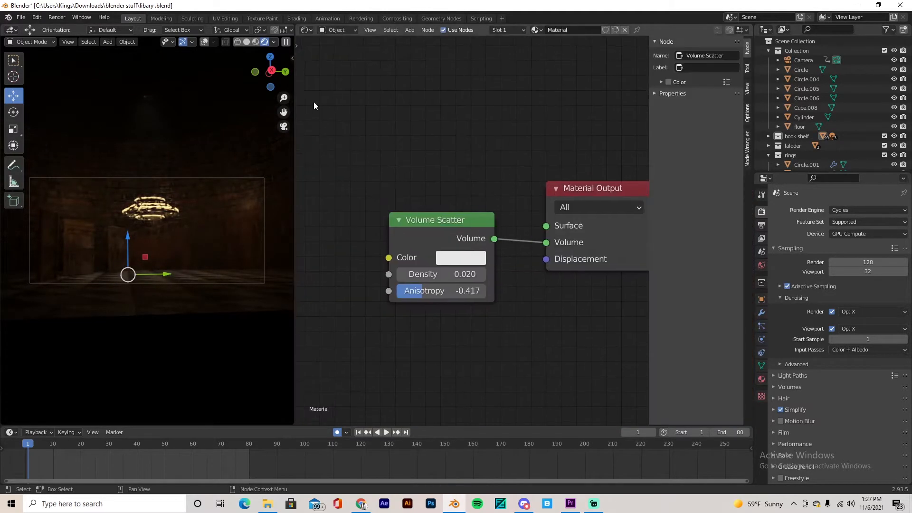
pyautogui.click(300, 30)
pyautogui.click(304, 32)
pyautogui.click(317, 57)
# Select the curved book wall and display the node setup of its wall of books material.
pyautogui.click(443, 162)
pyautogui.moveTo(443, 162); pyautogui.dragTo(442, 123, button='middle')
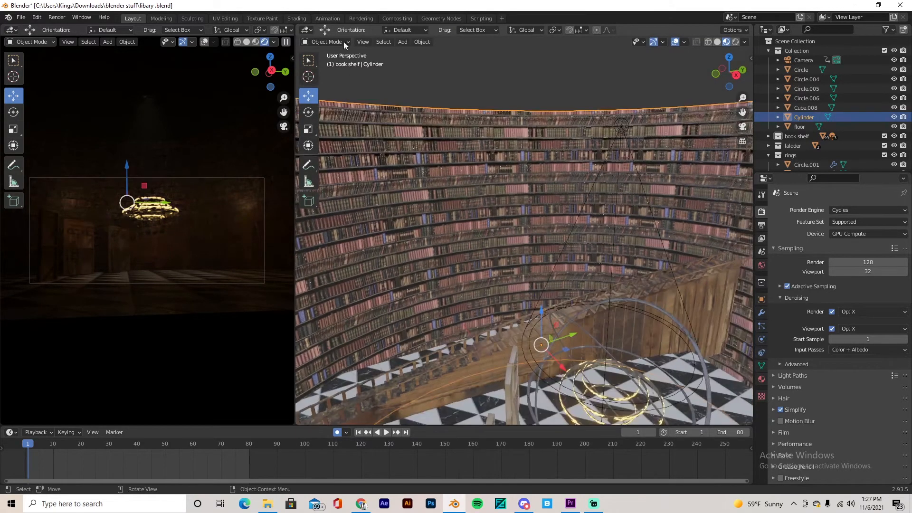
pyautogui.click(305, 30)
pyautogui.click(335, 128)
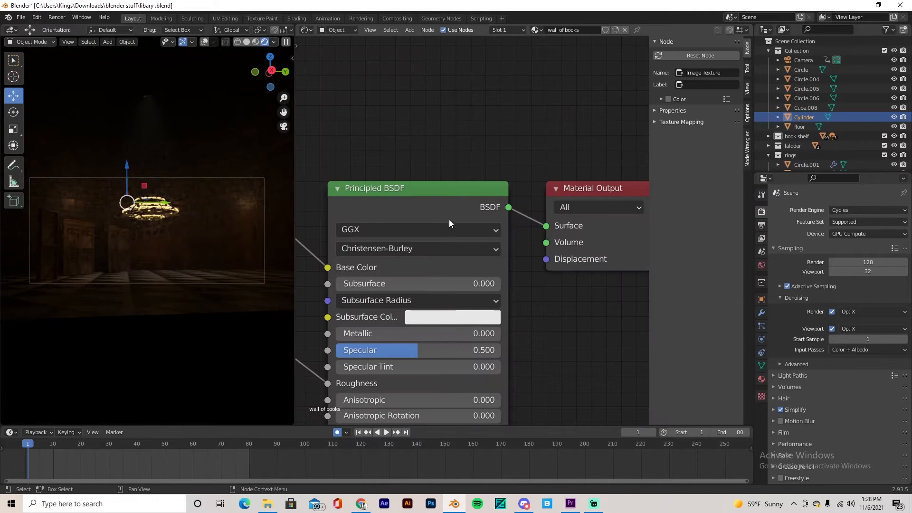
pyautogui.moveTo(410, 226); pyautogui.dragTo(500, 201, button='middle')
pyautogui.scroll(-10, 494, 210)
pyautogui.moveTo(411, 233); pyautogui.dragTo(458, 206, button='middle')
pyautogui.scroll(4, 456, 205)
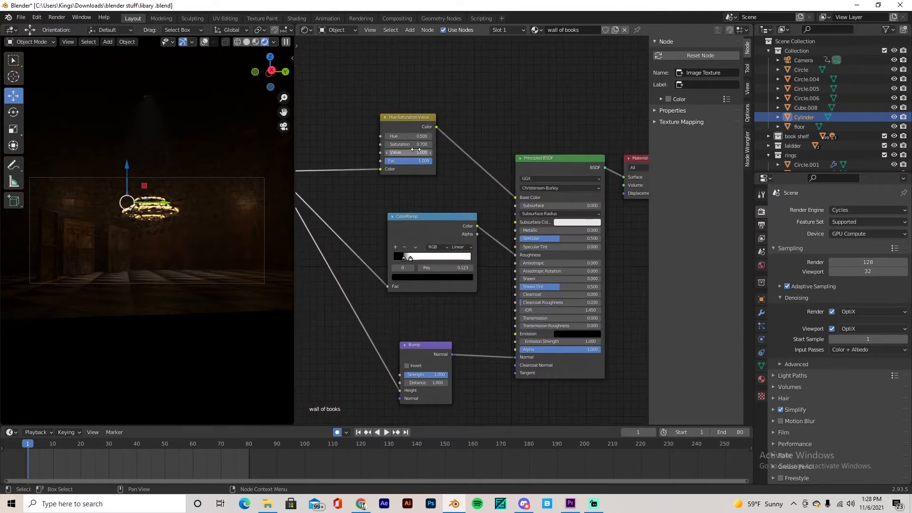
# Examine the Hue Saturation Value, ColorRamp and Bump nodes feeding the Principled BSDF of the wall of books material.
pyautogui.moveTo(416, 150); pyautogui.dragTo(445, 185, button='middle')
pyautogui.scroll(-1, 434, 160)
pyautogui.moveTo(347, 224); pyautogui.dragTo(456, 202, button='middle')
pyautogui.moveTo(595, 242); pyautogui.dragTo(431, 213, button='middle')
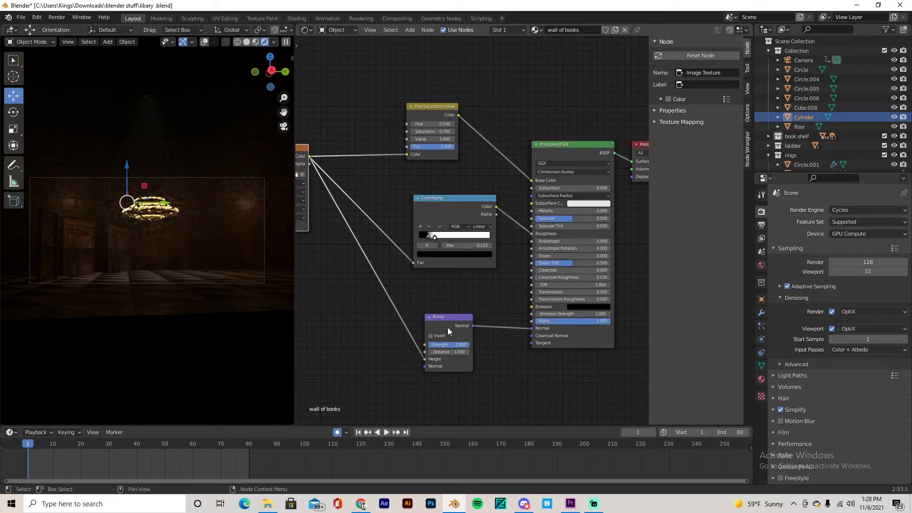
pyautogui.moveTo(441, 205); pyautogui.dragTo(412, 200, button='middle')
pyautogui.scroll(1, 395, 217)
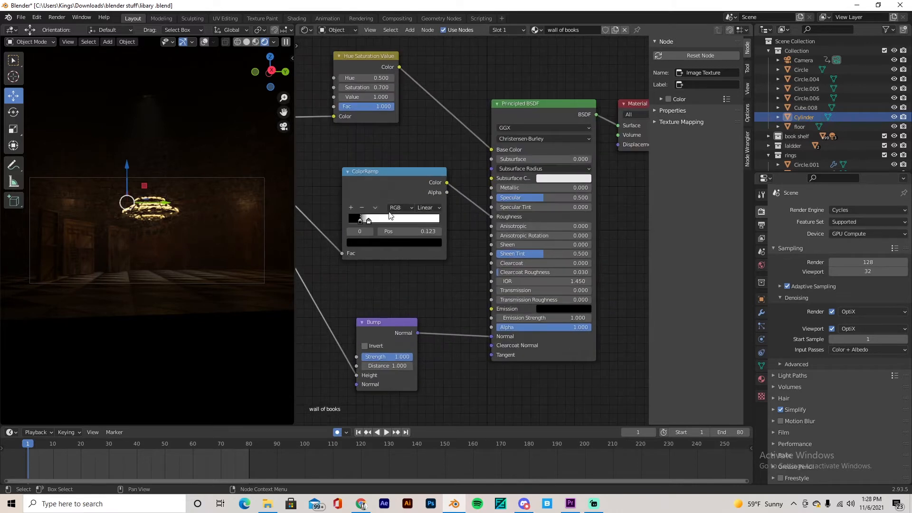
pyautogui.moveTo(376, 189); pyautogui.dragTo(380, 199)
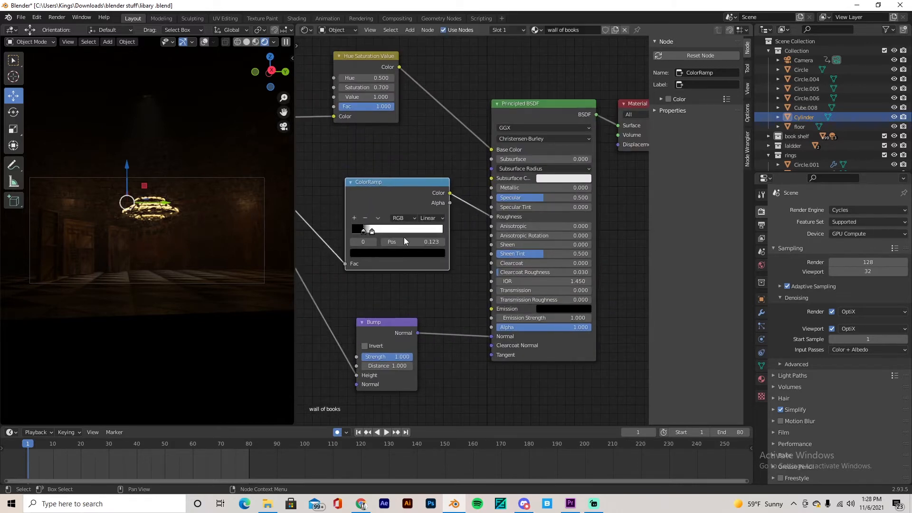
pyautogui.moveTo(375, 196); pyautogui.dragTo(368, 192)
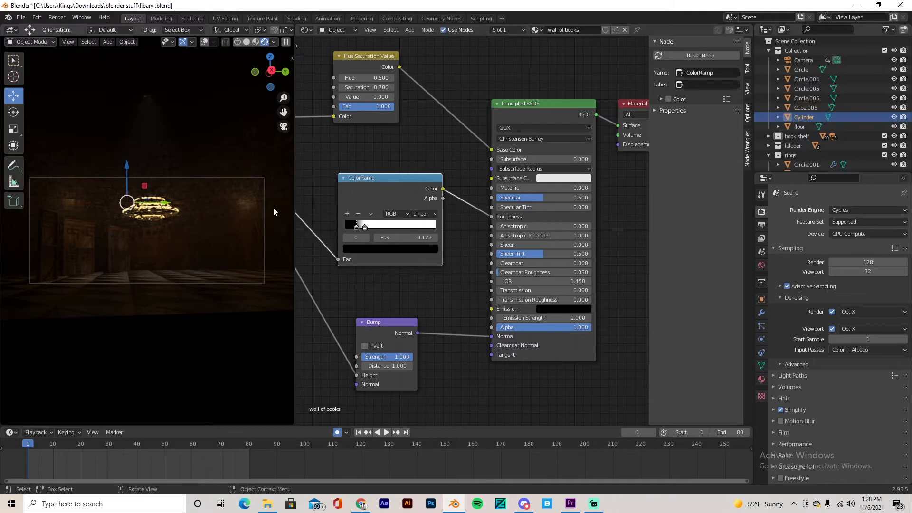
pyautogui.moveTo(252, 79); pyautogui.dragTo(331, 90, button='middle')
# Return to the 3D view, select the wooden structure along the curved book wall and examine it up close.
pyautogui.click(304, 30)
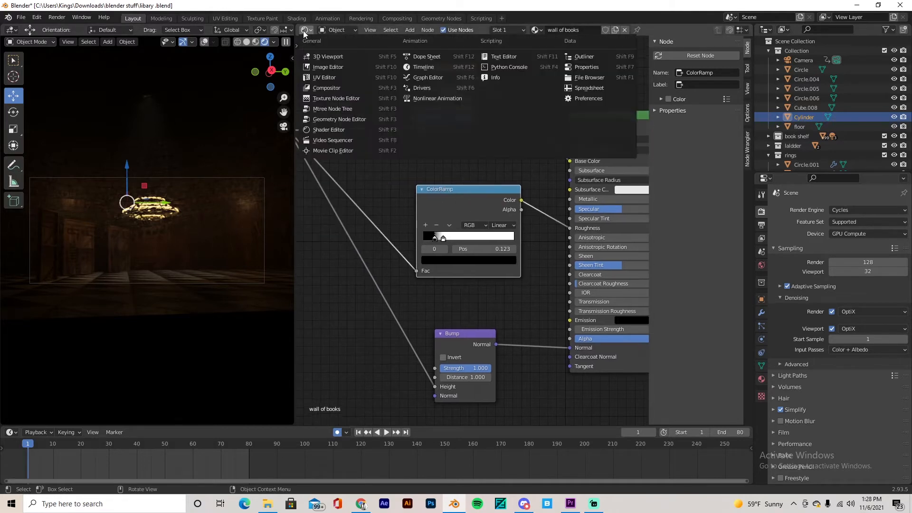
pyautogui.click(329, 57)
pyautogui.moveTo(369, 71); pyautogui.dragTo(555, 185, button='middle')
pyautogui.scroll(3, 440, 183)
pyautogui.scroll(-5, 588, 175)
pyautogui.moveTo(592, 229); pyautogui.dragTo(549, 209, button='middle')
pyautogui.click(627, 214)
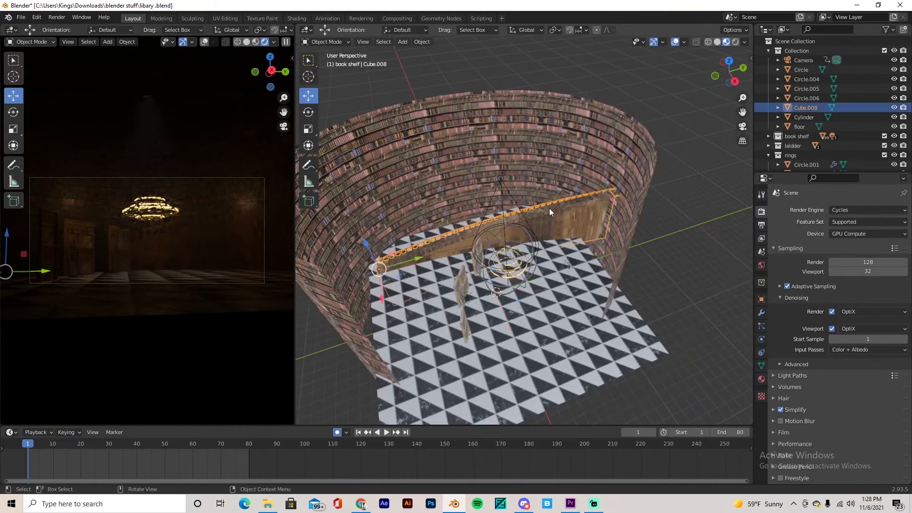
pyautogui.scroll(4, 549, 208)
pyautogui.scroll(4, 549, 208)
pyautogui.moveTo(491, 237); pyautogui.dragTo(572, 220, button='middle')
# Add a cube mesh and move it along Y to the empty space beside the library room.
pyautogui.moveTo(475, 255)
pyautogui.keyDown('shift'); pyautogui.mouseDown(button='middle')
pyautogui.moveTo(557, 210)
pyautogui.moveTo(490, 272)
pyautogui.moveTo(528, 263)
pyautogui.moveTo(514, 236)
pyautogui.moveTo(549, 196)
pyautogui.moveTo(590, 198)
pyautogui.moveTo(506, 218)
pyautogui.moveTo(534, 267)
pyautogui.moveTo(561, 274)
pyautogui.moveTo(463, 265)
pyautogui.moveTo(511, 245)
pyautogui.moveTo(489, 240)
pyautogui.moveTo(577, 216)
pyautogui.moveTo(483, 243)
pyautogui.moveTo(600, 258)
pyautogui.moveTo(606, 274)
pyautogui.moveTo(463, 251)
pyautogui.mouseUp(button='middle'); pyautogui.keyUp('shift')
pyautogui.scroll(-10, 487, 241)
pyautogui.hotkey('shift', 'a')
pyautogui.moveTo(474, 251)
pyautogui.click(520, 260)
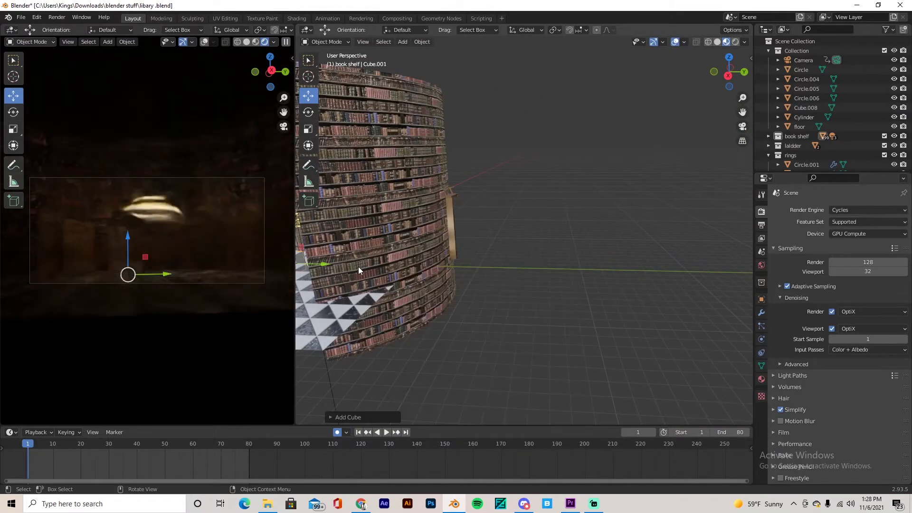
pyautogui.moveTo(400, 266); pyautogui.dragTo(609, 270)
pyautogui.scroll(5, 609, 270)
pyautogui.keyDown('shift'); pyautogui.moveTo(609, 270); pyautogui.dragTo(580, 290, button='middle'); pyautogui.keyUp('shift')
# Scale the new cube along X into a long beam.
pyautogui.press('s')
pyautogui.press('x')
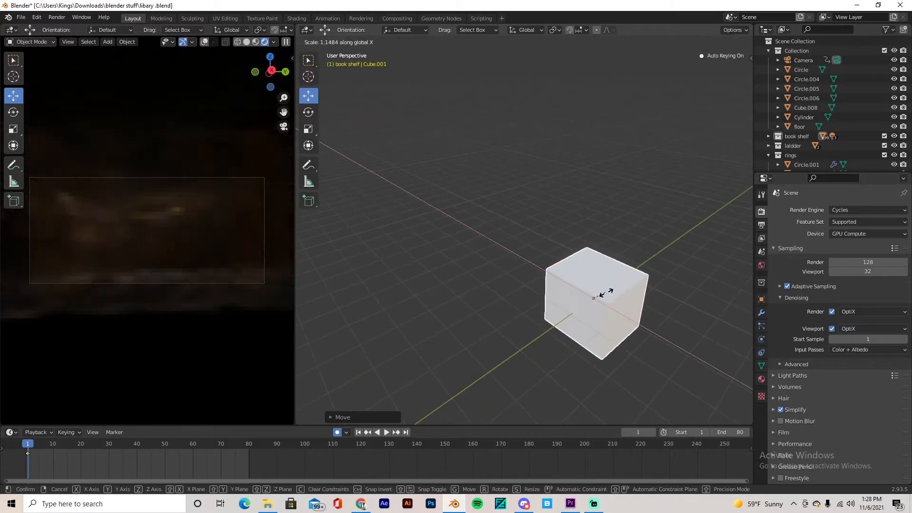
pyautogui.click(637, 301)
pyautogui.moveTo(637, 300); pyautogui.dragTo(589, 278, button='middle')
# Add a loop cut across the beam near its front end.
pyautogui.press('Tab')
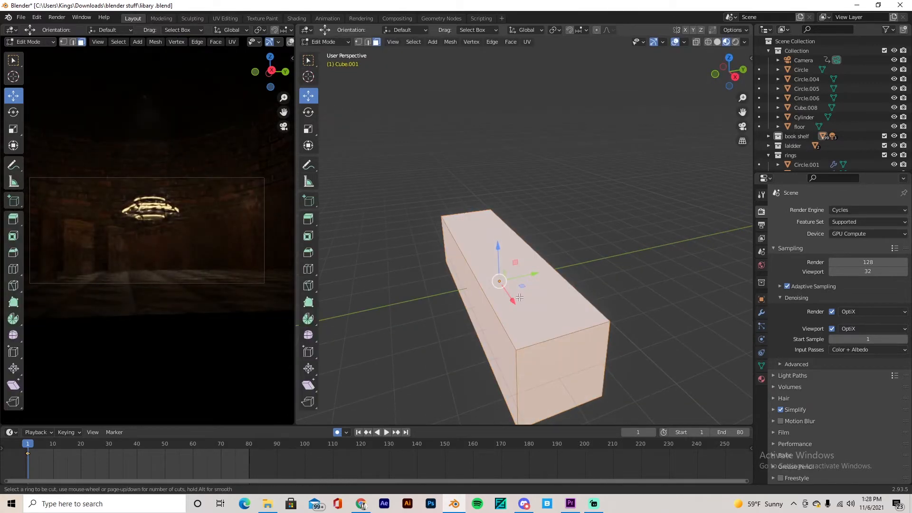
pyautogui.click(523, 333)
pyautogui.click(527, 343)
pyautogui.moveTo(528, 343); pyautogui.dragTo(567, 316, button='middle')
# Try to inset the top face of the beam's short end section, and apply the beam's rotation and scale.
pyautogui.press('3')
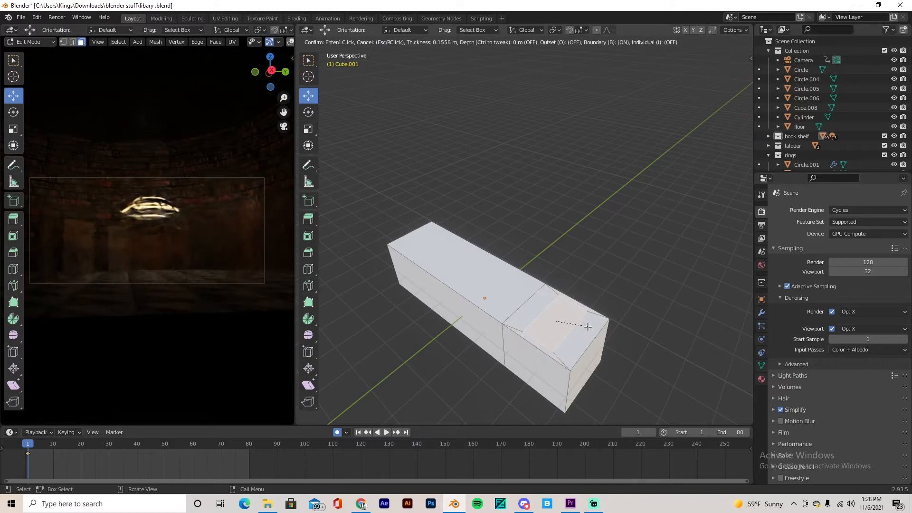
pyautogui.click(588, 327)
pyautogui.press('Tab')
pyautogui.hotkey('ctrl', 'a')
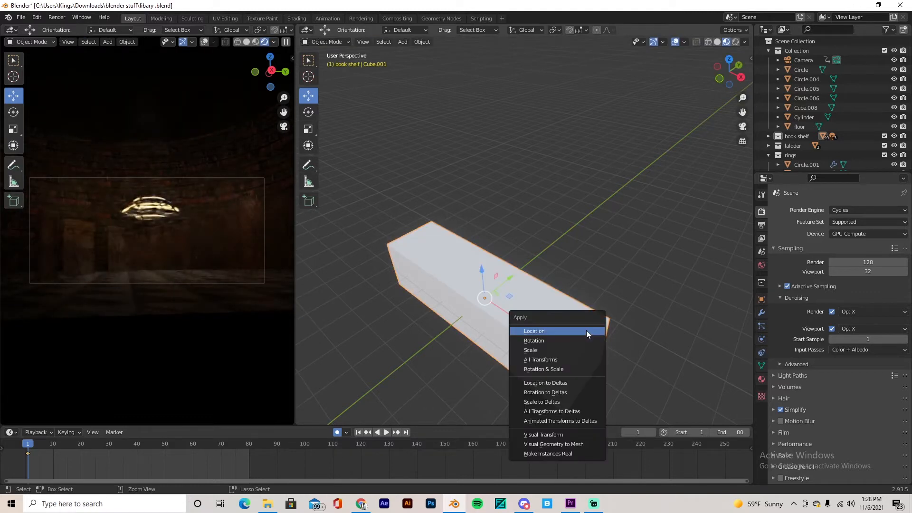
pyautogui.click(577, 373)
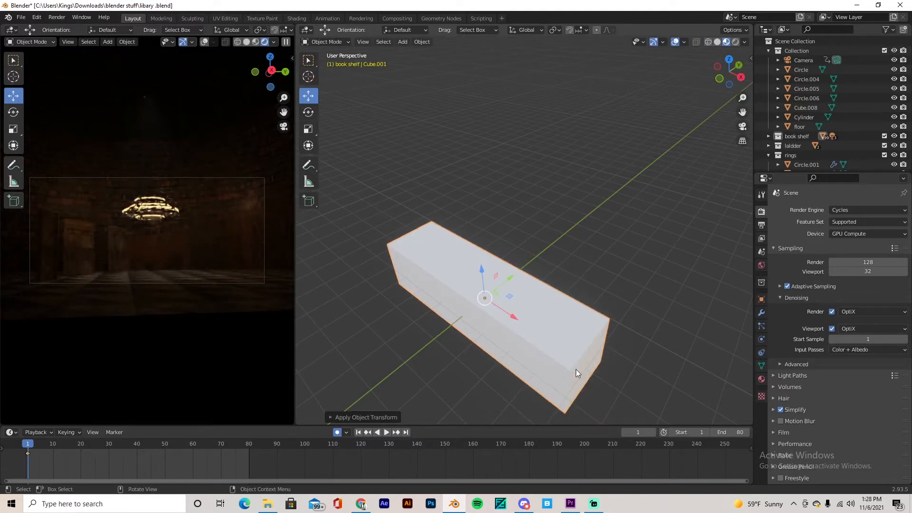
# Inset the top face of the beam's short end section evenly on all sides.
pyautogui.press('Tab')
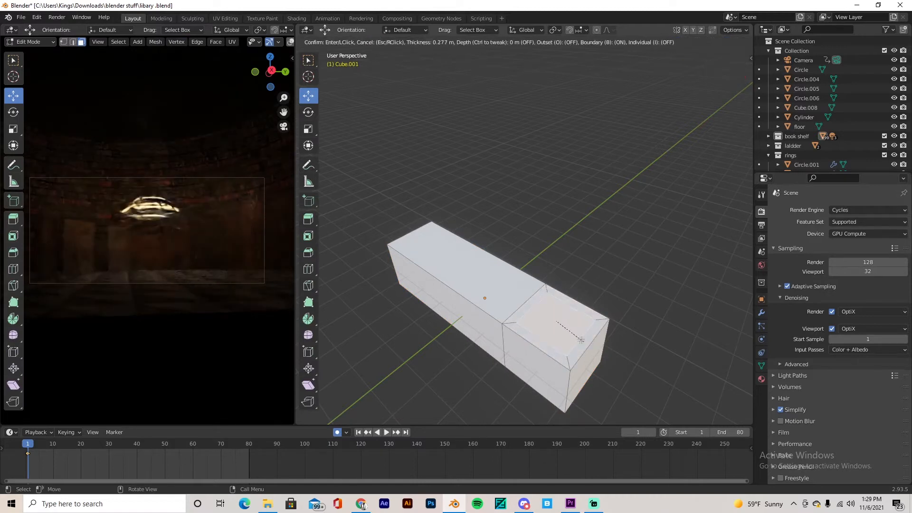
pyautogui.click(575, 337)
pyautogui.moveTo(575, 332); pyautogui.dragTo(574, 334)
pyautogui.moveTo(574, 334); pyautogui.dragTo(545, 255, button='middle')
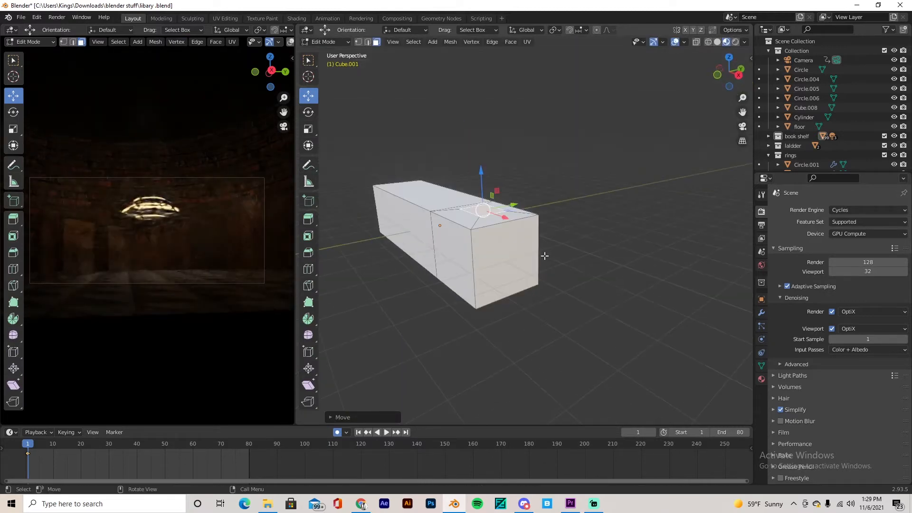
# Inset the end section's inner top face again and extrude it upward into a tall, thin post.
pyautogui.click(552, 250)
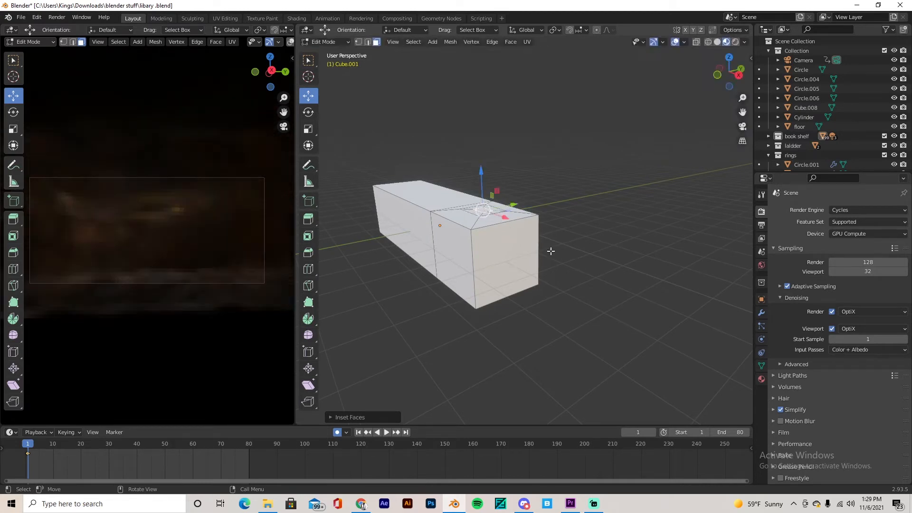
pyautogui.click(545, 139)
pyautogui.moveTo(545, 140); pyautogui.dragTo(484, 197, button='middle')
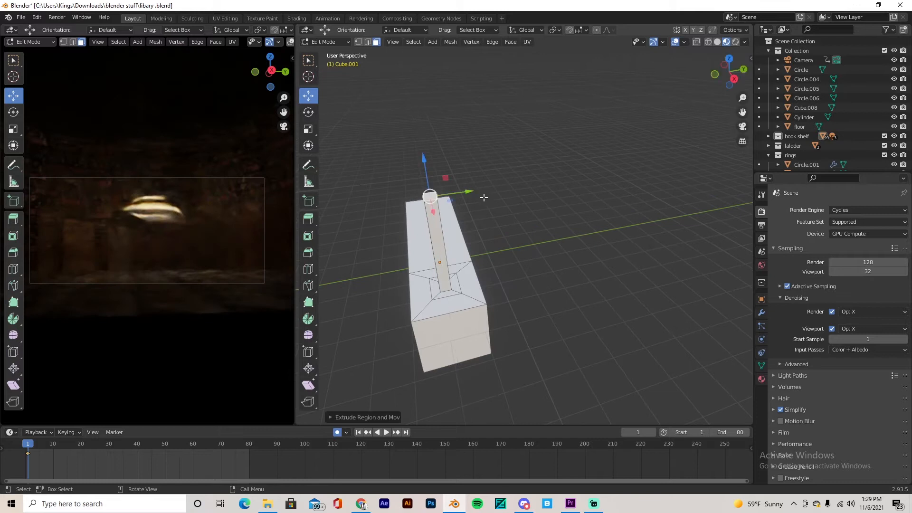
# Enlarge the post's top face and extrude it slightly upward into a wider cap block.
pyautogui.press('s')
pyautogui.click(522, 207)
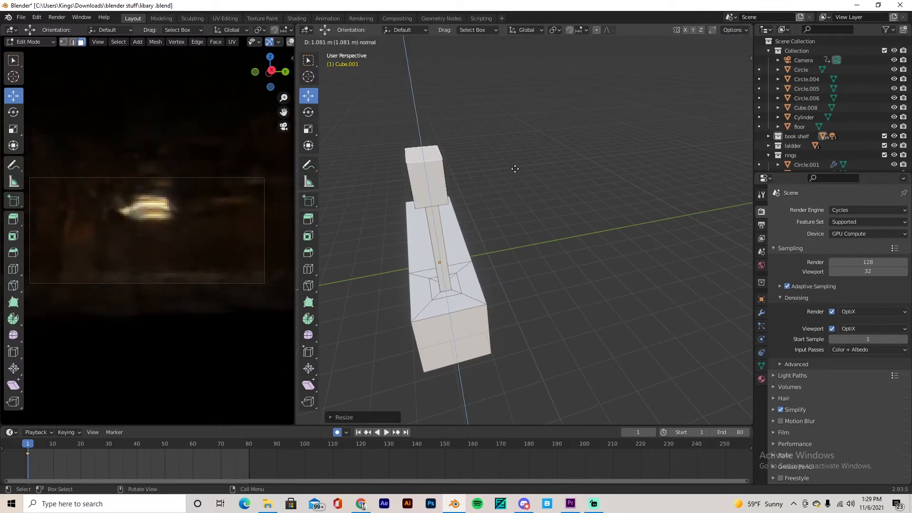
pyautogui.moveTo(504, 199); pyautogui.dragTo(505, 156, button='middle')
pyautogui.press('Tab')
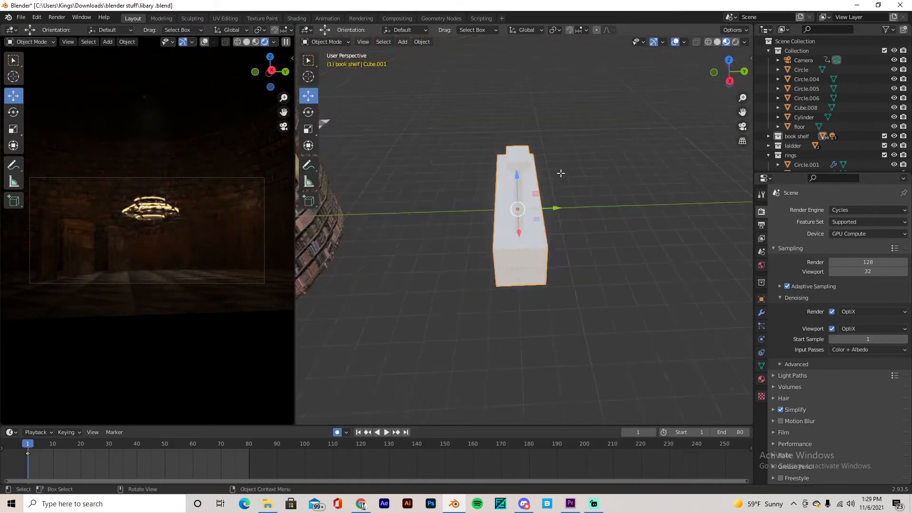
pyautogui.press('Tab')
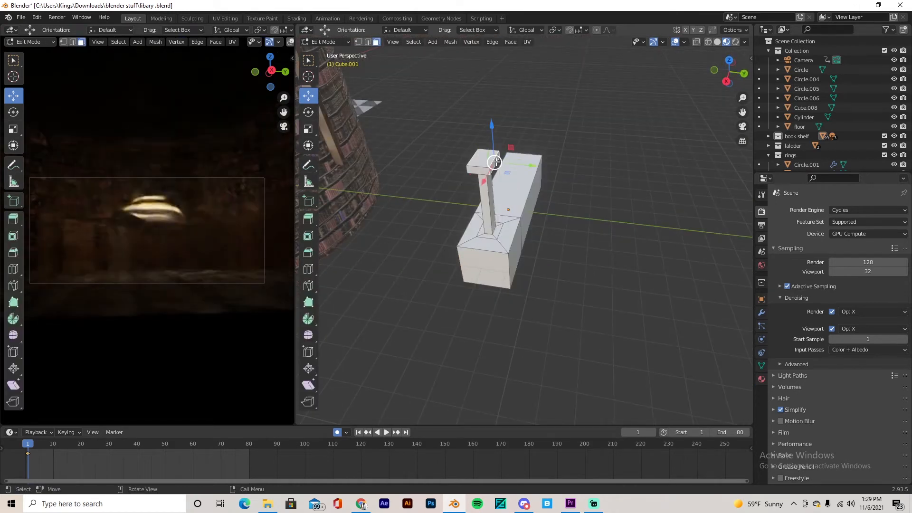
# Extrude the cap's side face along Y into a long handrail and raise its far end so the rail slopes upward.
pyautogui.click(484, 160)
pyautogui.moveTo(484, 160)
pyautogui.mouseDown(button='middle')
pyautogui.moveTo(478, 149)
pyautogui.moveTo(497, 160)
pyautogui.mouseUp(button='middle')
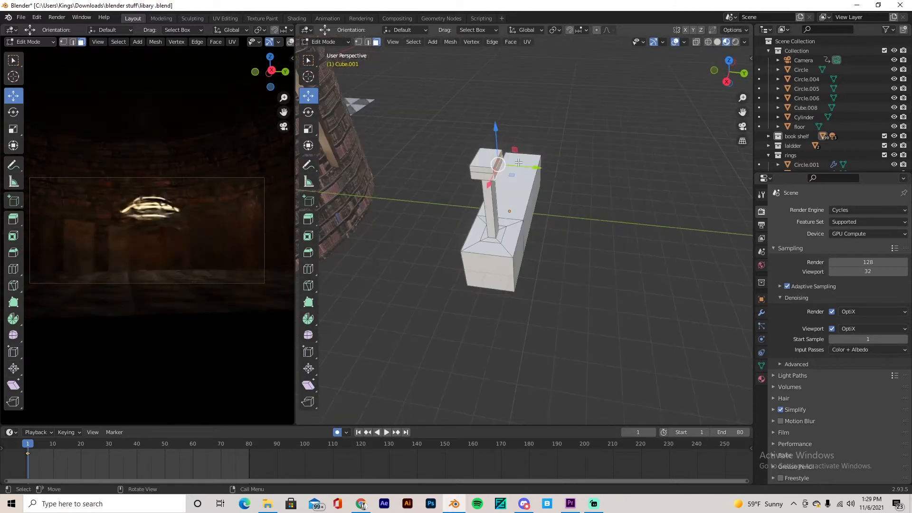
pyautogui.press('e')
pyautogui.click(624, 176)
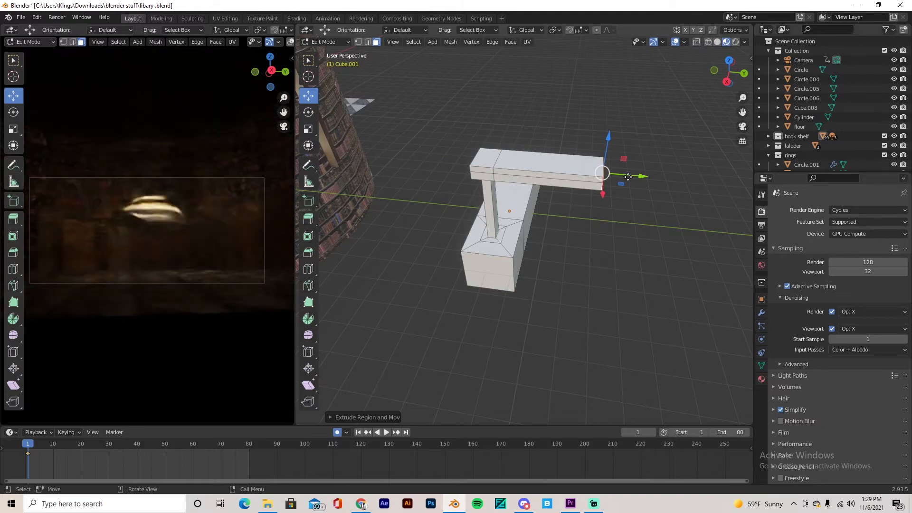
pyautogui.press('g')
pyautogui.press('z')
pyautogui.moveTo(595, 172); pyautogui.dragTo(484, 169, button='middle')
pyautogui.press('Tab')
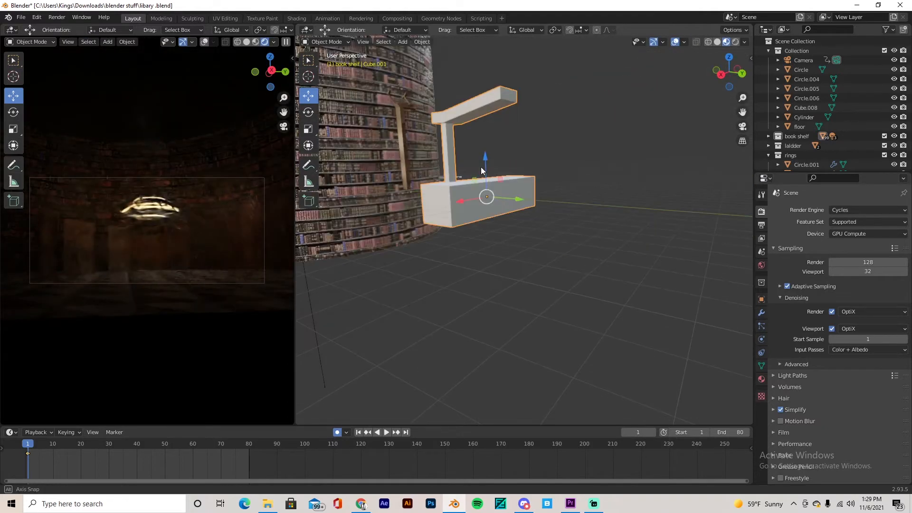
# Add an Array modifier to the stair piece and set its relative offset X factor to 0.
pyautogui.moveTo(581, 167); pyautogui.dragTo(693, 242, button='middle')
pyautogui.click(761, 313)
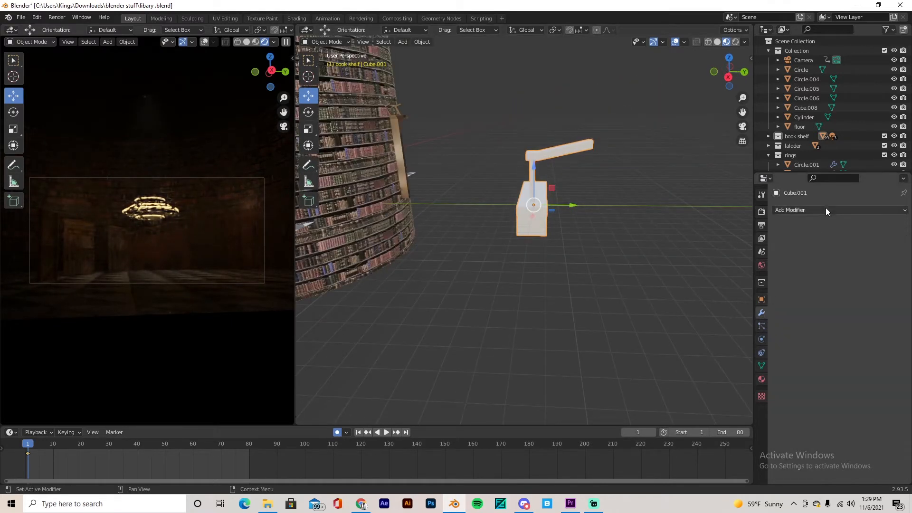
pyautogui.moveTo(577, 191); pyautogui.dragTo(604, 195, button='middle')
pyautogui.click(792, 211)
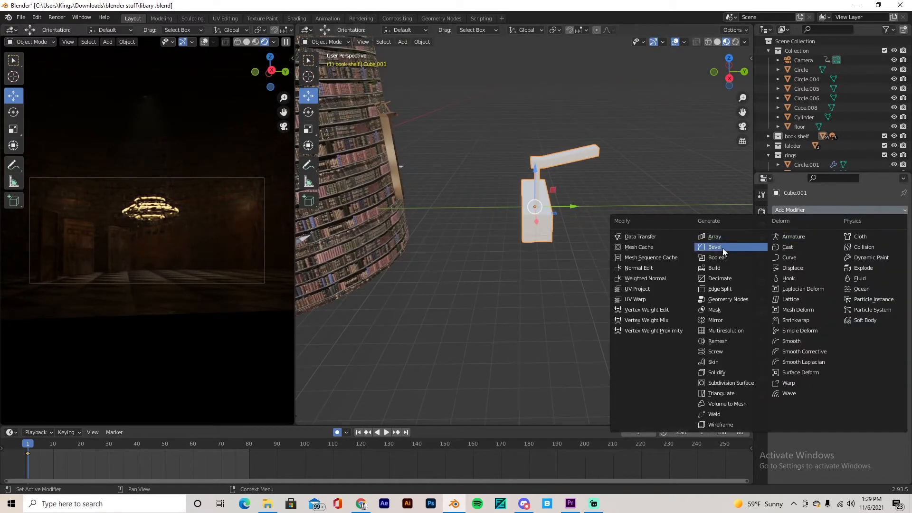
pyautogui.click(725, 236)
pyautogui.moveTo(655, 224); pyautogui.dragTo(623, 222, button='middle')
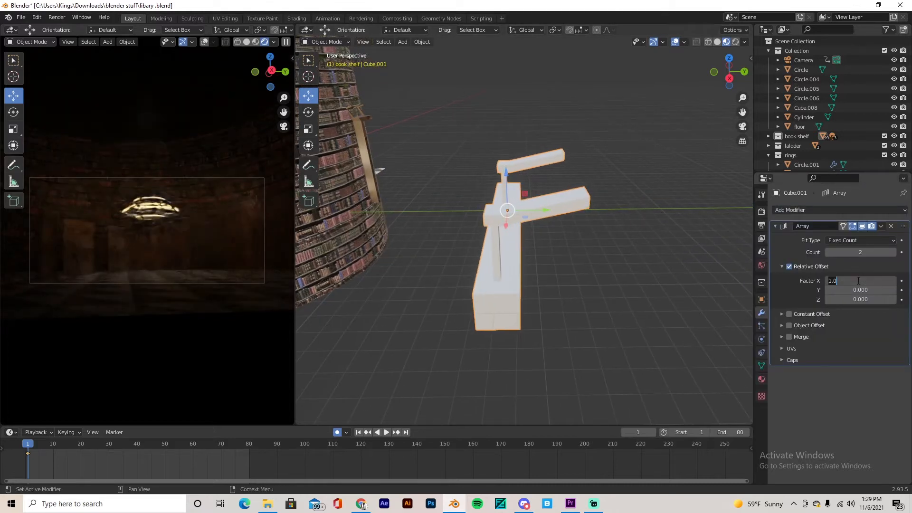
pyautogui.press('Return')
# Set the array's relative offset Y factor to 0.890.
pyautogui.moveTo(844, 289); pyautogui.dragTo(887, 289)
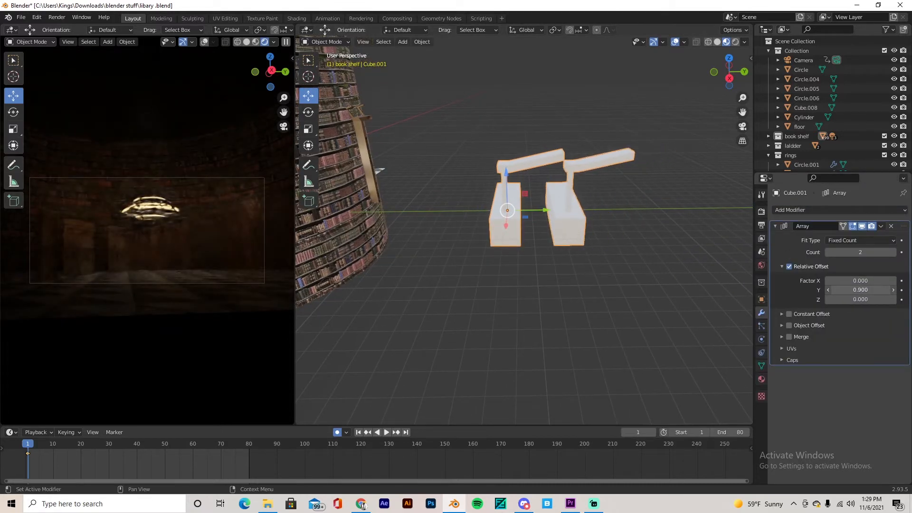
pyautogui.click(827, 292)
pyautogui.click(869, 289)
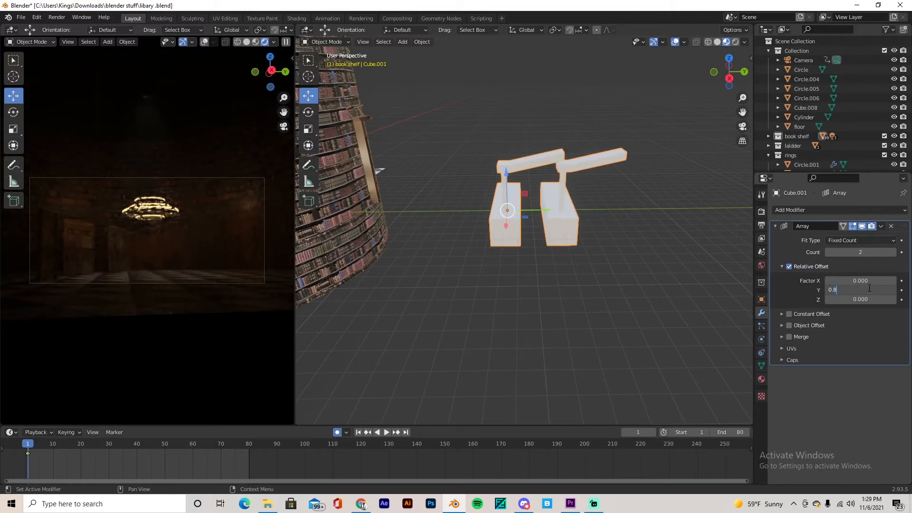
pyautogui.write('90')
pyautogui.press('Return')
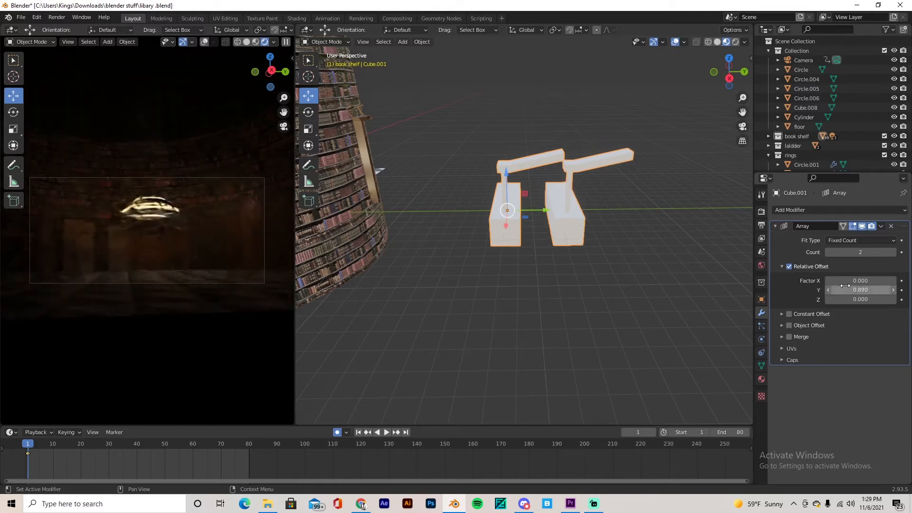
# Set the array's relative offset Z factor to 0.121 so the second handrail lines up with the first.
pyautogui.moveTo(860, 300); pyautogui.dragTo(857, 300)
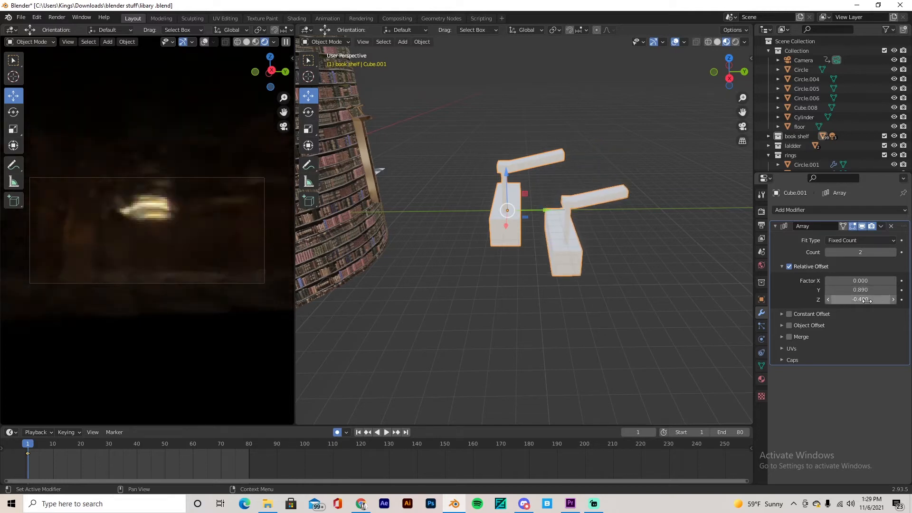
pyautogui.click(894, 301)
pyautogui.click(893, 302)
pyautogui.click(894, 301)
pyautogui.click(894, 301)
pyautogui.click(894, 302)
pyautogui.click(893, 301)
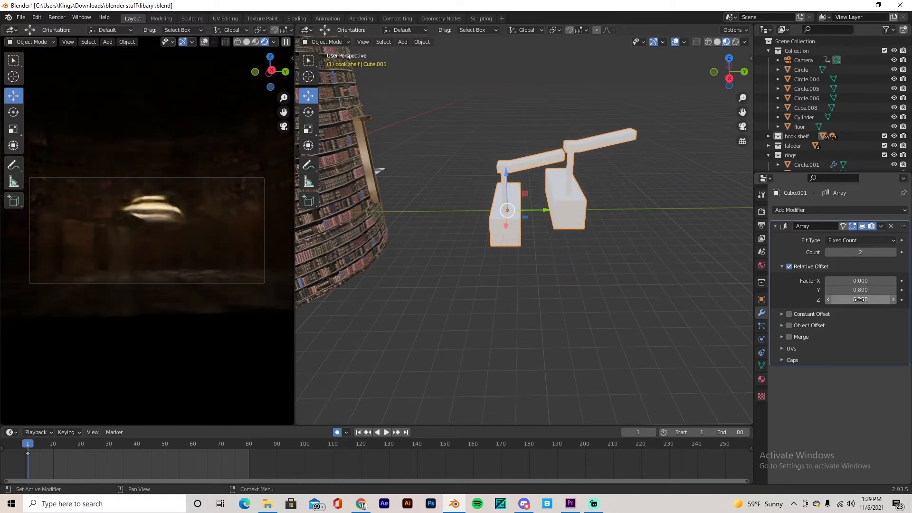
pyautogui.click(828, 299)
pyautogui.moveTo(654, 208); pyautogui.dragTo(571, 241, button='middle')
pyautogui.scroll(2, 602, 210)
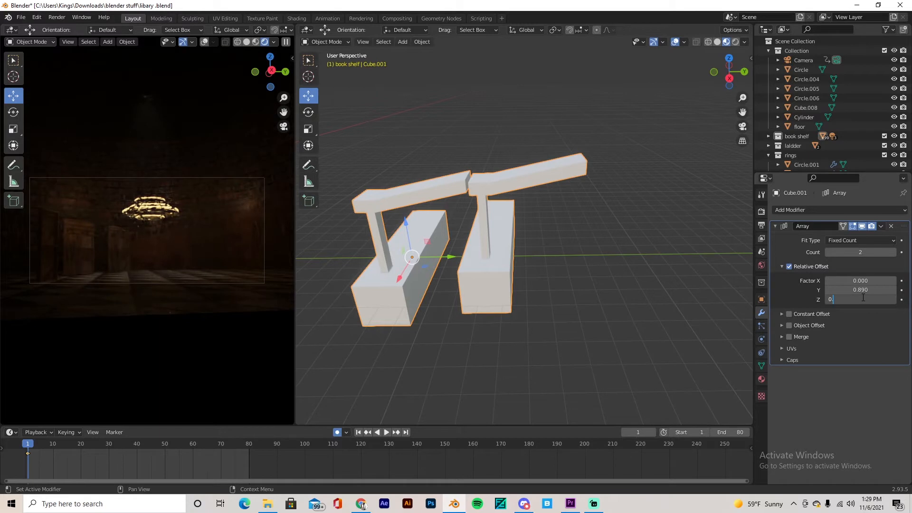
pyautogui.write('12')
pyautogui.press('Return')
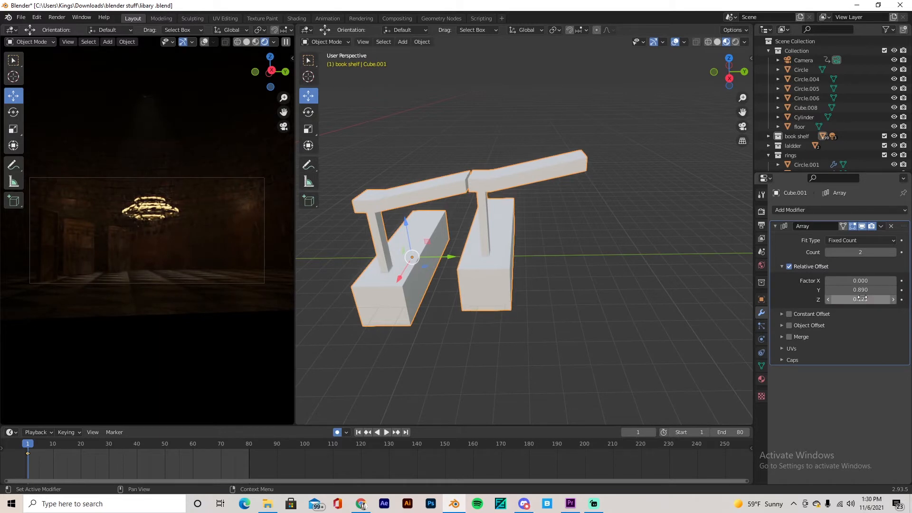
# Fine-tune the array's relative offset Y factor to 0.861 so the handrail segments join without a gap.
pyautogui.scroll(3, 624, 213)
pyautogui.moveTo(624, 213); pyautogui.dragTo(639, 241, button='middle')
pyautogui.click(658, 258)
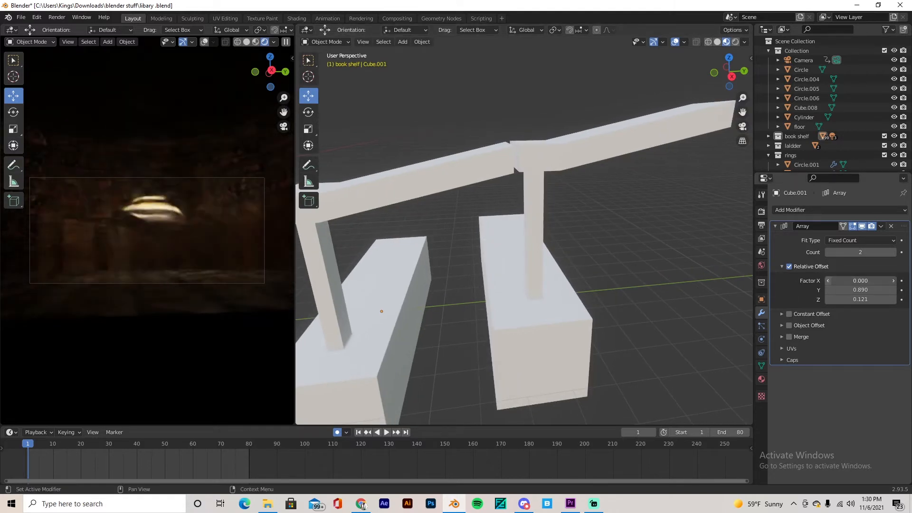
pyautogui.click(827, 280)
pyautogui.click(892, 280)
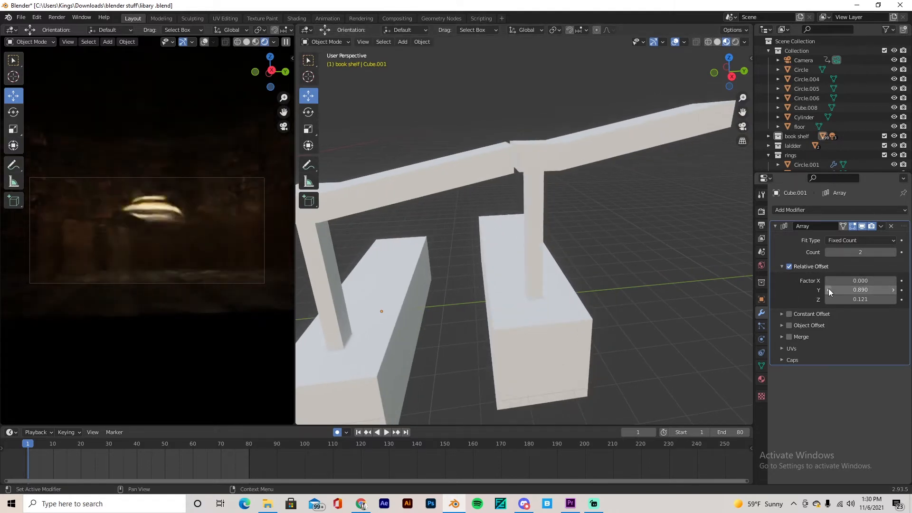
pyautogui.click(828, 290)
pyautogui.click(893, 292)
pyautogui.click(867, 290)
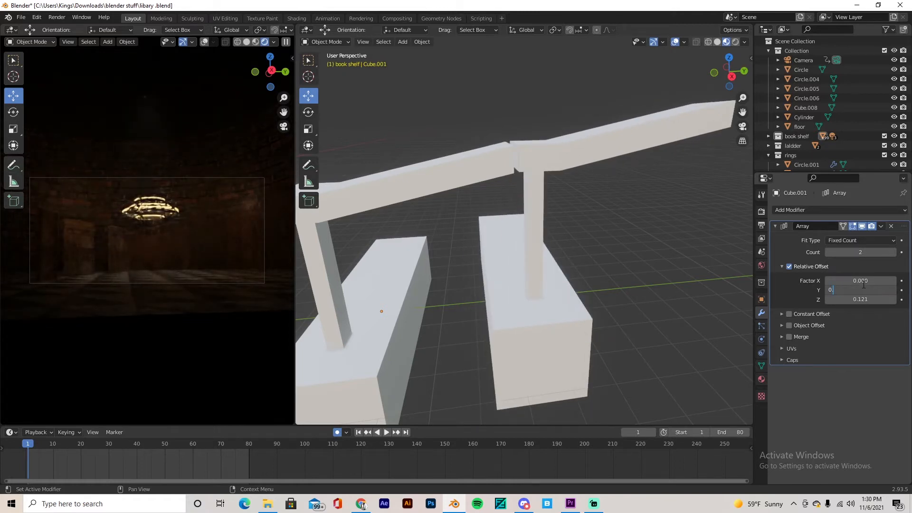
pyautogui.write('0.80')
pyautogui.press('Return')
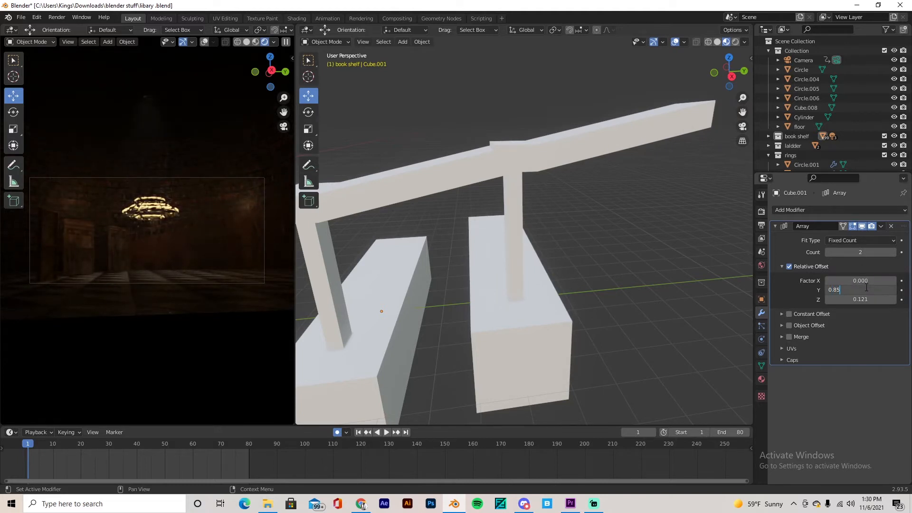
pyautogui.press('Return')
pyautogui.click(863, 290)
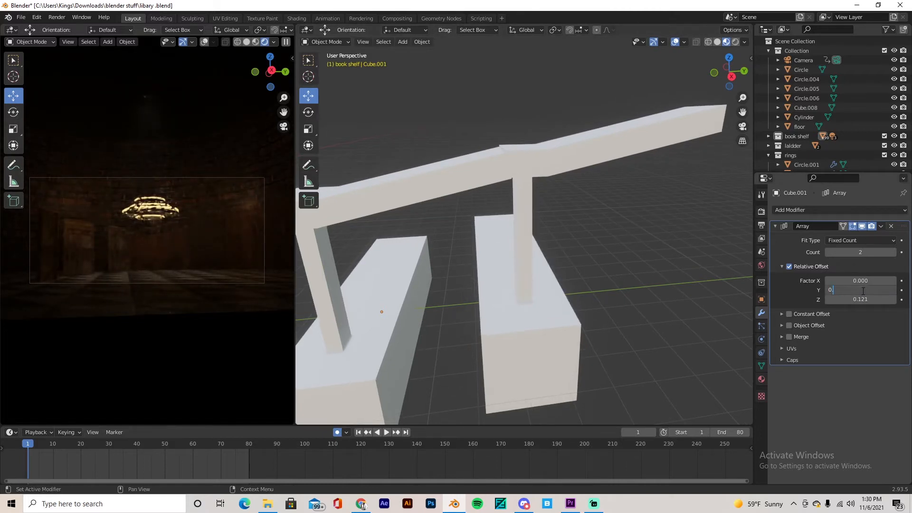
pyautogui.write('0.861')
pyautogui.press('Return')
# Extrude the side face of the base block about 2.4 m toward the neighbouring copy to widen the step.
pyautogui.moveTo(739, 276); pyautogui.dragTo(591, 250, button='middle')
pyautogui.scroll(-3, 579, 249)
pyautogui.click(459, 270)
pyautogui.press('Tab')
pyautogui.moveTo(459, 270)
pyautogui.mouseDown(button='middle')
pyautogui.moveTo(445, 267)
pyautogui.moveTo(456, 268)
pyautogui.mouseUp(button='middle')
pyautogui.click(447, 268)
pyautogui.press('e')
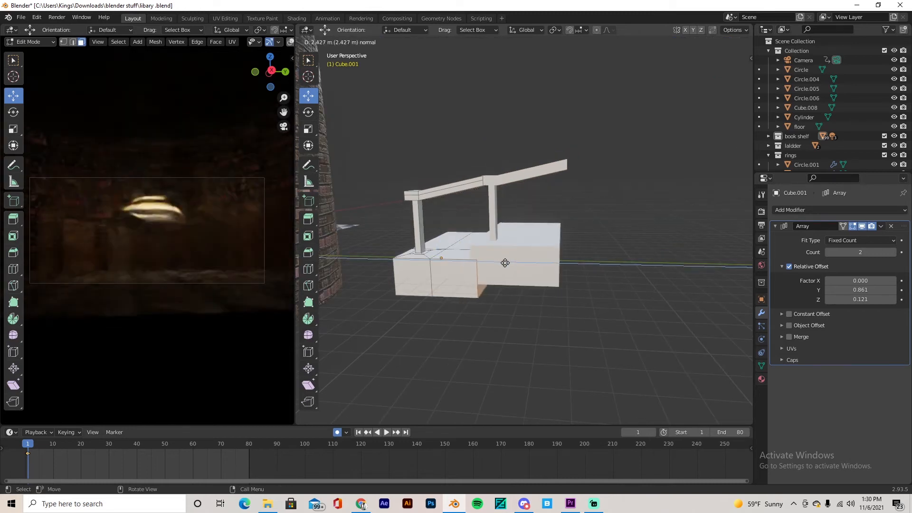
pyautogui.click(505, 262)
pyautogui.moveTo(505, 263); pyautogui.dragTo(523, 266, button='middle')
pyautogui.press('Tab')
# Raise the array count to 10 to form a full staircase with a handrail.
pyautogui.scroll(-3, 523, 266)
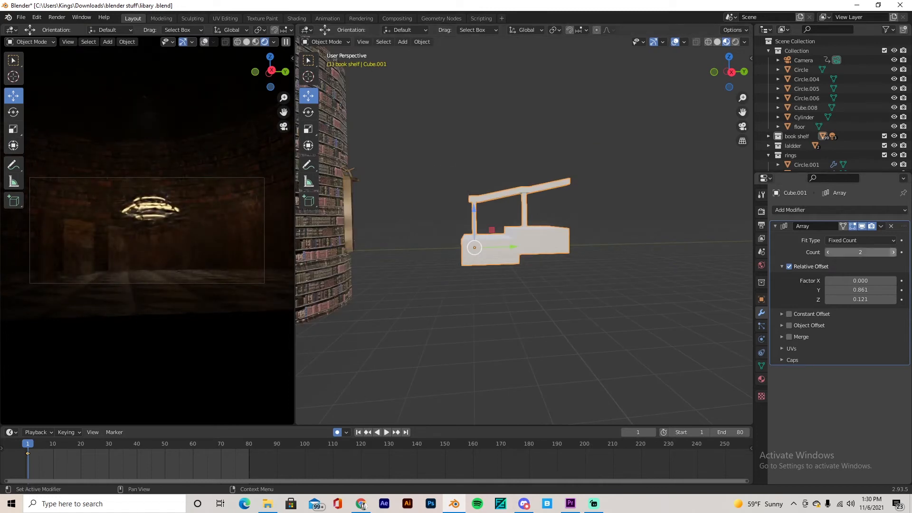
pyautogui.tripleClick(896, 253)
pyautogui.tripleClick(896, 253)
pyautogui.doubleClick(895, 253)
pyautogui.scroll(-4, 654, 270)
pyautogui.moveTo(655, 237)
pyautogui.mouseDown(button='middle')
pyautogui.moveTo(660, 261)
pyautogui.moveTo(570, 218)
pyautogui.moveTo(571, 227)
pyautogui.moveTo(657, 229)
pyautogui.mouseUp(button='middle')
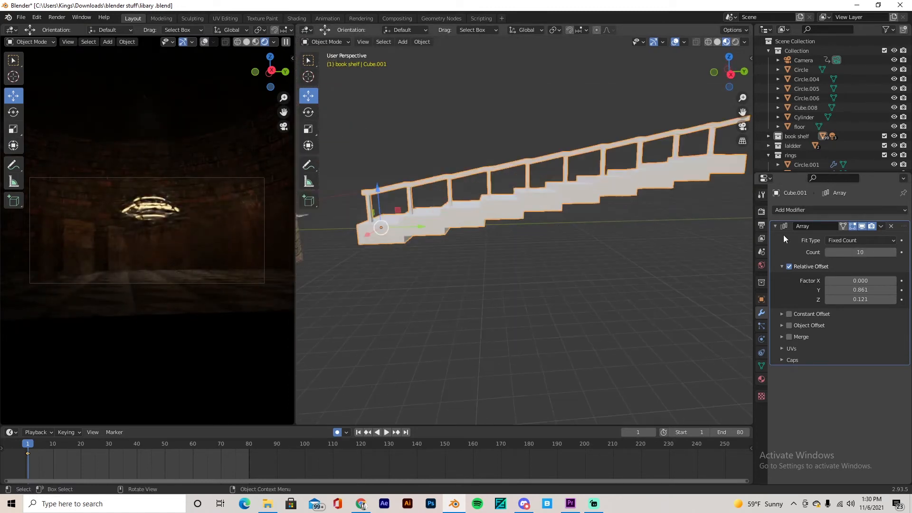
# Add a Simple Deform modifier to the staircase and set it to Bend.
pyautogui.click(783, 210)
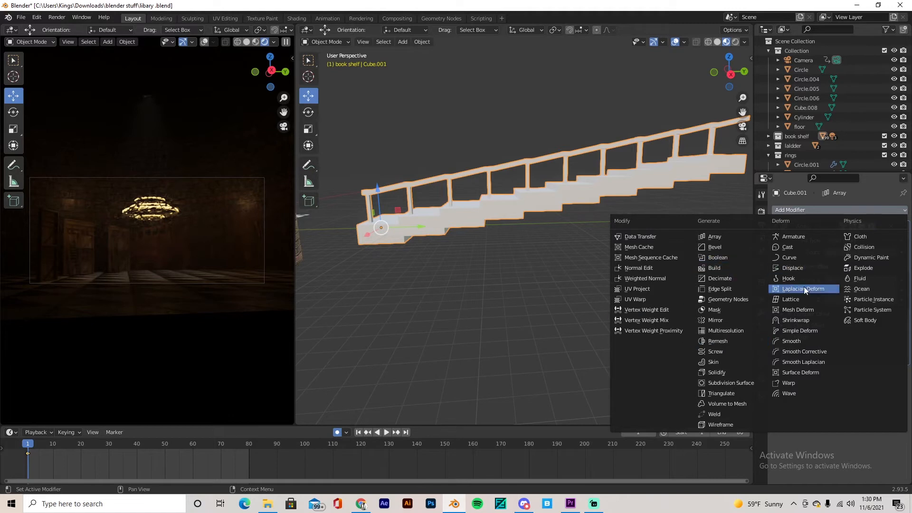
pyautogui.click(802, 329)
pyautogui.moveTo(632, 261); pyautogui.dragTo(790, 361, button='middle')
pyautogui.click(822, 387)
pyautogui.moveTo(592, 270); pyautogui.dragTo(572, 252, button='middle')
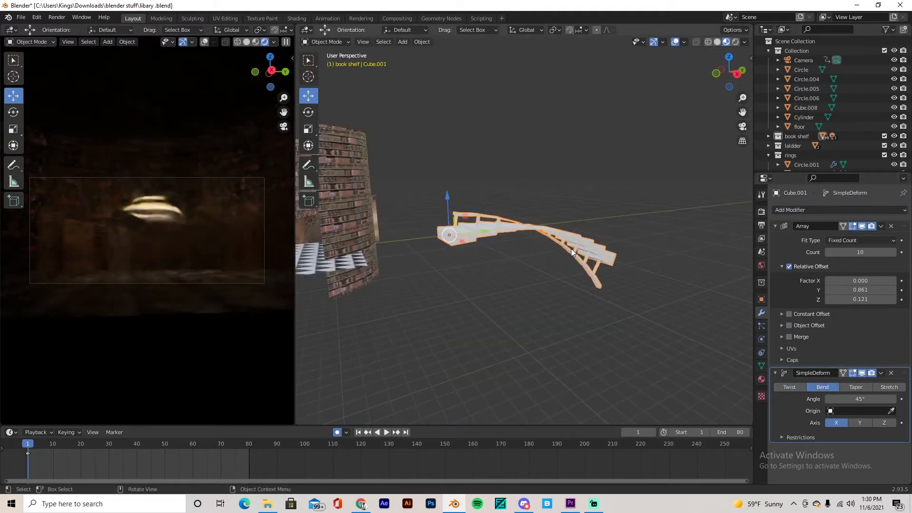
# Set the bend's axis to Y and adjust its angle to about 7.3°.
pyautogui.click(860, 423)
pyautogui.moveTo(721, 319); pyautogui.dragTo(608, 260, button='middle')
pyautogui.moveTo(868, 399)
pyautogui.mouseDown()
pyautogui.moveTo(850, 399)
pyautogui.moveTo(869, 398)
pyautogui.mouseUp()
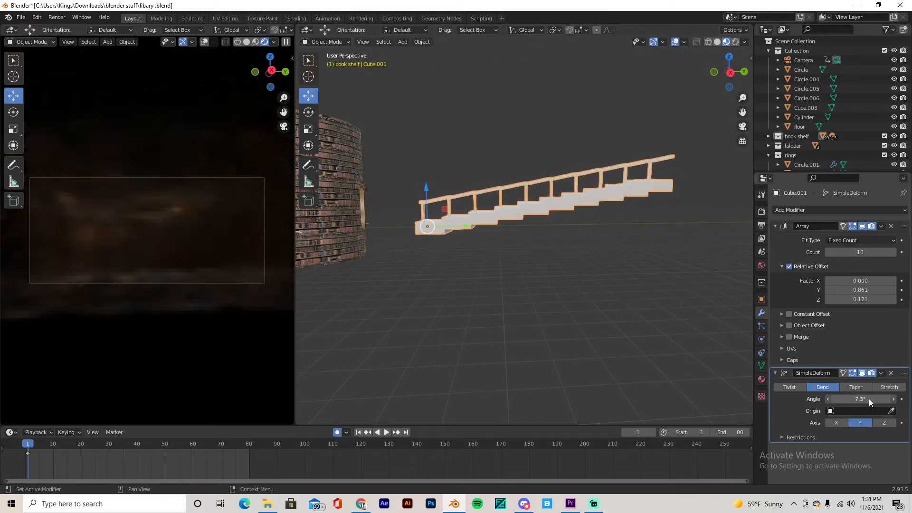
# Switch the Simple Deform to Twist with an angle of -25.9° about the Z axis.
pyautogui.click(799, 389)
pyautogui.moveTo(871, 400); pyautogui.dragTo(848, 400)
pyautogui.click(887, 423)
pyautogui.moveTo(720, 270); pyautogui.dragTo(654, 268, button='middle')
pyautogui.scroll(-3, 607, 239)
pyautogui.keyDown('shift'); pyautogui.moveTo(335, 208); pyautogui.dragTo(372, 229, button='middle'); pyautogui.keyUp('shift')
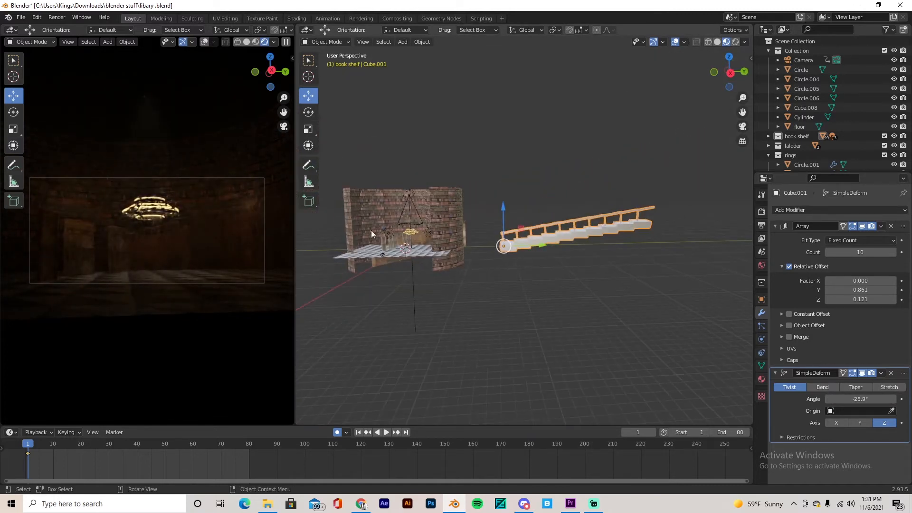
# Delete the demonstration staircase.
pyautogui.press('x')
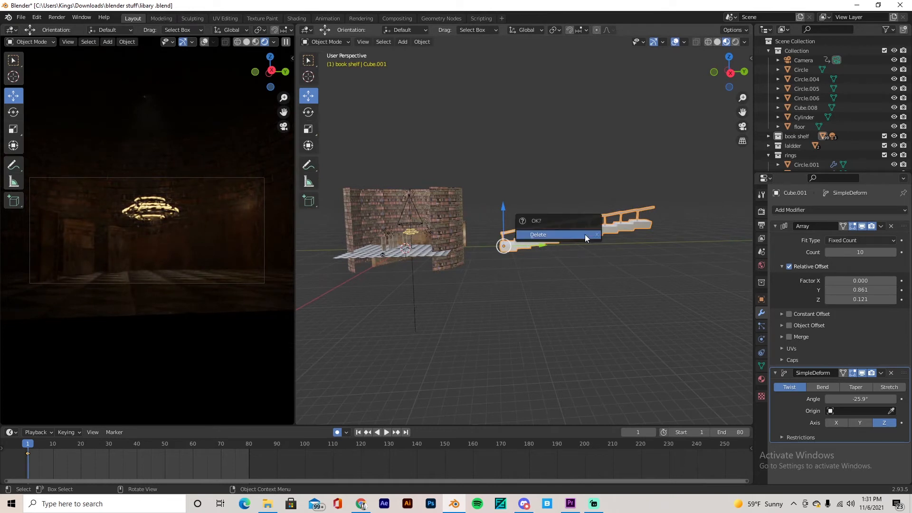
pyautogui.click(586, 235)
pyautogui.scroll(4, 499, 245)
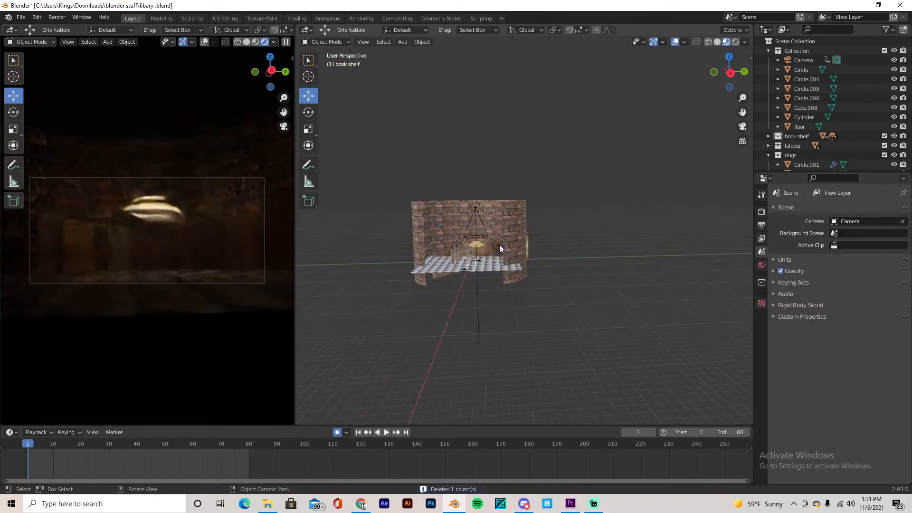
# Examine the library interior with its curved book wall, chandelier, shelves, ladders and wooden structure from close up and from outside.
pyautogui.keyDown('shift'); pyautogui.moveTo(588, 241); pyautogui.dragTo(563, 224, button='middle'); pyautogui.keyUp('shift')
pyautogui.scroll(4, 602, 225)
pyautogui.scroll(3, 570, 209)
pyautogui.keyDown('shift'); pyautogui.moveTo(576, 192); pyautogui.dragTo(578, 227, button='middle'); pyautogui.keyUp('shift')
pyautogui.scroll(4, 572, 232)
pyautogui.click(571, 220)
pyautogui.scroll(-6, 571, 223)
pyautogui.scroll(-10, 584, 237)
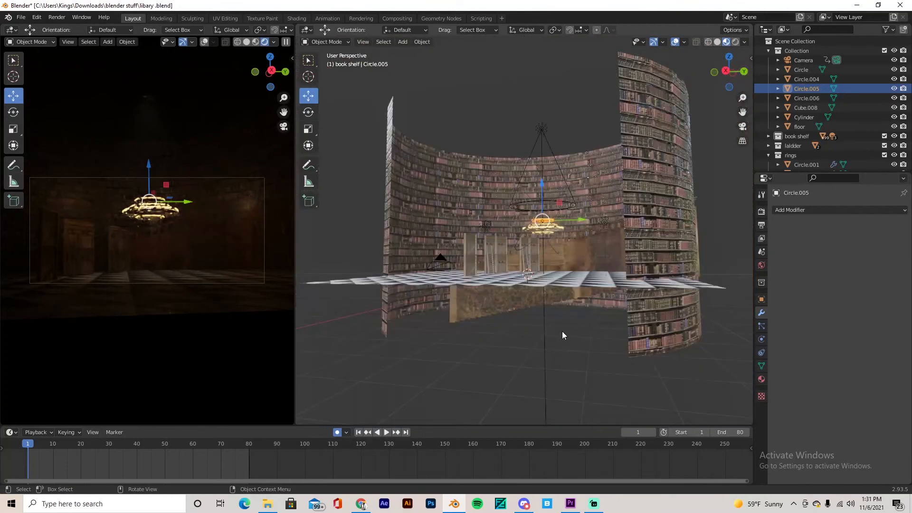
pyautogui.click(563, 328)
pyautogui.scroll(-6, 680, 241)
pyautogui.scroll(10, 594, 239)
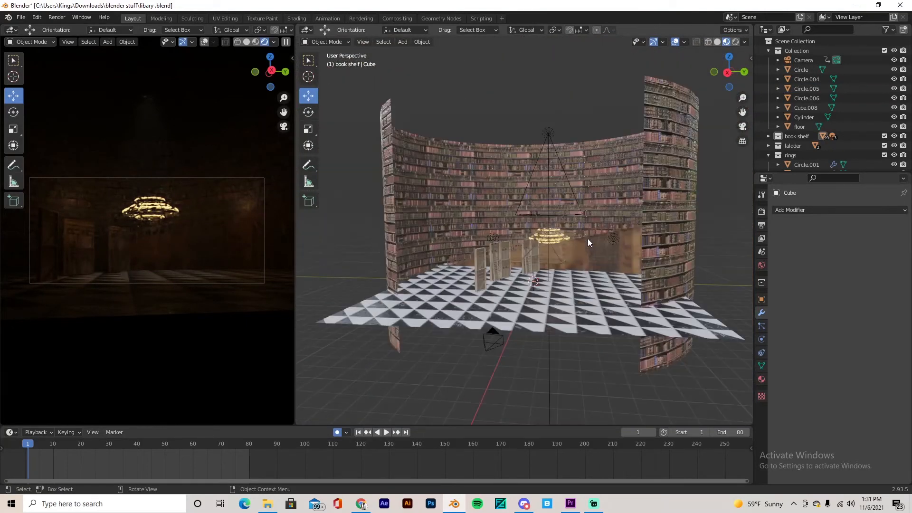
pyautogui.scroll(4, 562, 269)
pyautogui.scroll(4, 411, 229)
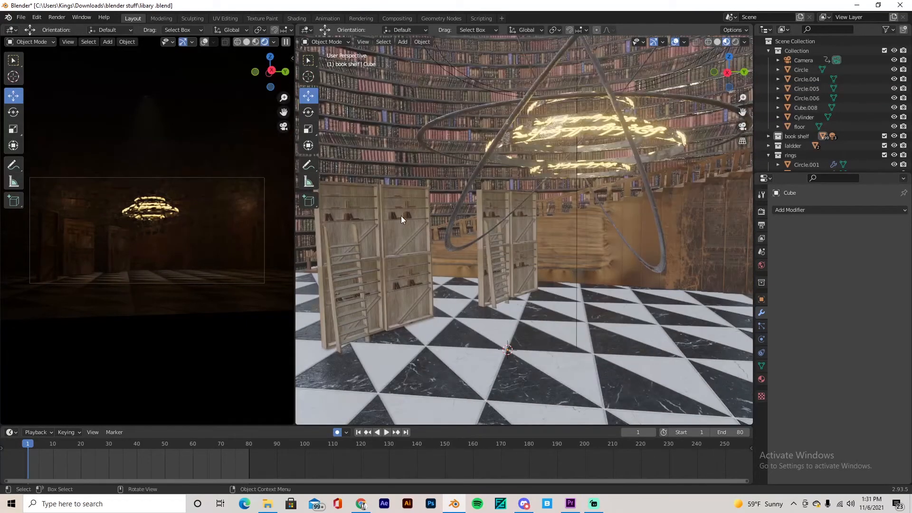
pyautogui.scroll(3, 403, 216)
pyautogui.scroll(-10, 495, 229)
pyautogui.moveTo(539, 223); pyautogui.dragTo(673, 222, button='middle')
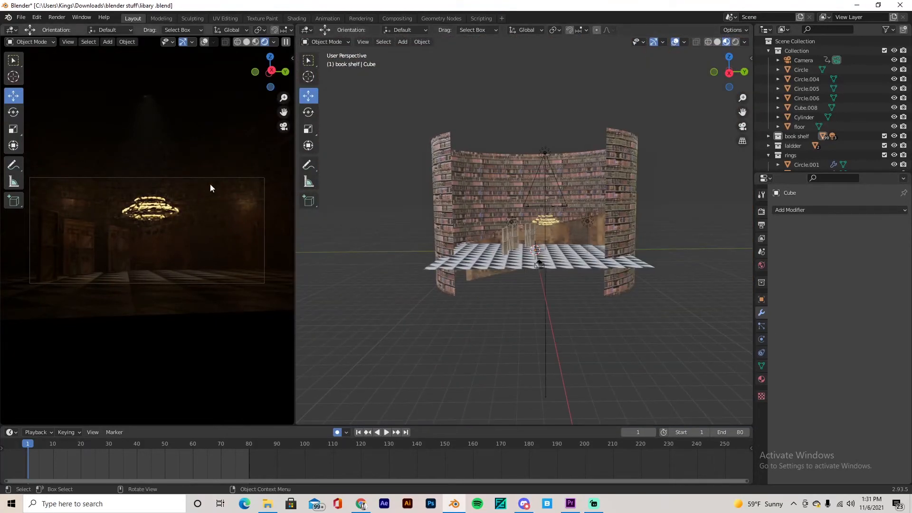
# Select the large cube that encloses the library scene.
pyautogui.click(204, 42)
pyautogui.click(204, 42)
pyautogui.click(495, 319)
pyautogui.scroll(2, 570, 304)
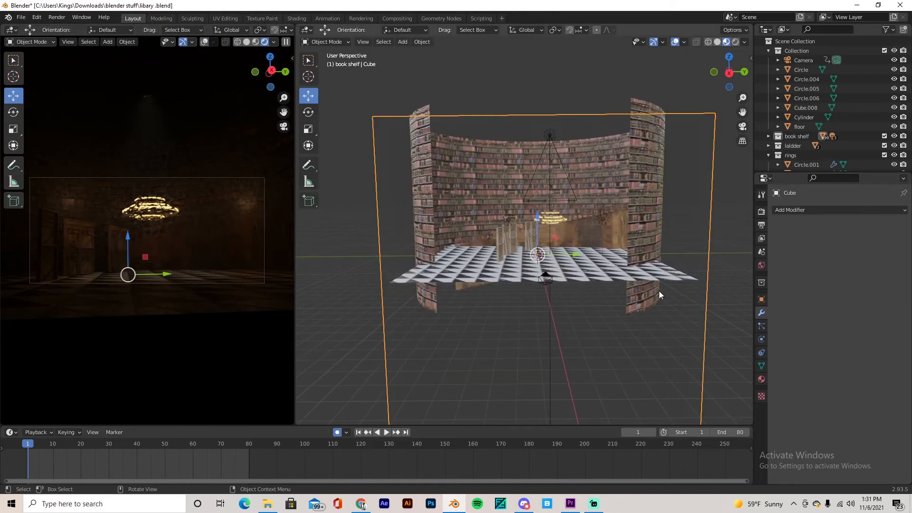
# Examine the library's wooden shelves, curved book wall and checkered floor from close up and from outside, selecting one wooden shelf unit.
pyautogui.click(726, 292)
pyautogui.scroll(5, 712, 291)
pyautogui.scroll(4, 629, 265)
pyautogui.keyDown('shift'); pyautogui.moveTo(685, 278); pyautogui.dragTo(600, 266, button='middle'); pyautogui.keyUp('shift')
pyautogui.scroll(3, 554, 283)
pyautogui.moveTo(486, 256); pyautogui.dragTo(502, 262, button='middle')
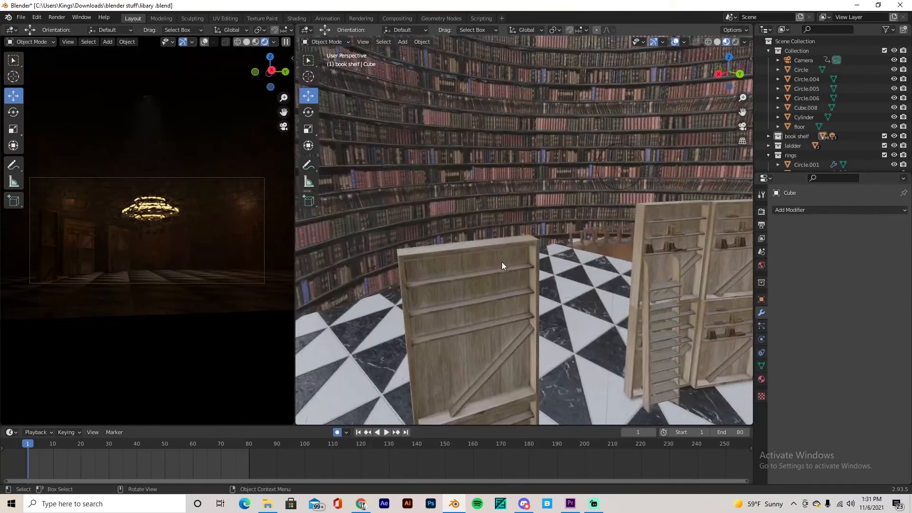
pyautogui.click(480, 273)
pyautogui.scroll(-10, 488, 264)
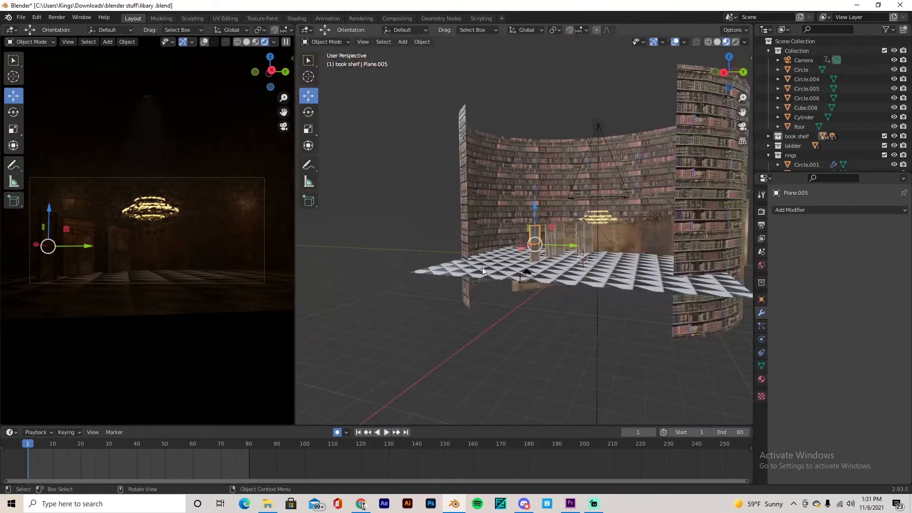
pyautogui.scroll(10, 426, 265)
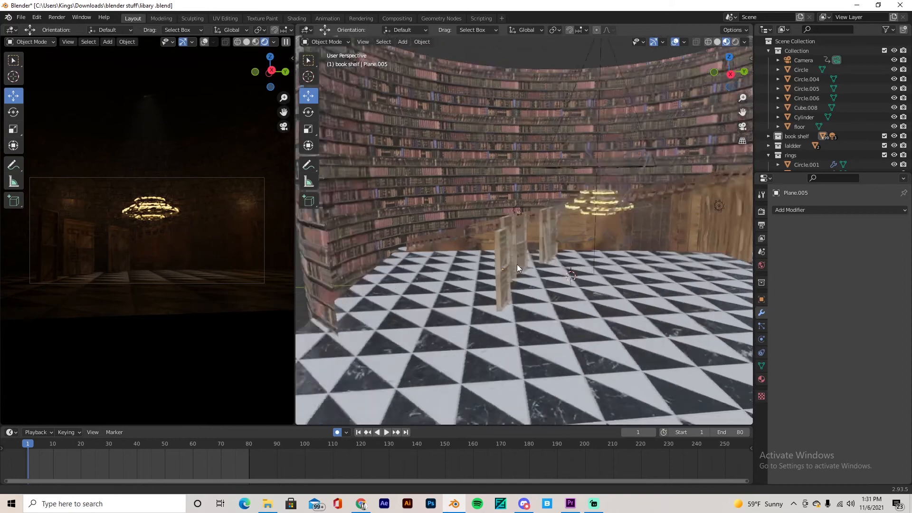
pyautogui.scroll(-5, 556, 254)
pyautogui.moveTo(558, 250)
pyautogui.keyDown('shift'); pyautogui.mouseDown(button='middle')
pyautogui.moveTo(537, 281)
pyautogui.moveTo(526, 268)
pyautogui.moveTo(568, 255)
pyautogui.moveTo(583, 267)
pyautogui.moveTo(558, 243)
pyautogui.mouseUp(button='middle'); pyautogui.keyUp('shift')
pyautogui.scroll(-5, 568, 256)
pyautogui.scroll(5, 570, 246)
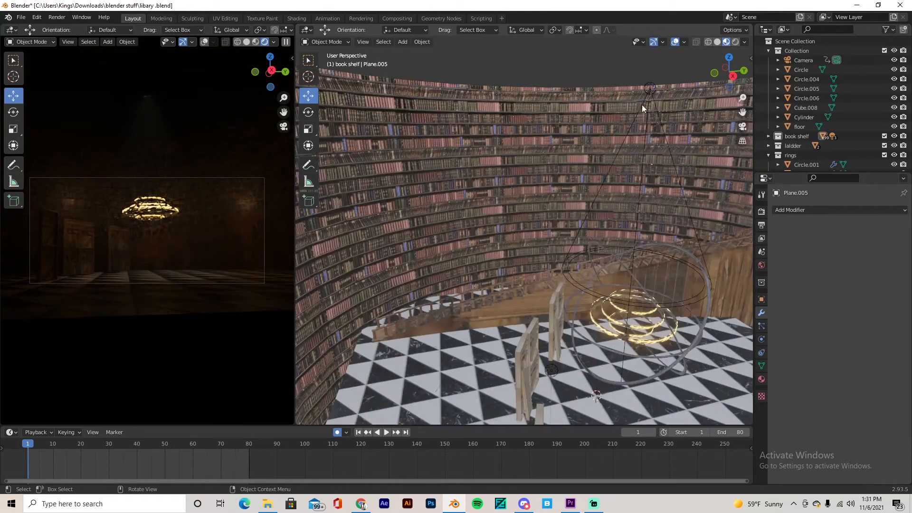
# Select the spot light above the chandelier, and inspect the light settings of the point light beside the wooden wall.
pyautogui.click(651, 89)
pyautogui.moveTo(663, 105); pyautogui.dragTo(526, 270, button='middle')
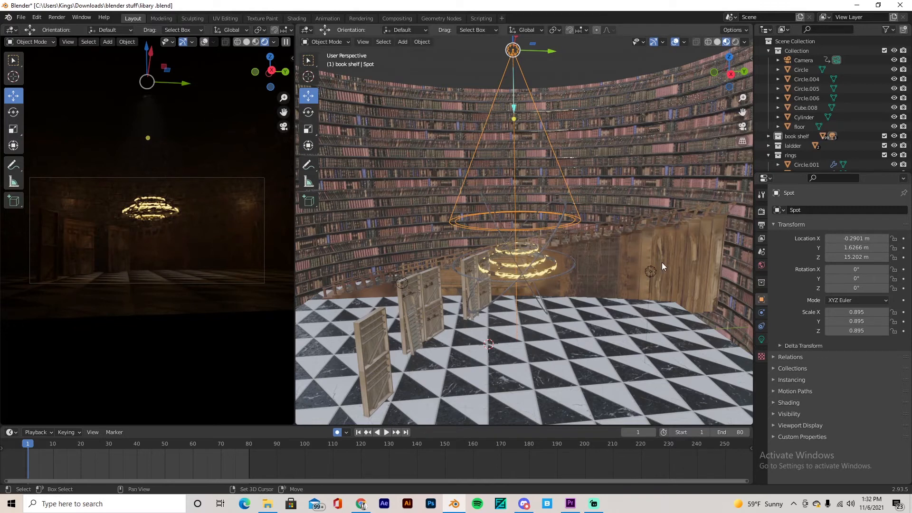
pyautogui.moveTo(663, 262); pyautogui.dragTo(638, 277, button='middle')
pyautogui.click(629, 260)
pyautogui.click(627, 261)
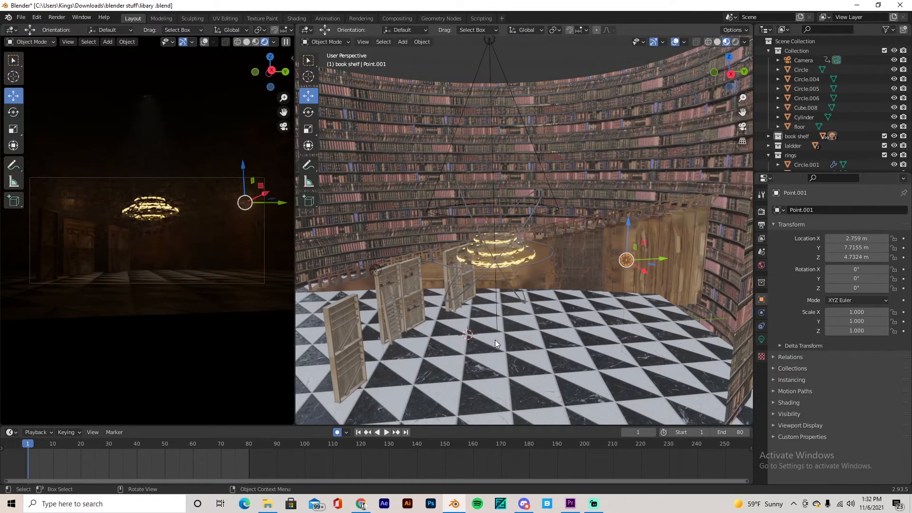
pyautogui.click(762, 339)
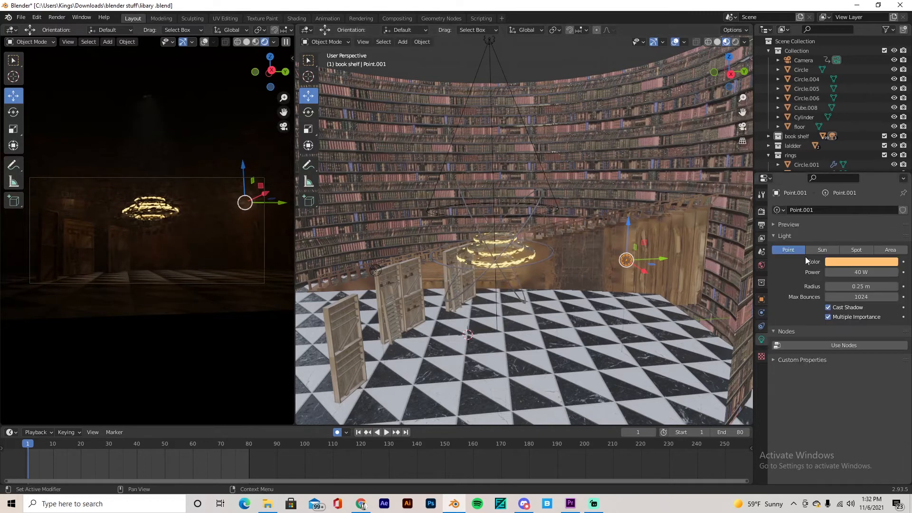
# Check the point light near the wooden shelves and inspect the light settings of the spot light above the chandelier.
pyautogui.keyDown('shift'); pyautogui.moveTo(392, 235); pyautogui.dragTo(455, 224, button='middle'); pyautogui.keyUp('shift')
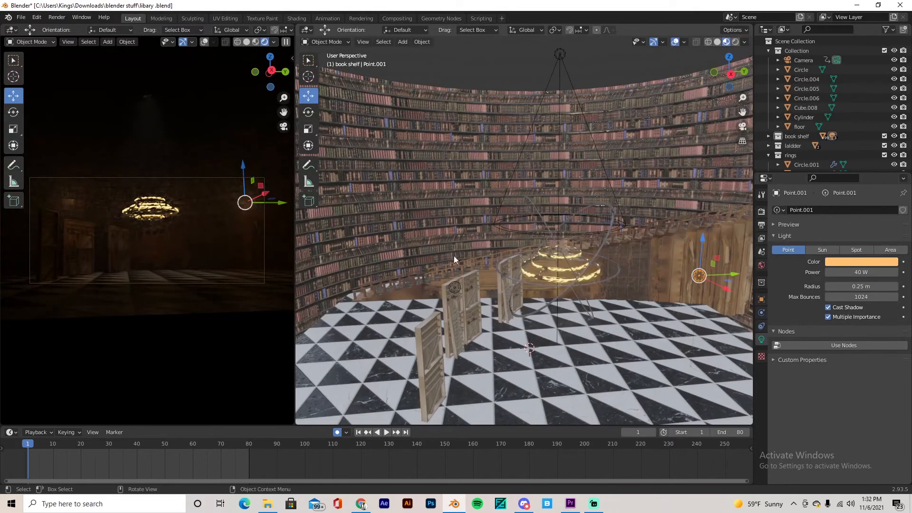
pyautogui.click(454, 287)
pyautogui.moveTo(476, 269); pyautogui.dragTo(601, 348, button='middle')
pyautogui.click(473, 277)
pyautogui.click(610, 272)
pyautogui.click(608, 265)
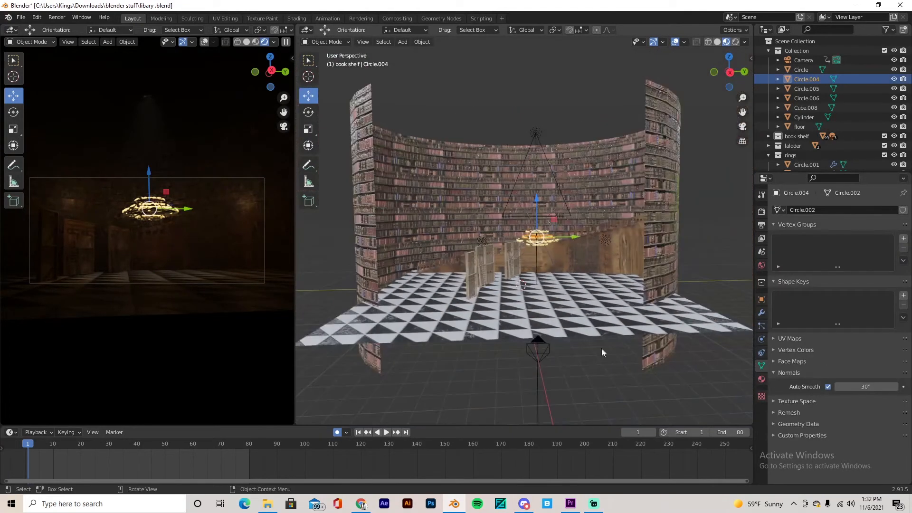
pyautogui.click(534, 134)
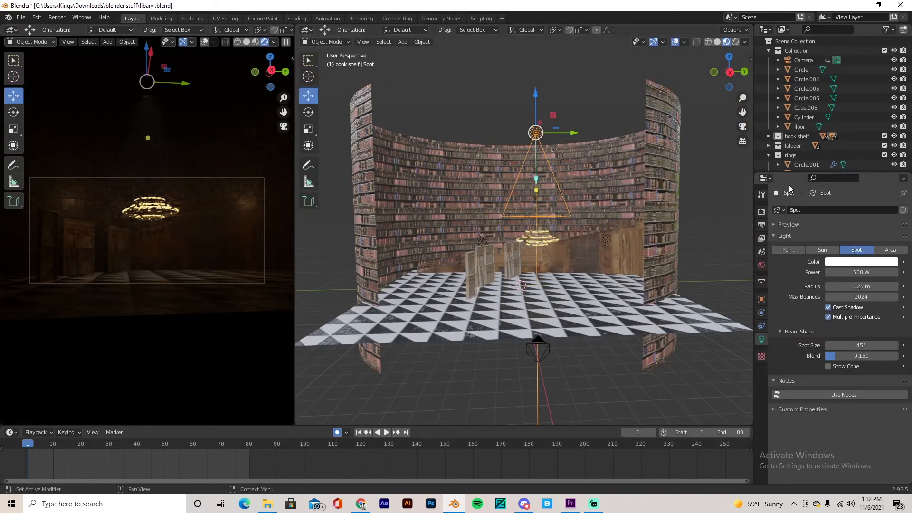
# Select the scene camera and inspect its lens settings, viewing the library from near and far.
pyautogui.click(814, 61)
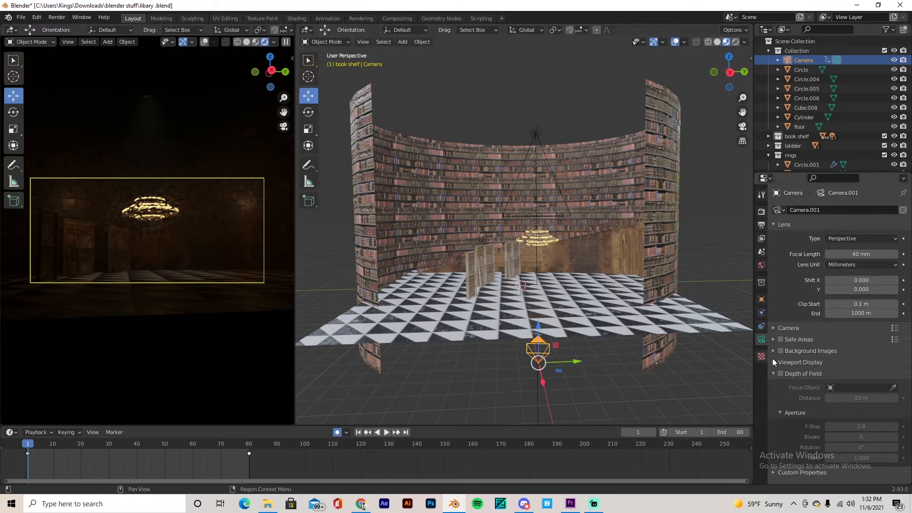
pyautogui.scroll(10, 480, 250)
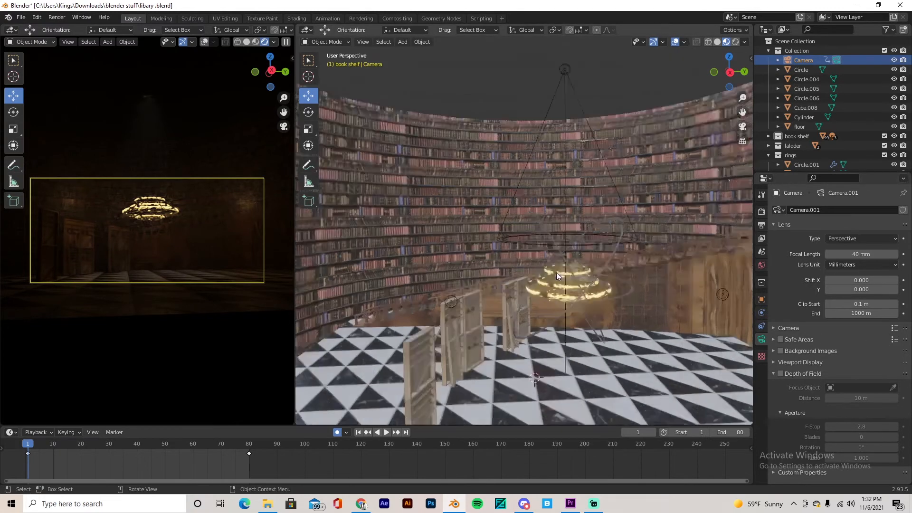
pyautogui.scroll(-10, 512, 252)
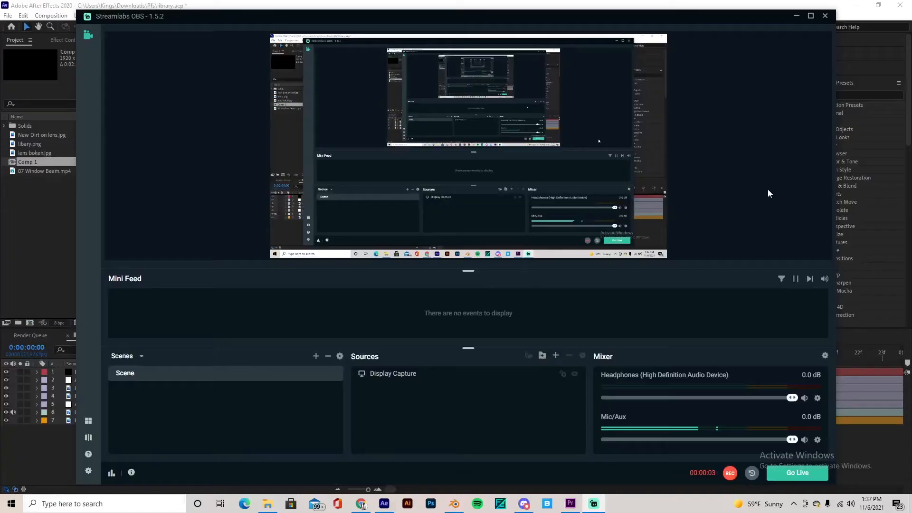
# Switch to After Effects, preview Comp 1 and show the effects applied to Adjustment Layer 1.
pyautogui.click(797, 17)
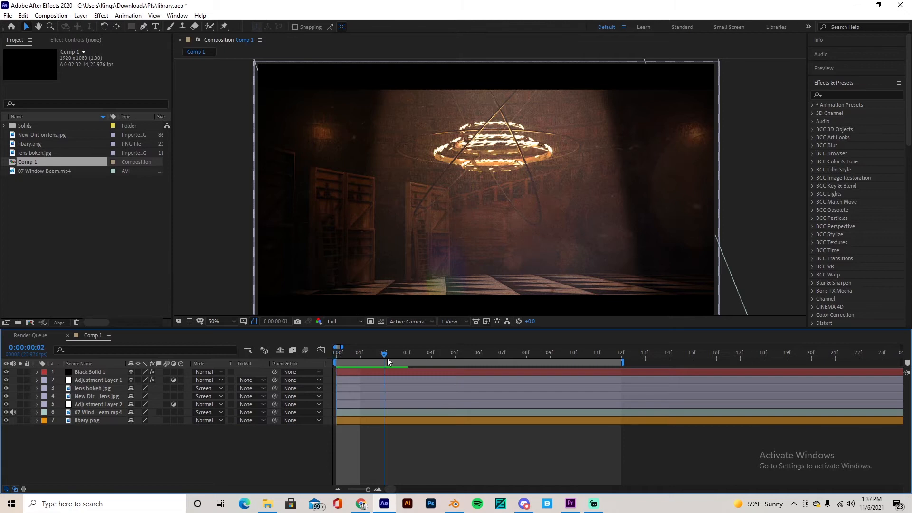
pyautogui.press('space')
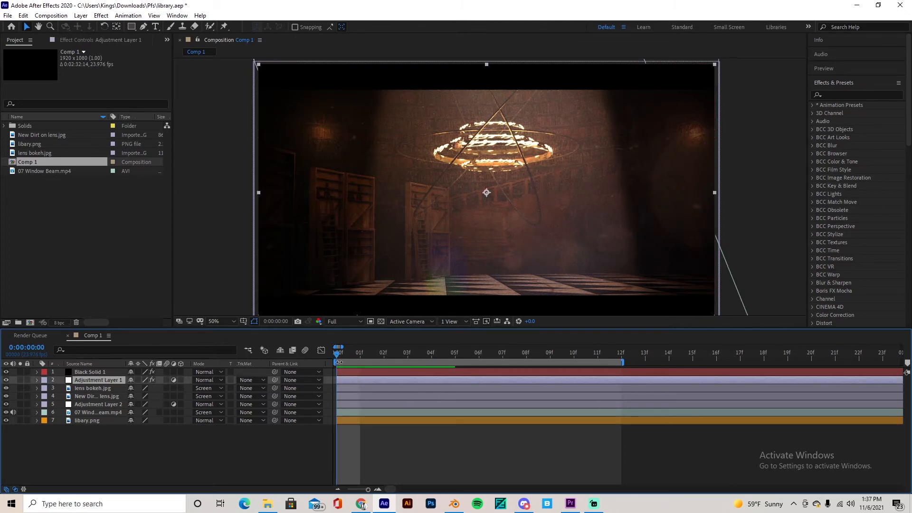
pyautogui.click(110, 41)
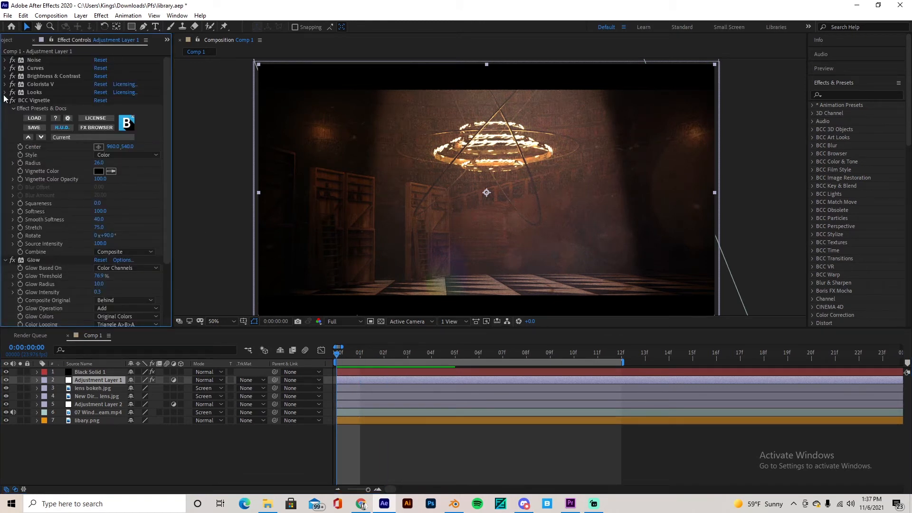
# Expand the Noise, Curves, Brightness & Contrast, Colorista V and Looks effects on Adjustment Layer 1 and look through their settings.
pyautogui.click(5, 60)
pyautogui.click(6, 92)
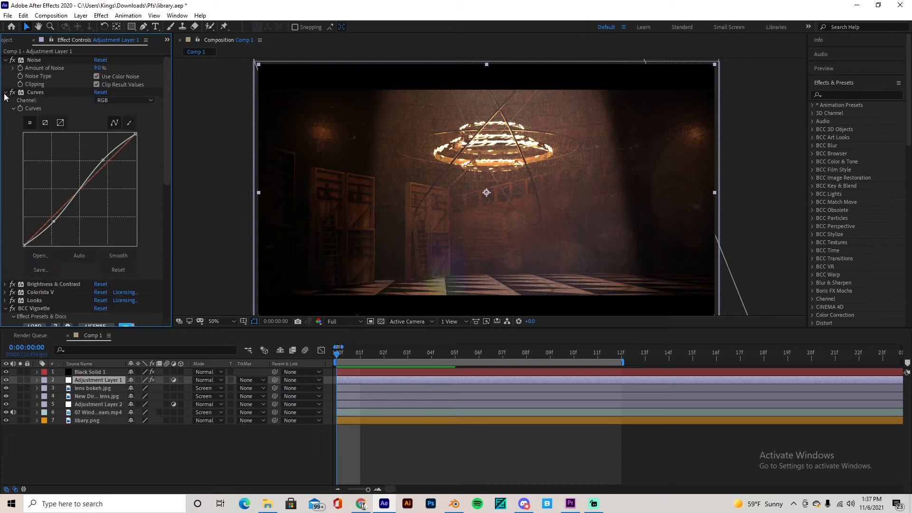
pyautogui.scroll(-1, 6, 137)
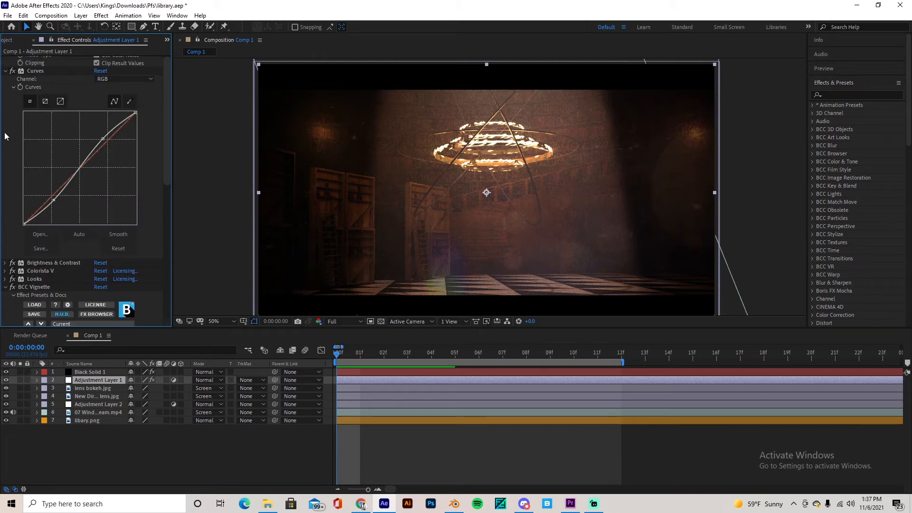
pyautogui.click(6, 262)
pyautogui.click(4, 295)
pyautogui.scroll(-6, 9, 247)
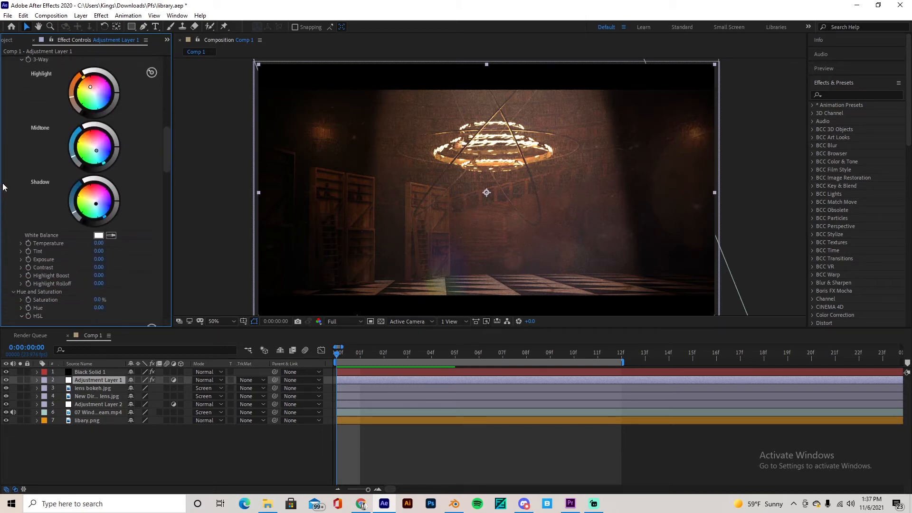
pyautogui.scroll(-10, 10, 226)
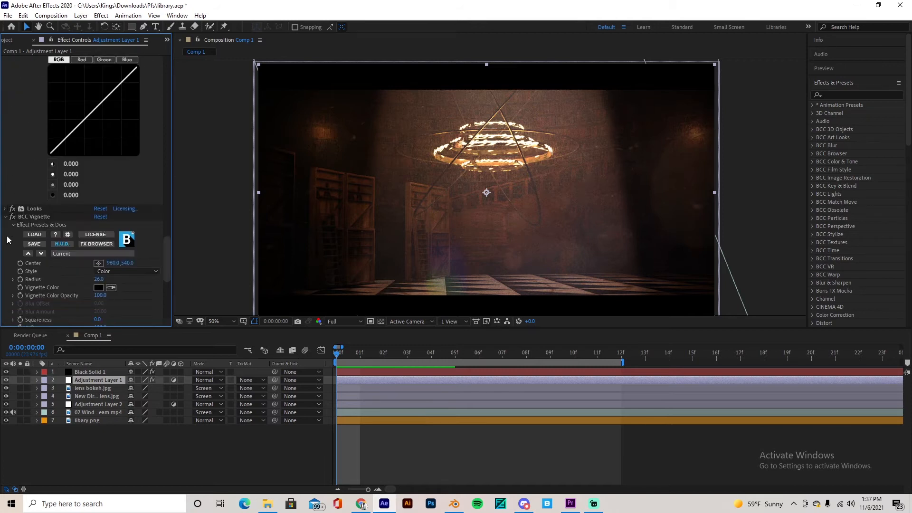
pyautogui.click(6, 209)
pyautogui.scroll(15, 42, 196)
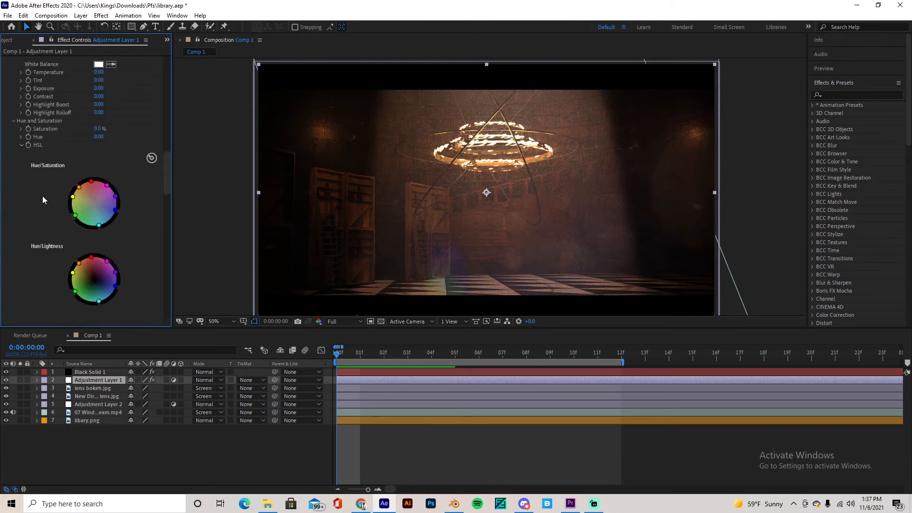
pyautogui.scroll(8, 41, 203)
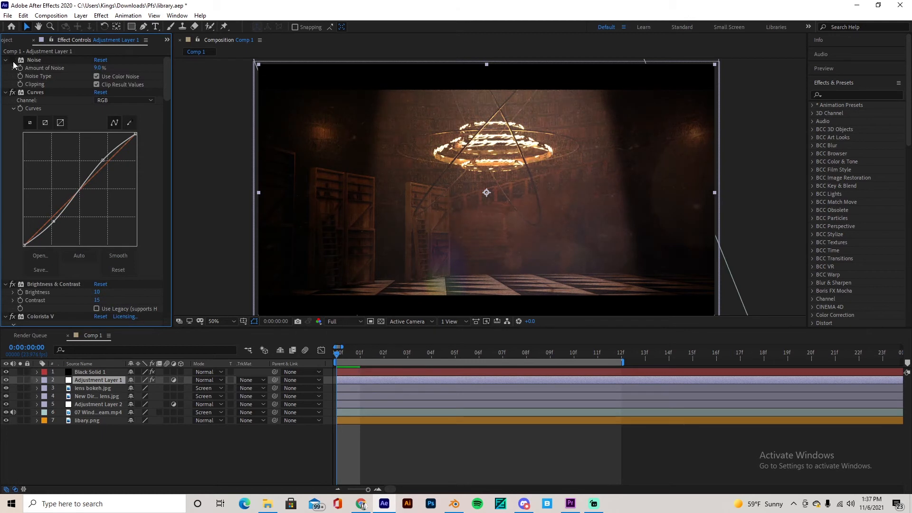
# Hide the lens bokeh, New Dirt on lens, Adjustment Layer 2 and 07 Window Beam layers in Comp 1.
pyautogui.moveTo(8, 388); pyautogui.dragTo(7, 415)
pyautogui.click(6, 412)
pyautogui.click(6, 413)
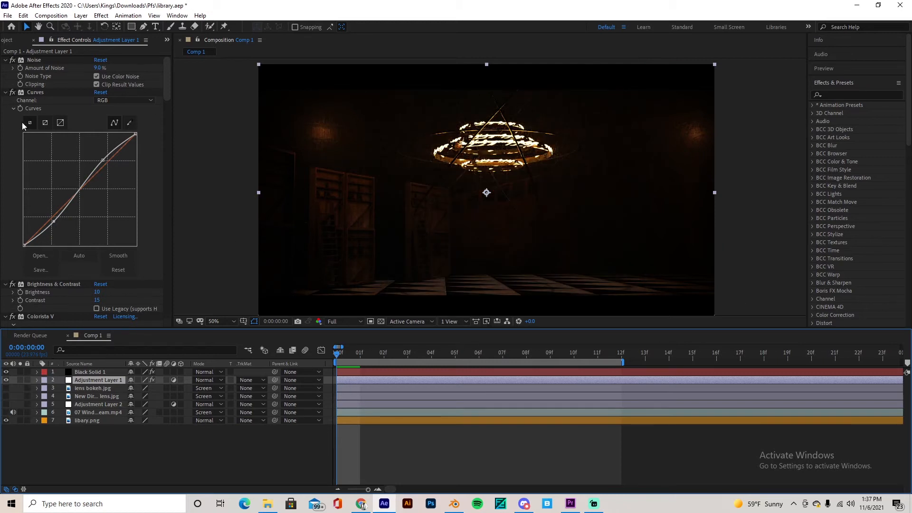
# Compare the image with Adjustment Layer 1's Noise and Curves effects off and on, and review its Brightness & Contrast settings.
pyautogui.click(12, 60)
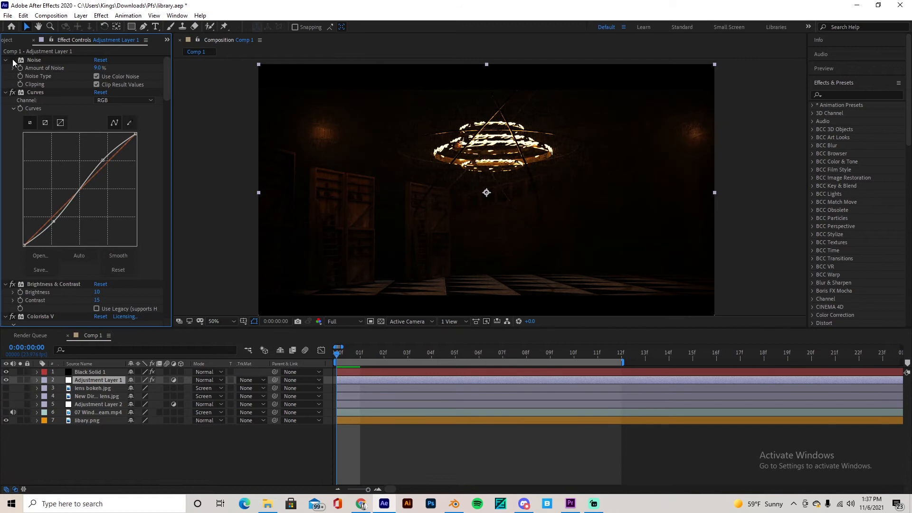
pyautogui.click(12, 93)
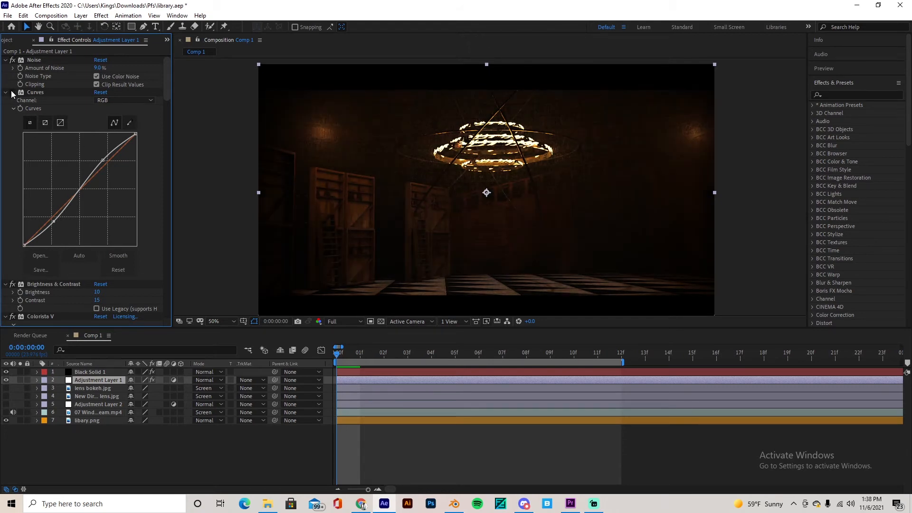
pyautogui.scroll(-5, 11, 93)
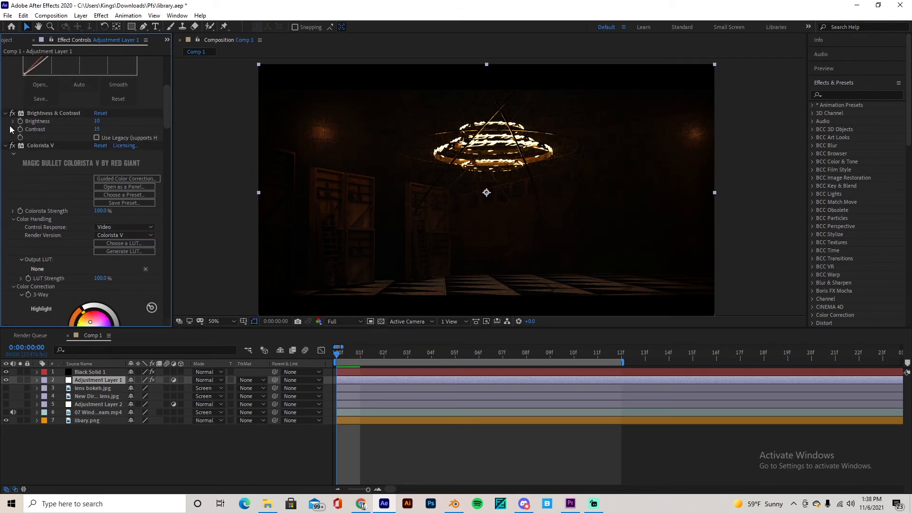
pyautogui.scroll(-1, 10, 134)
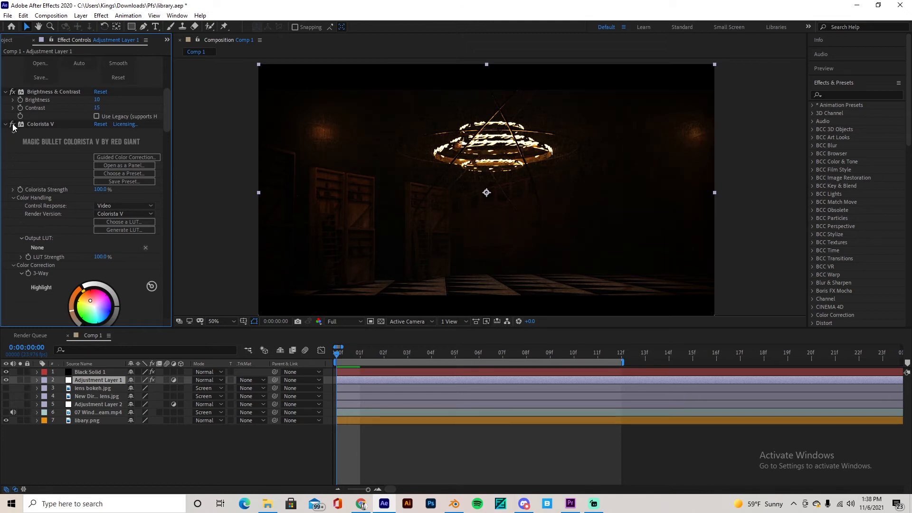
# Review Colorista V's highlight, midtone and shadow colour wheels and its remaining settings on Adjustment Layer 1.
pyautogui.scroll(-4, 80, 218)
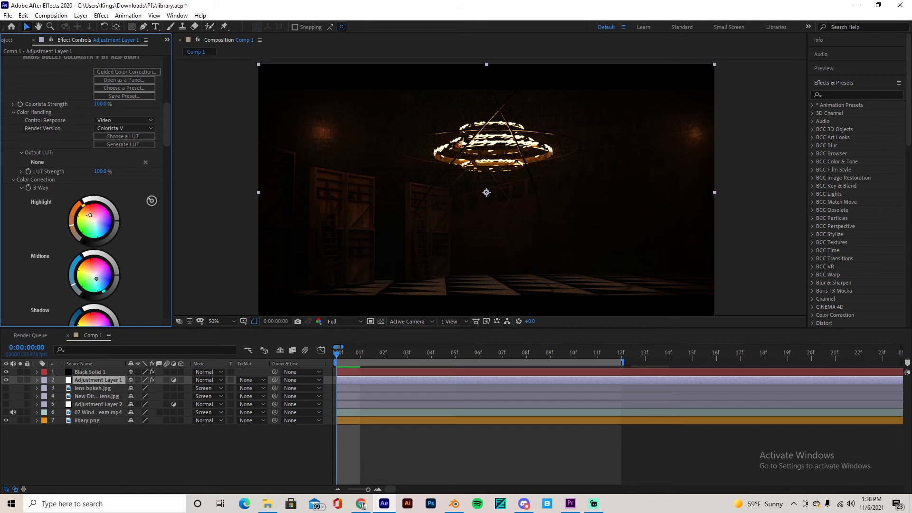
pyautogui.scroll(-3, 95, 221)
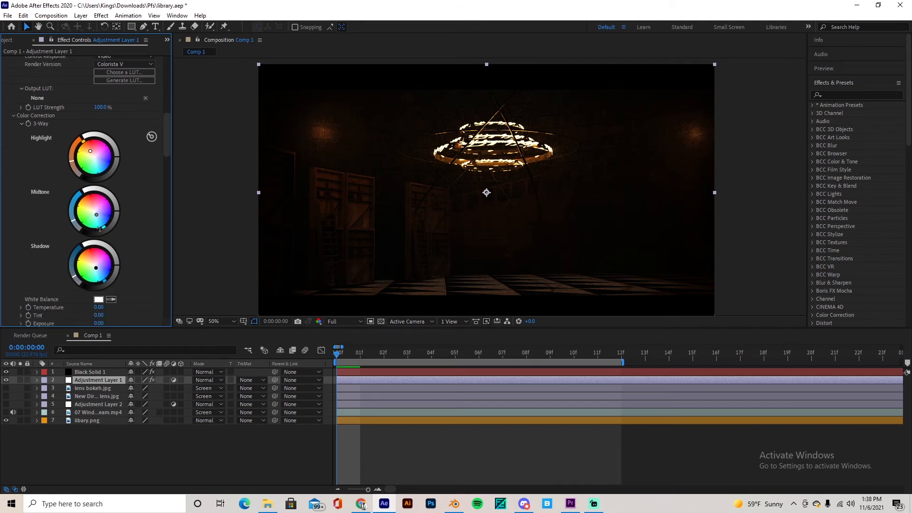
pyautogui.scroll(-2, 99, 270)
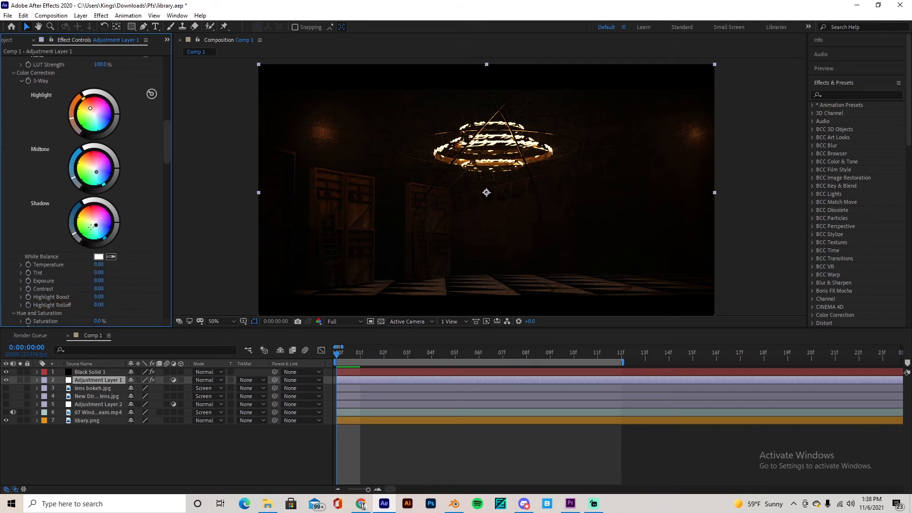
pyautogui.scroll(-20, 91, 227)
pyautogui.scroll(-12, 22, 185)
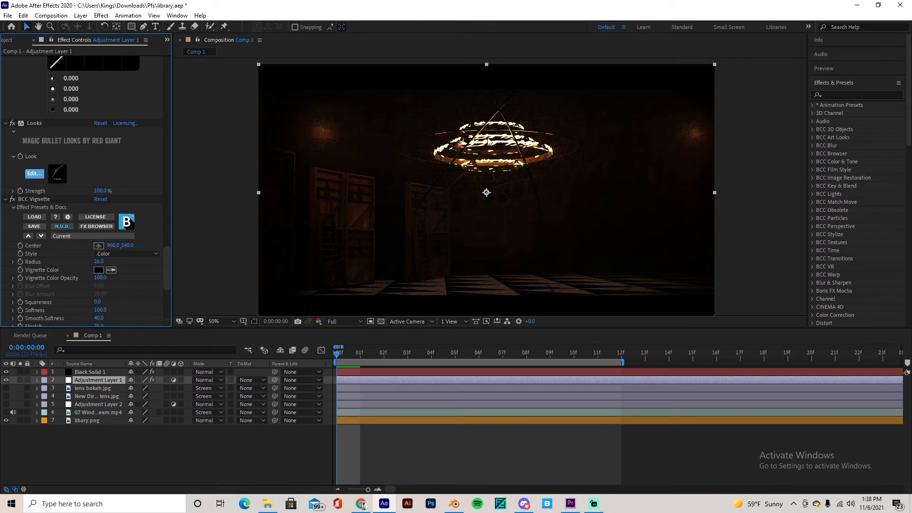
# Compare the image with the Looks and Glow effects off and on, and review the BCC Vignette settings.
pyautogui.click(12, 124)
pyautogui.scroll(-3, 17, 152)
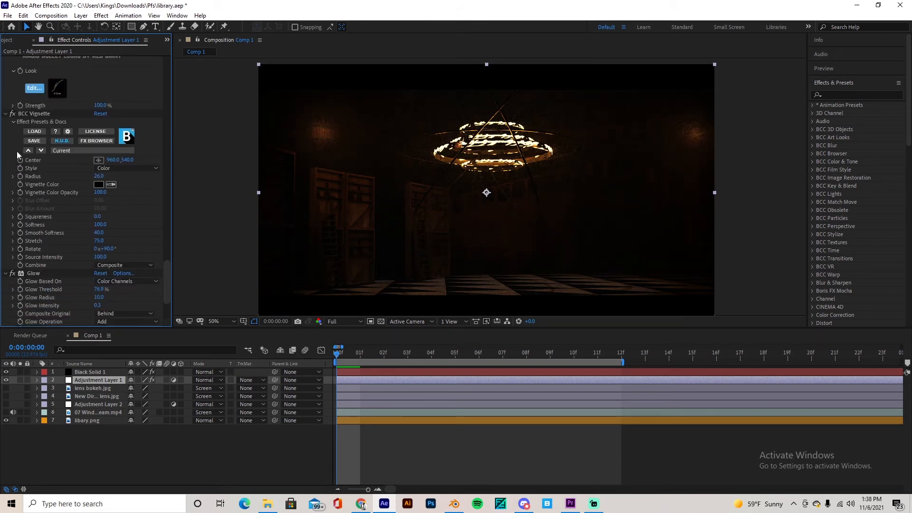
pyautogui.scroll(-1, 17, 152)
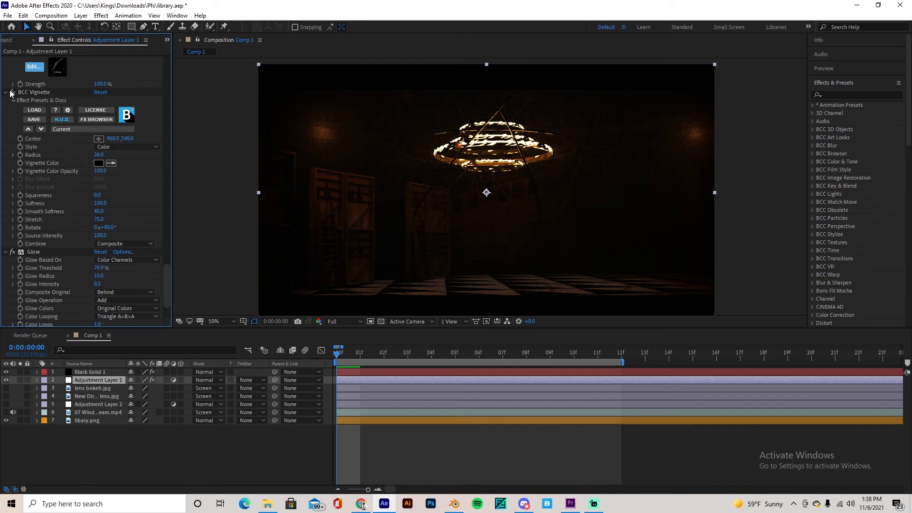
pyautogui.scroll(-3, 16, 194)
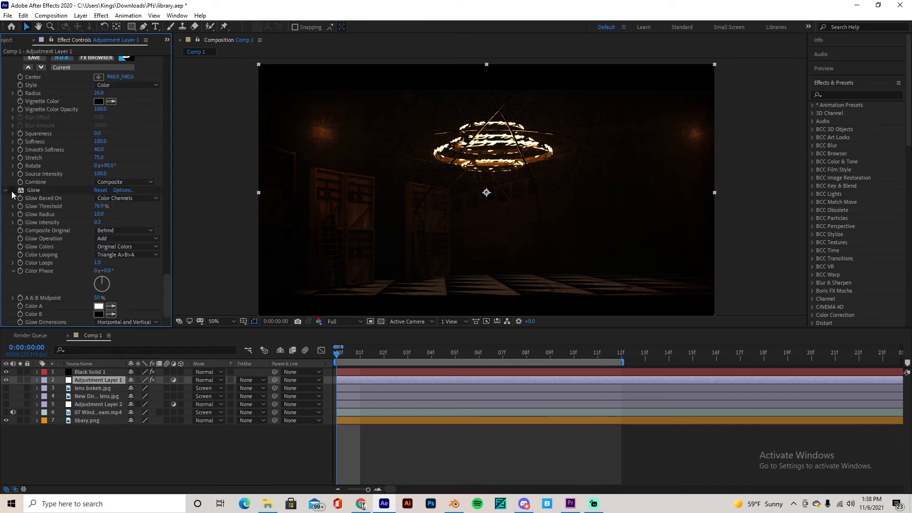
pyautogui.click(12, 191)
pyautogui.click(11, 192)
# Collapse the Glow and BCC Vignette settings on Adjustment Layer 1.
pyautogui.click(5, 190)
pyautogui.scroll(3, 5, 193)
pyautogui.click(6, 227)
pyautogui.scroll(4, 4, 178)
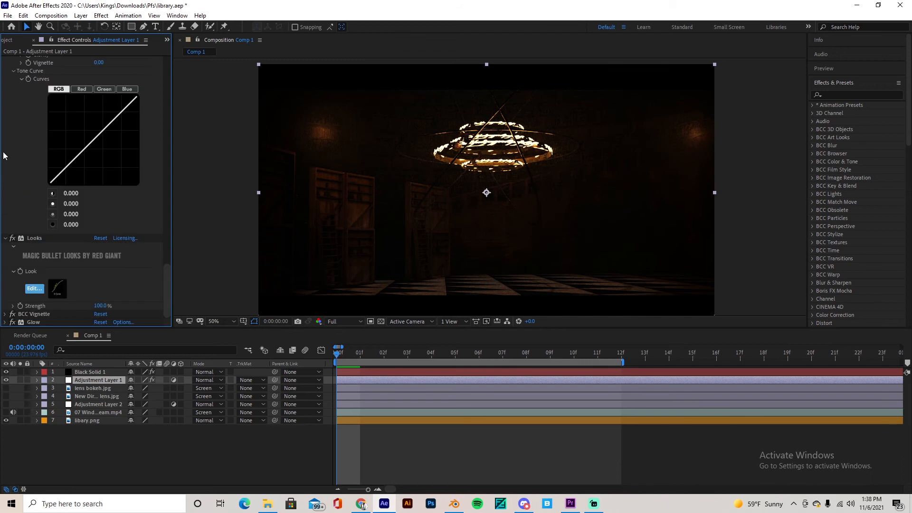
# Collapse the remaining expanded effects on Adjustment Layer 1, from Colorista V and Looks up to Curves and Noise.
pyautogui.scroll(7, 3, 196)
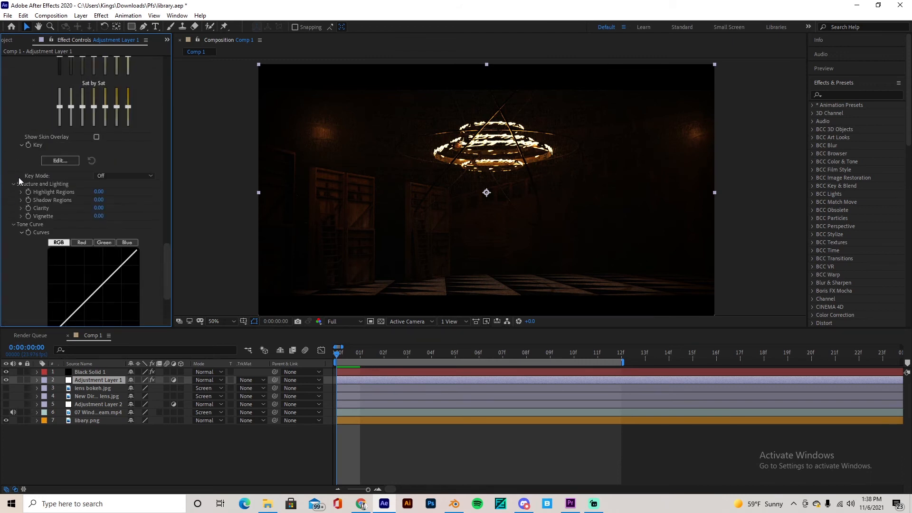
pyautogui.scroll(20, 8, 179)
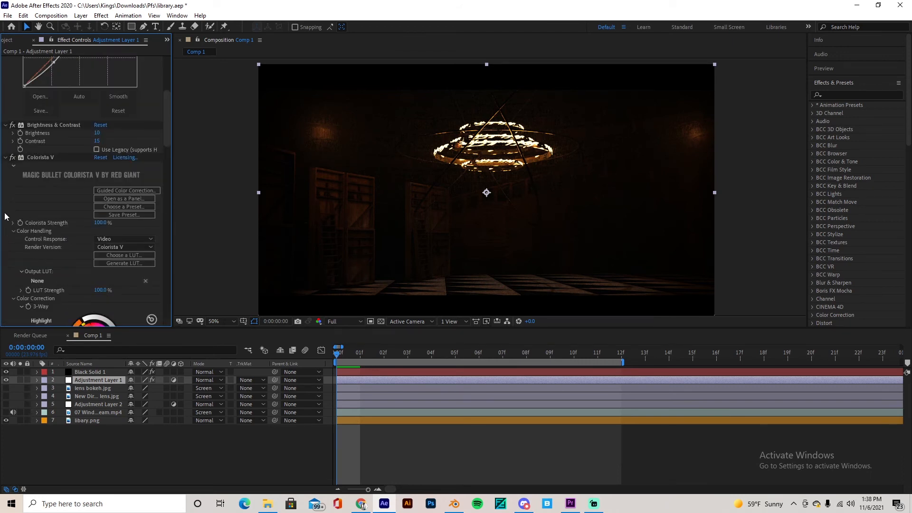
pyautogui.click(5, 158)
pyautogui.click(6, 265)
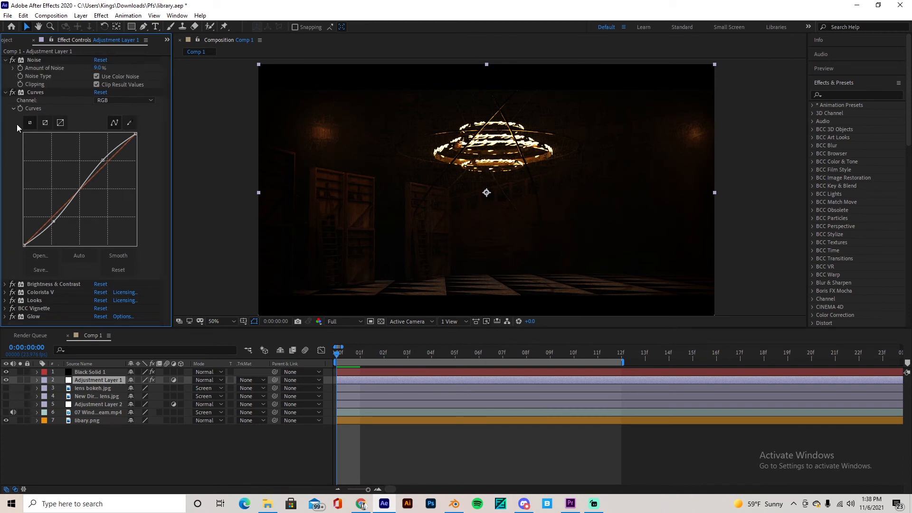
pyautogui.click(5, 93)
pyautogui.click(6, 60)
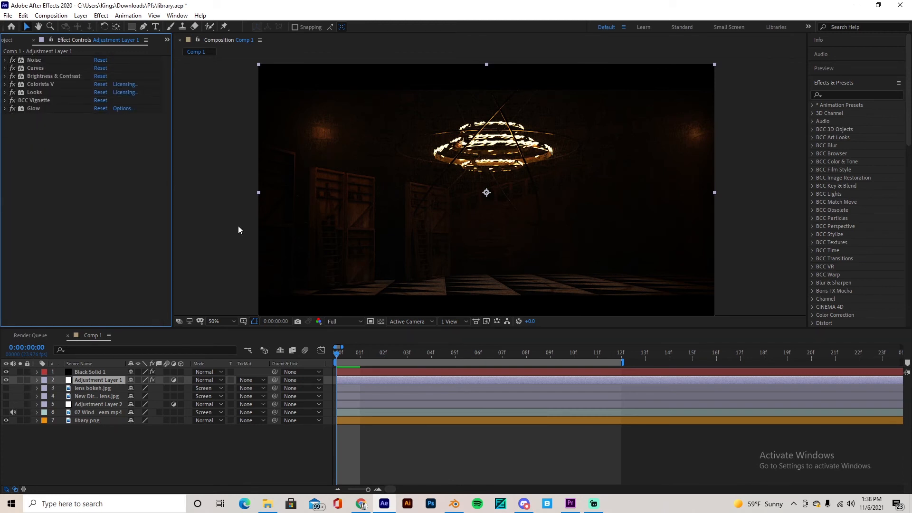
# Make the lens bokeh.jpg layer visible and review its blend mode and opacity.
pyautogui.click(347, 387)
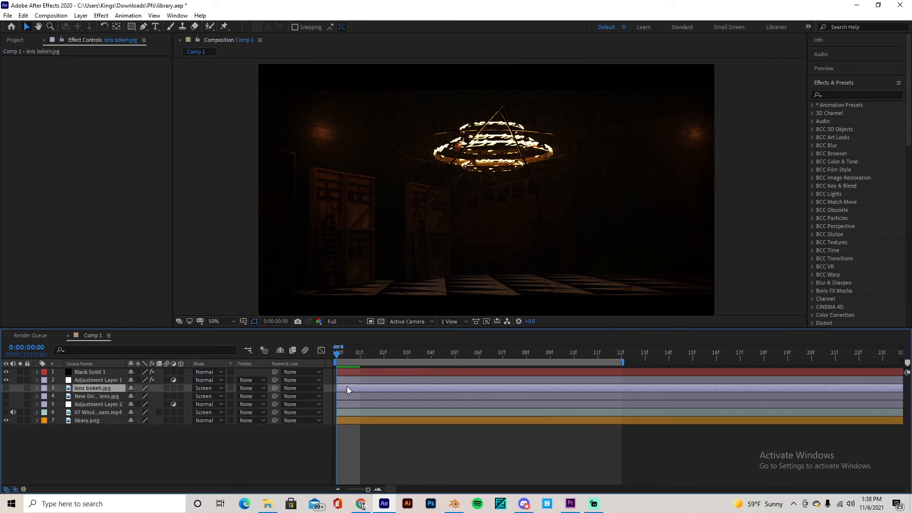
pyautogui.click(6, 389)
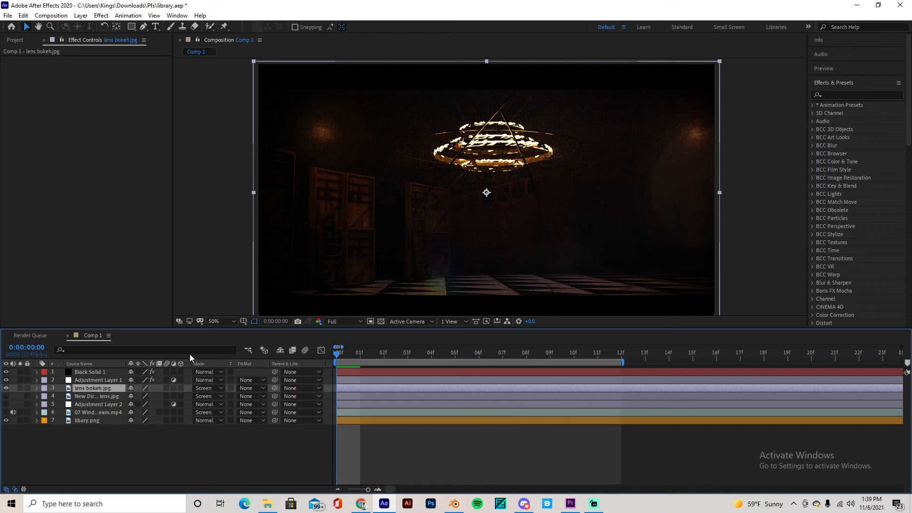
pyautogui.click(208, 391)
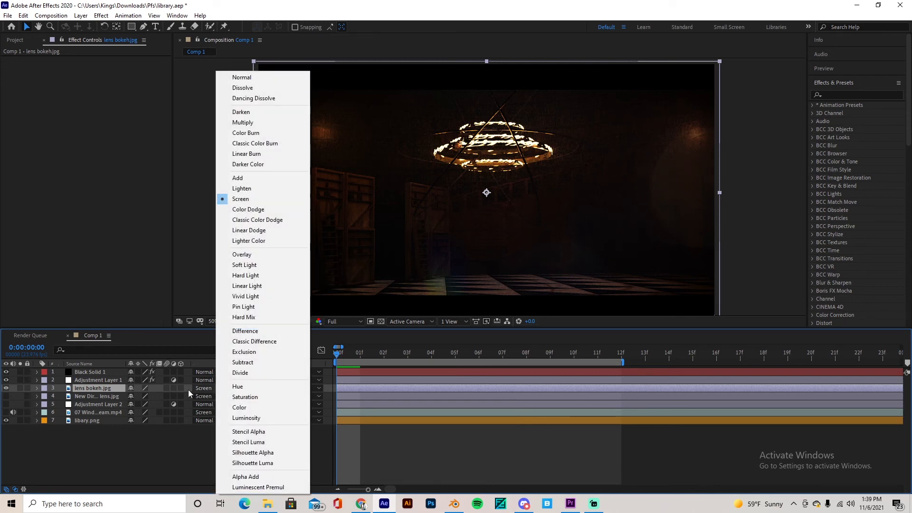
pyautogui.click(188, 389)
pyautogui.click(123, 390)
pyautogui.press('t')
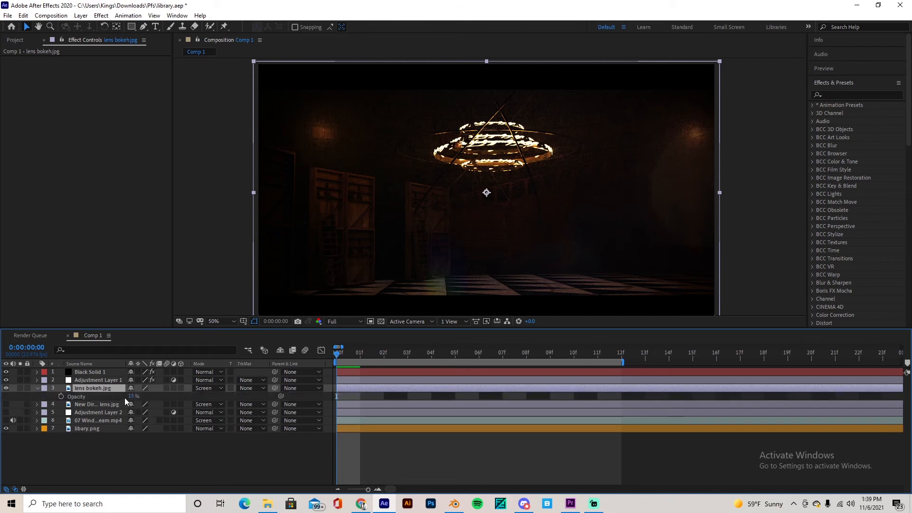
pyautogui.press('t')
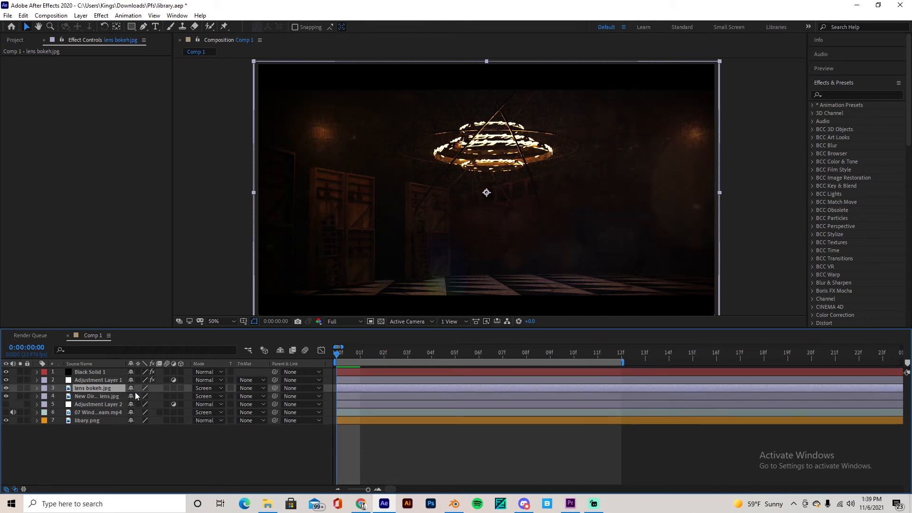
# Review the opacity of the New Dirt on lens.jpg layer.
pyautogui.click(112, 399)
pyautogui.press('t')
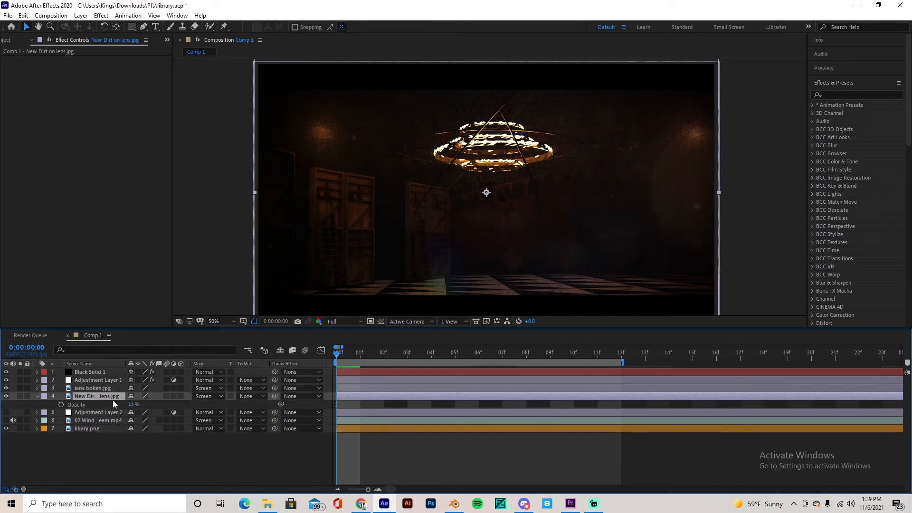
pyautogui.press('t')
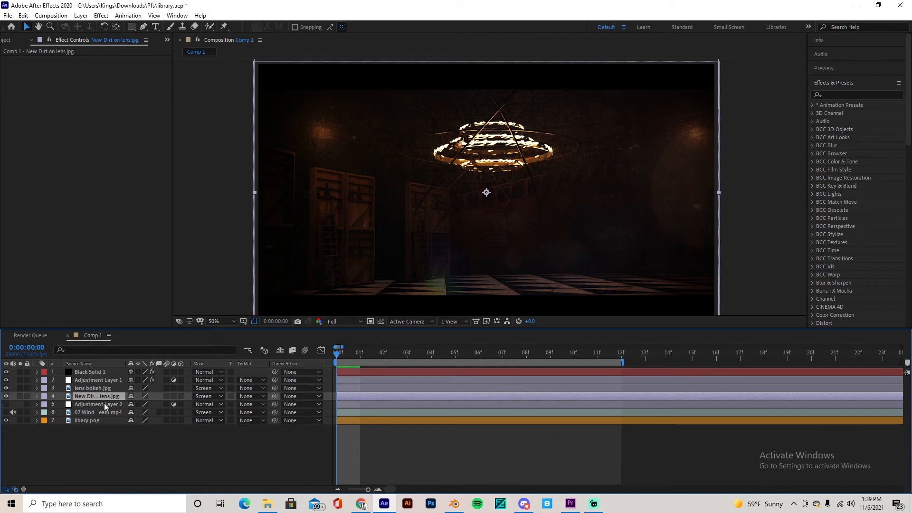
# Make the Adjustment Layer 2 and 07 Window Beam.mp4 layers visible.
pyautogui.click(35, 403)
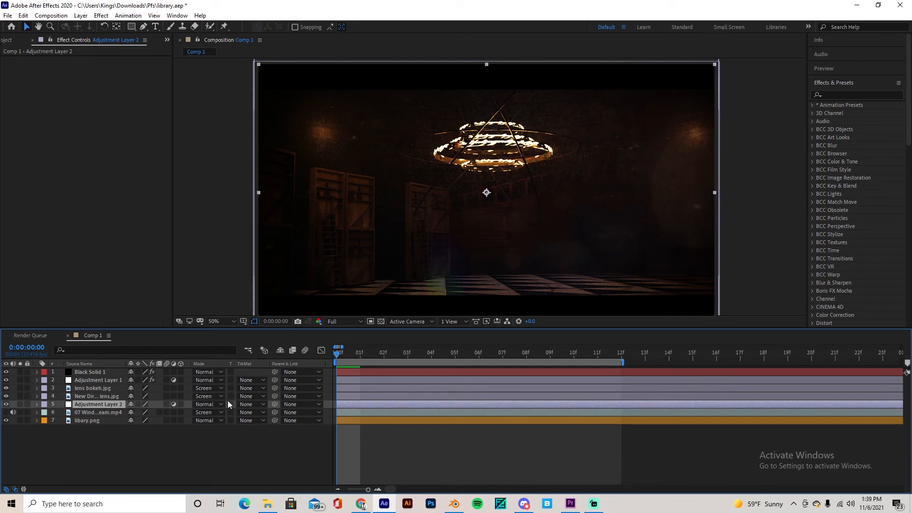
pyautogui.click(362, 411)
pyautogui.click(363, 404)
pyautogui.click(366, 412)
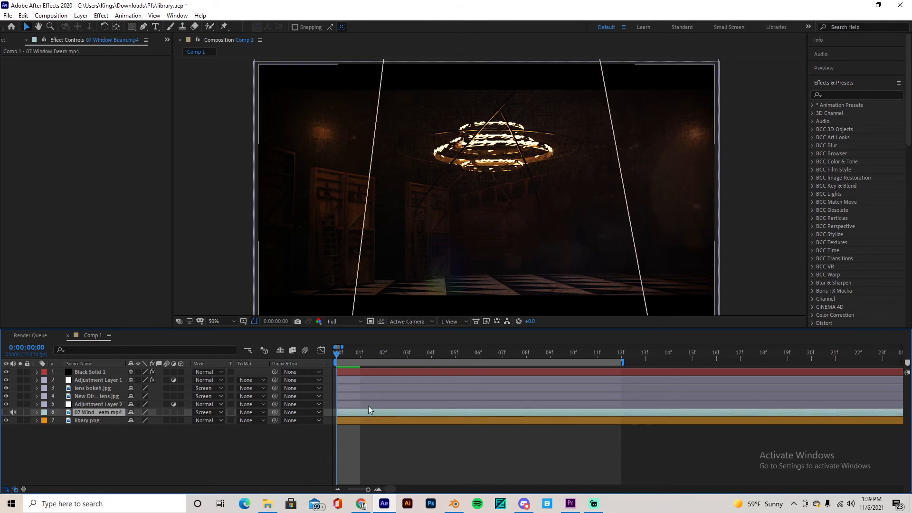
pyautogui.click(369, 405)
pyautogui.click(5, 404)
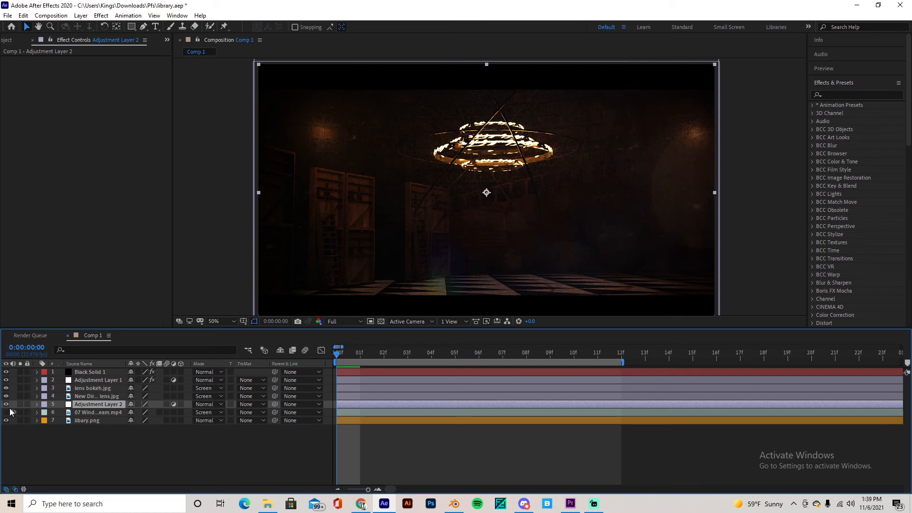
pyautogui.click(6, 412)
pyautogui.click(374, 441)
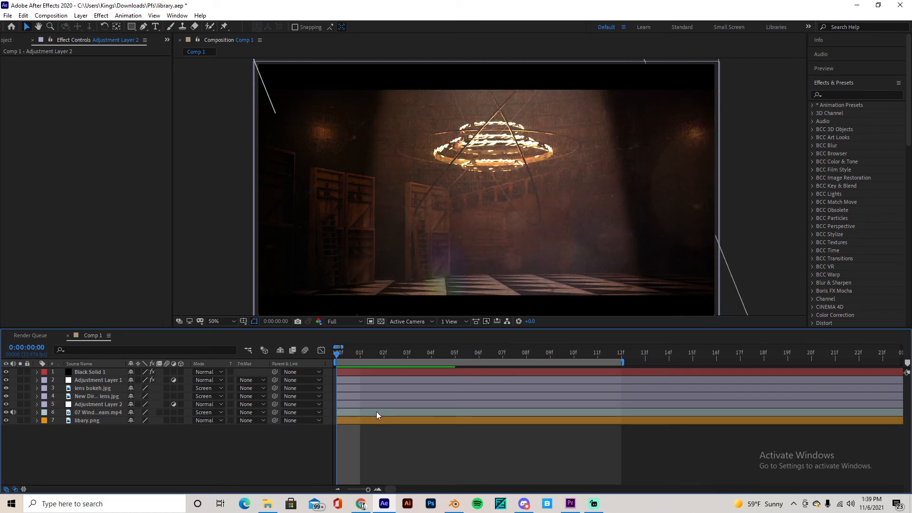
# Compare the image with the 07 Window Beam.mp4 layer off and on, and review its blend mode and opacity.
pyautogui.click(377, 412)
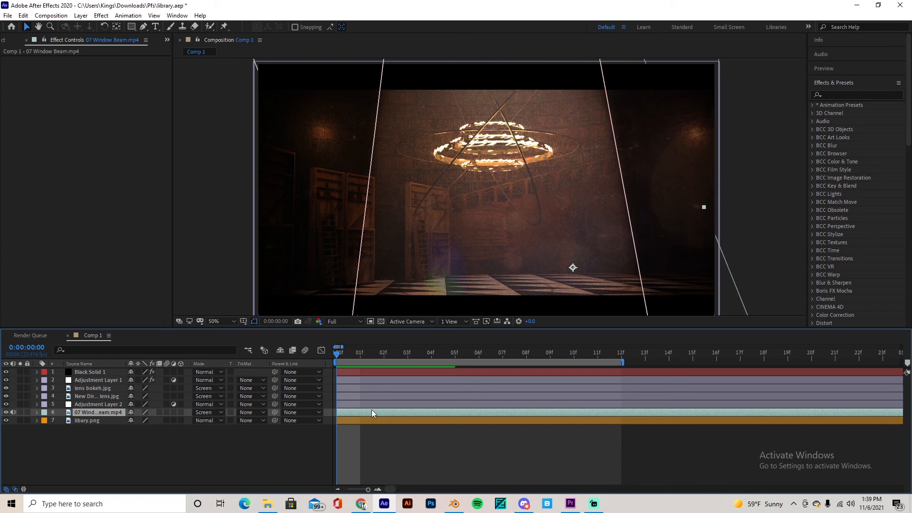
pyautogui.click(6, 412)
pyautogui.click(6, 413)
pyautogui.click(412, 432)
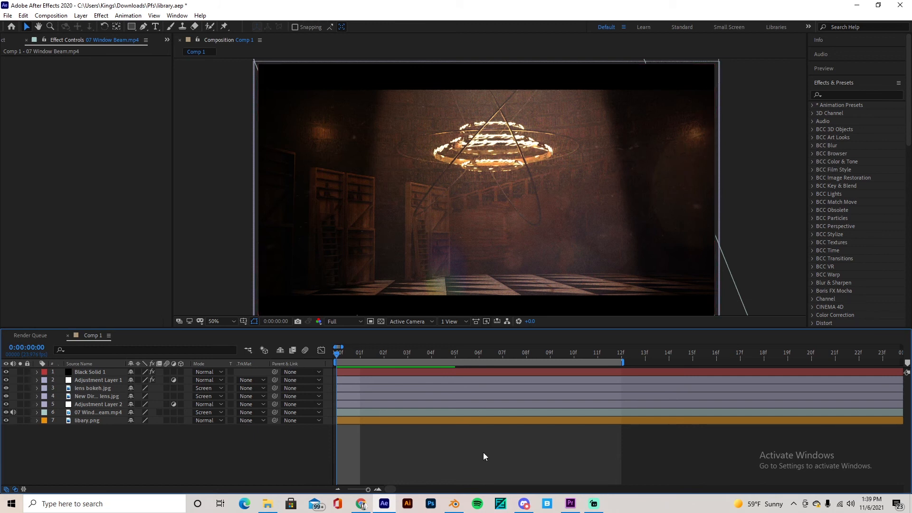
pyautogui.click(212, 411)
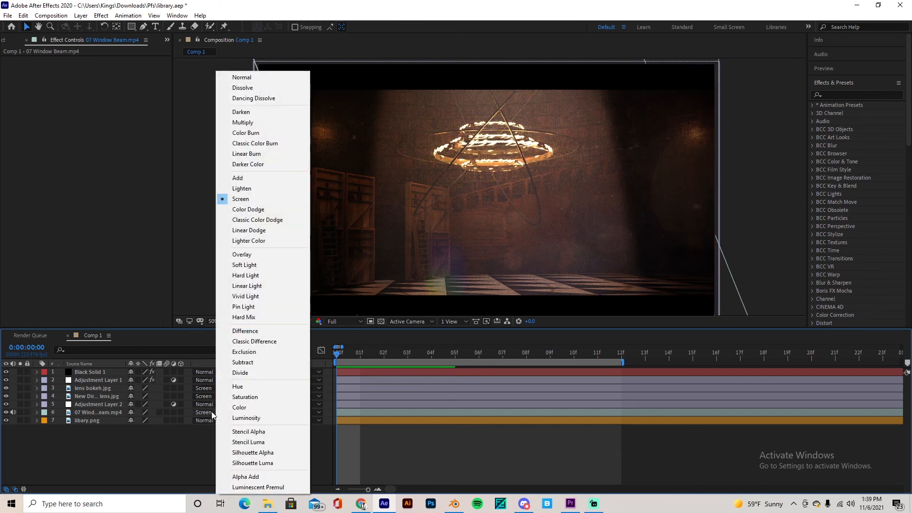
pyautogui.click(102, 412)
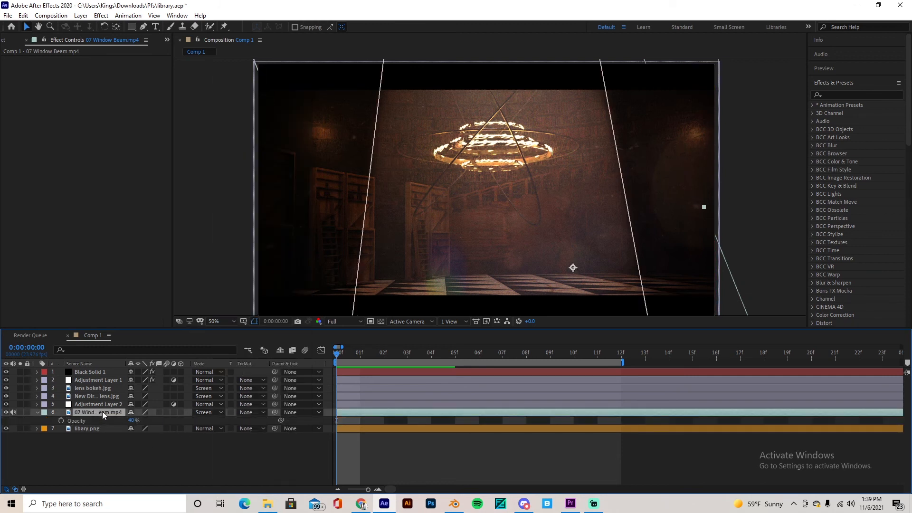
# Try the Add blend mode on Adjustment Layer 1, comparing the image with the layer off and on, before restoring Normal.
pyautogui.click(97, 380)
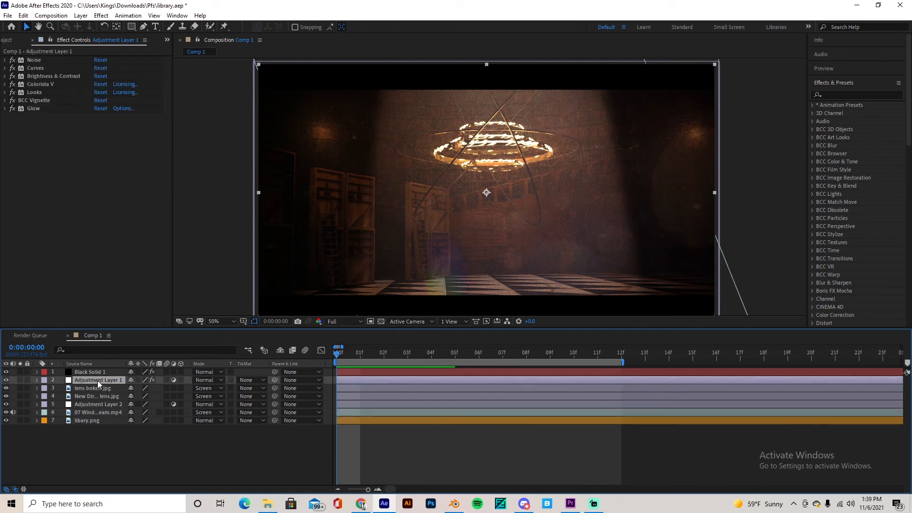
pyautogui.click(206, 380)
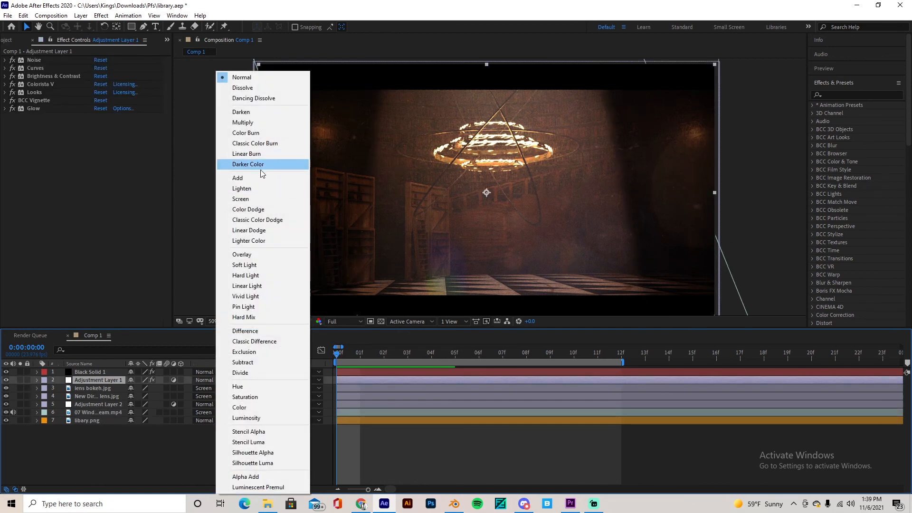
pyautogui.click(260, 178)
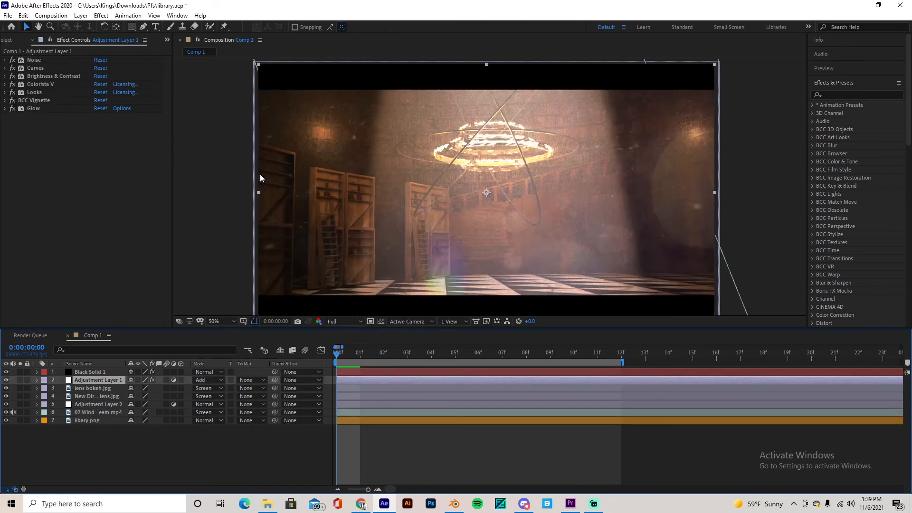
pyautogui.click(199, 381)
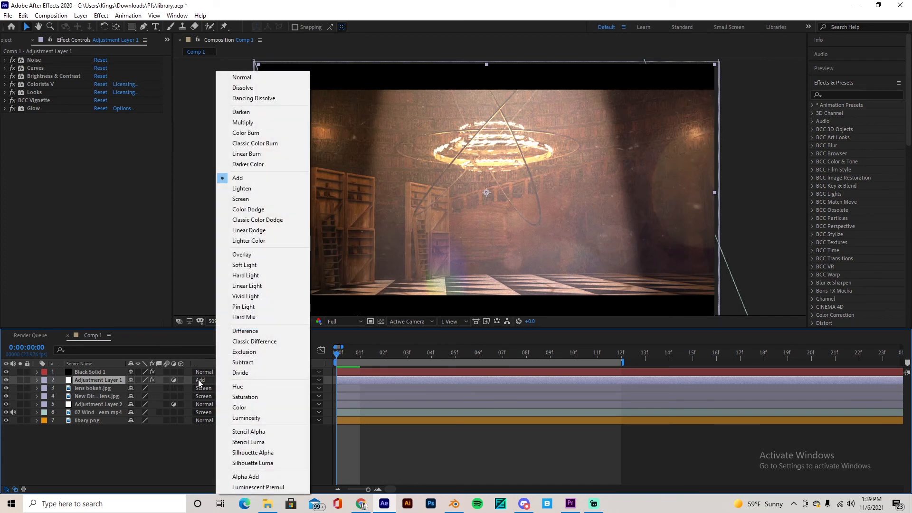
pyautogui.click(184, 458)
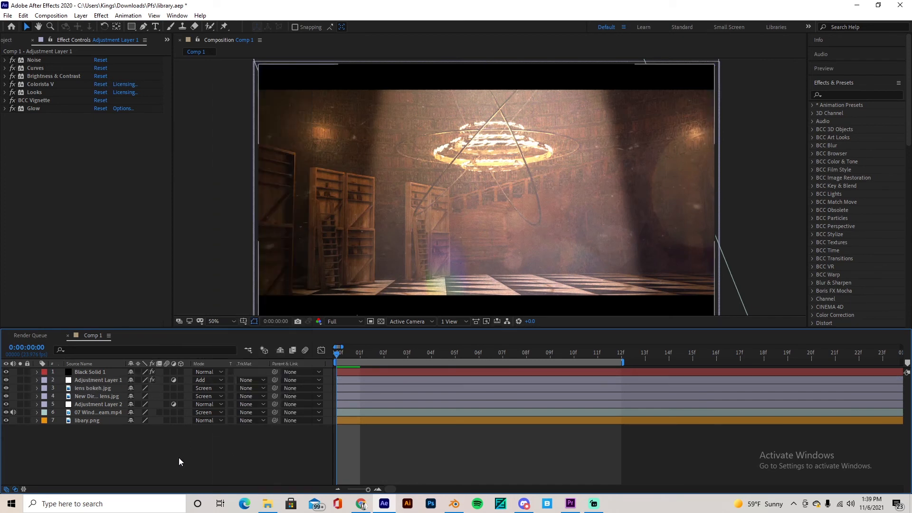
pyautogui.click(6, 380)
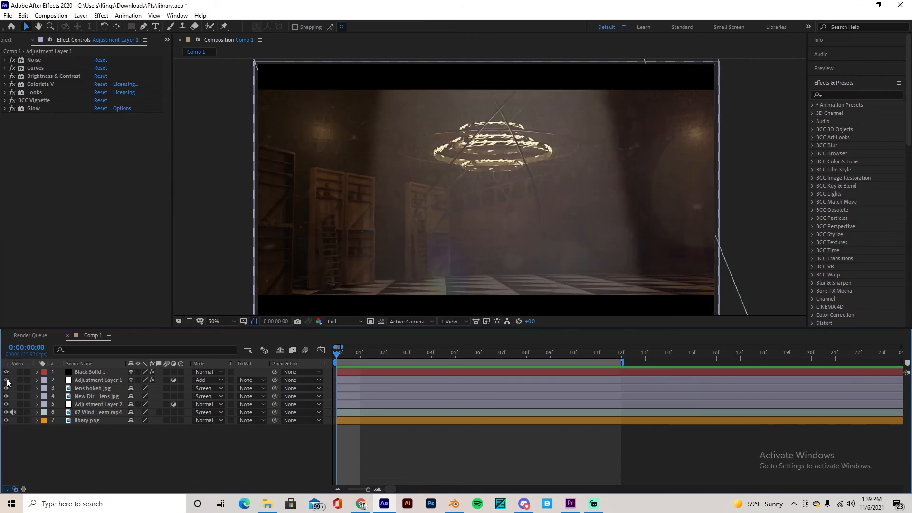
pyautogui.click(7, 380)
pyautogui.click(195, 381)
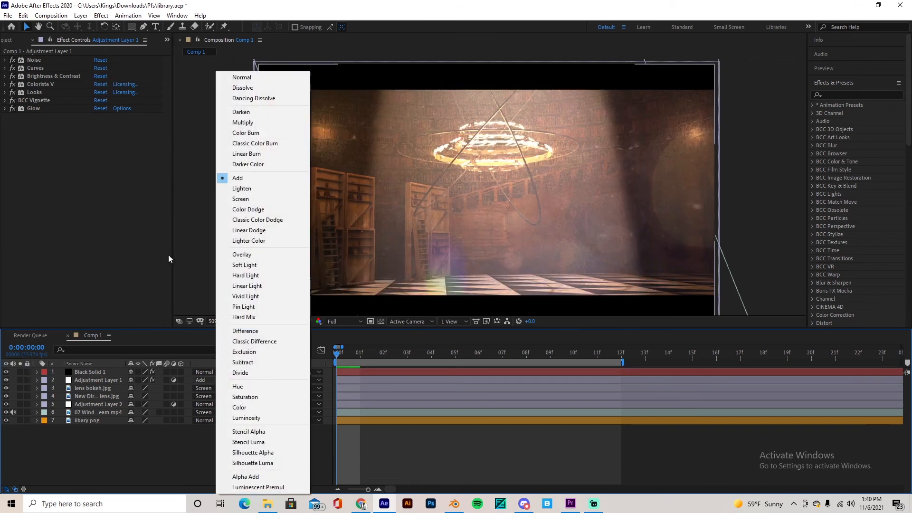
pyautogui.click(240, 78)
# Try the Lighten, Screen and Add blend modes on Adjustment Layer 1, and restore Normal.
pyautogui.click(205, 380)
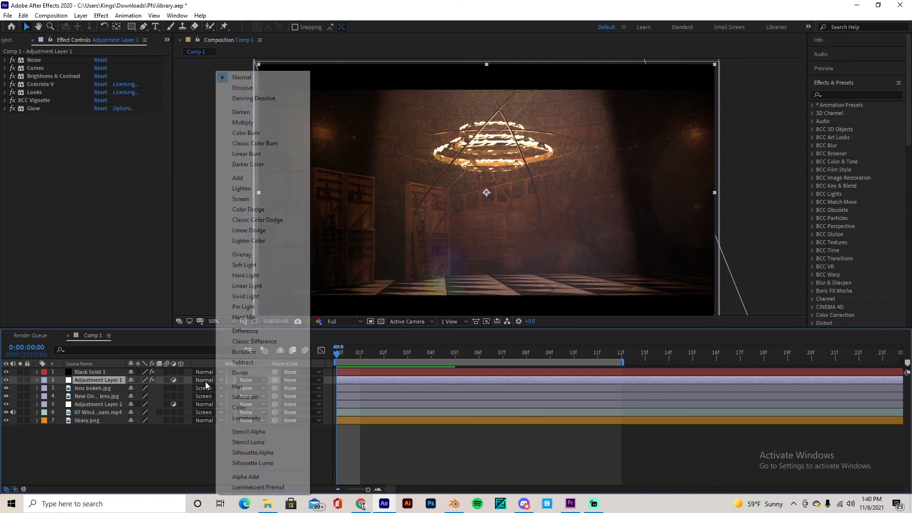
pyautogui.click(243, 188)
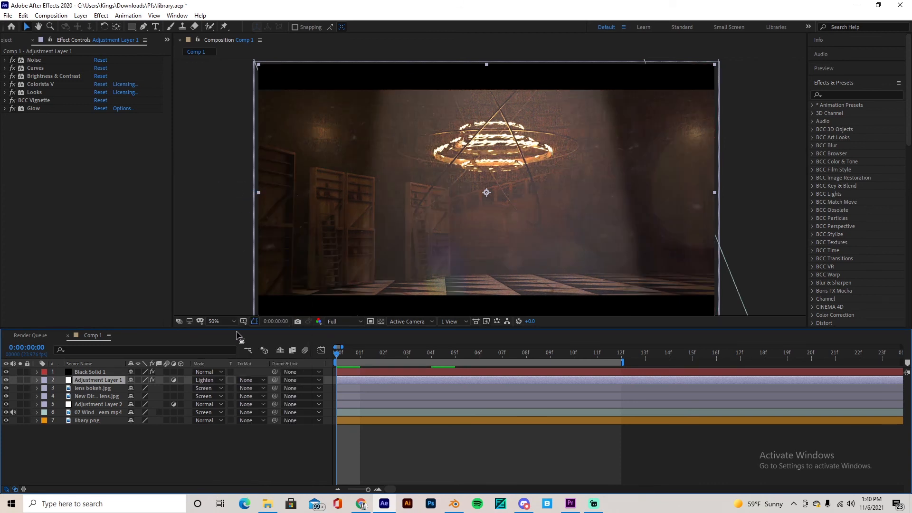
pyautogui.click(212, 380)
pyautogui.click(243, 198)
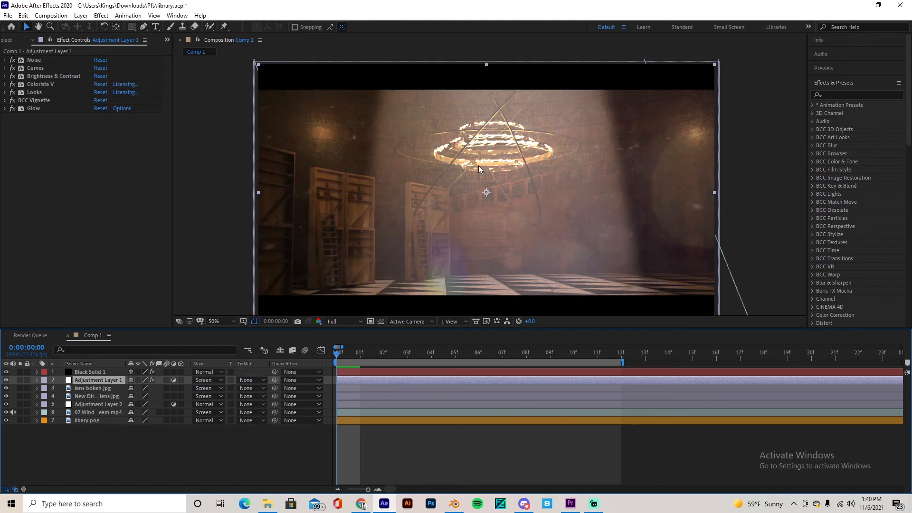
pyautogui.click(215, 380)
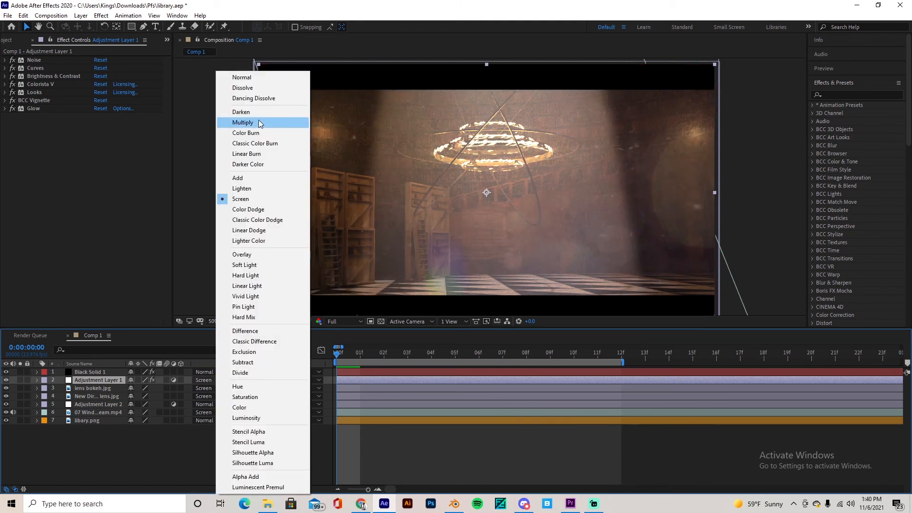
pyautogui.click(239, 179)
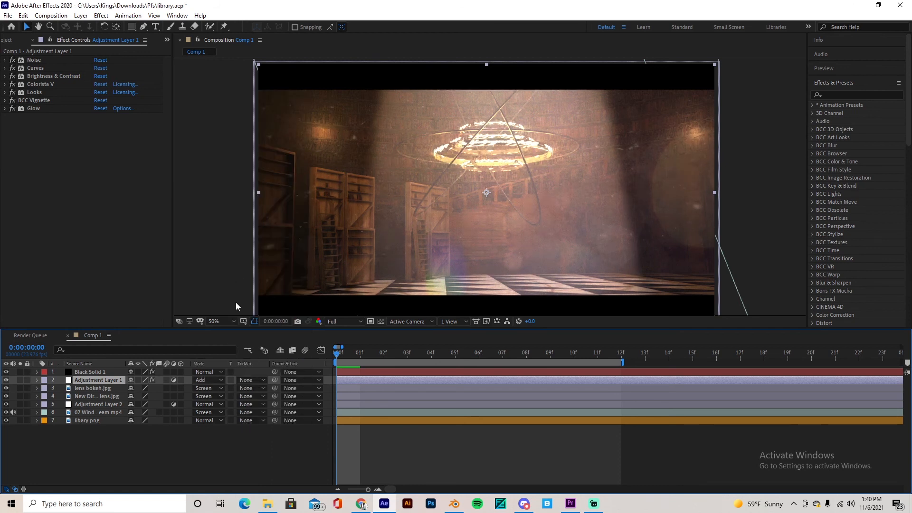
pyautogui.click(218, 380)
pyautogui.click(280, 78)
pyautogui.hotkey('alt', 'Tab')
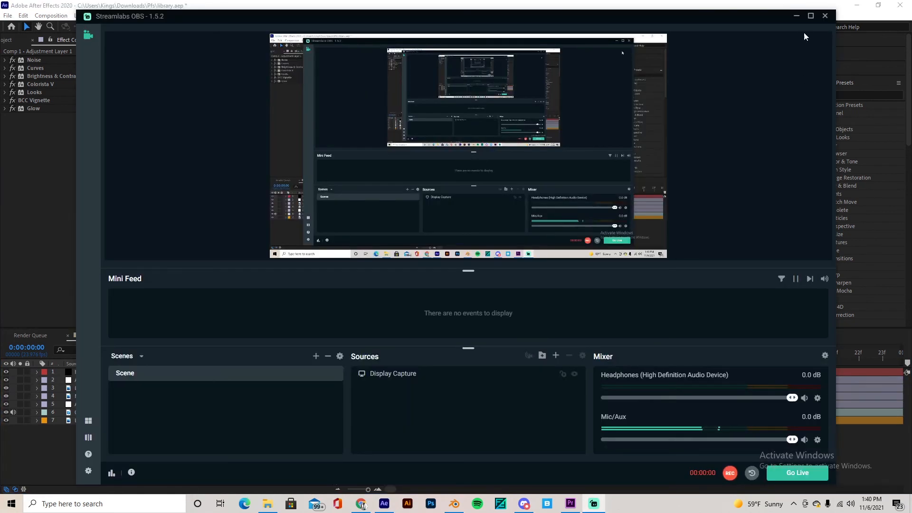
pyautogui.click(797, 22)
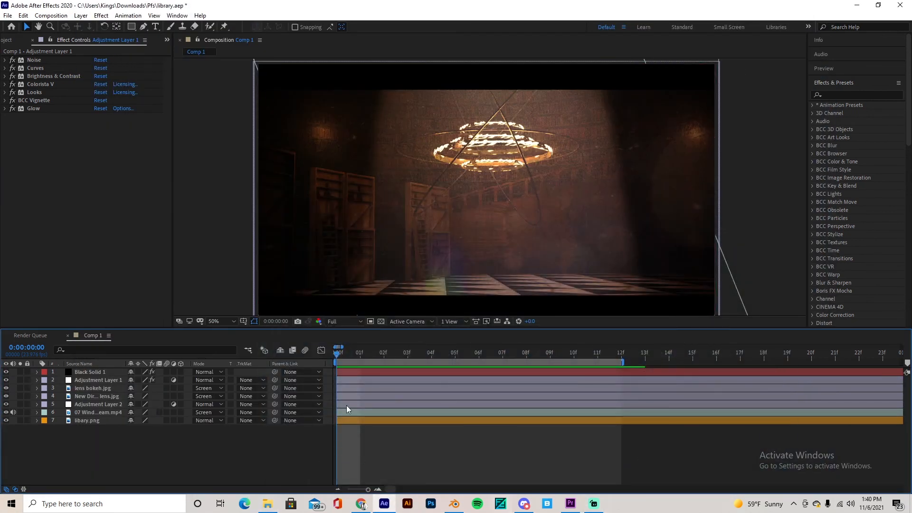
pyautogui.moveTo(358, 352); pyautogui.dragTo(345, 375)
pyautogui.click(397, 412)
pyautogui.click(395, 421)
pyautogui.click(398, 412)
pyautogui.click(410, 444)
pyautogui.click(379, 371)
pyautogui.click(372, 438)
pyautogui.click(363, 372)
pyautogui.click(376, 438)
pyautogui.click(376, 373)
pyautogui.click(382, 440)
pyautogui.click(369, 371)
pyautogui.click(383, 448)
# Review Black Solid 1's CC Jaws settings and compare the image with the effect and the layer off and on.
pyautogui.click(386, 373)
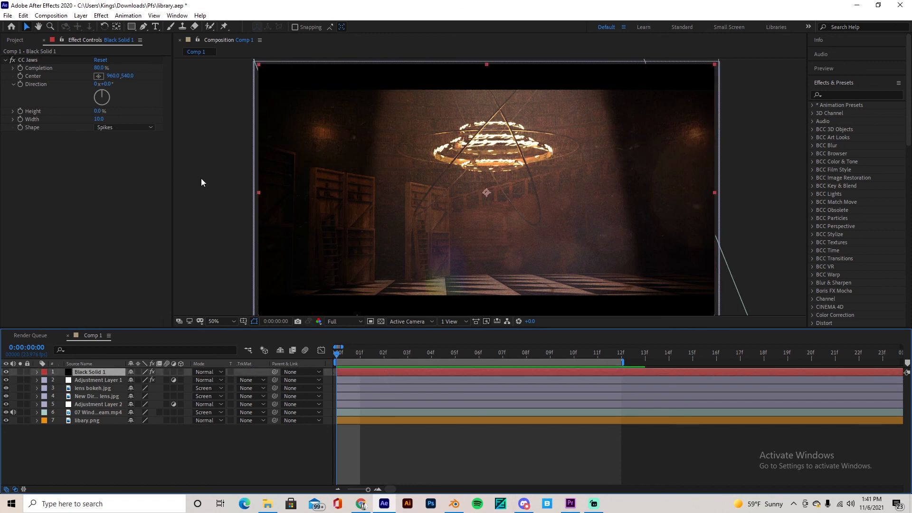
pyautogui.click(214, 180)
pyautogui.click(357, 374)
pyautogui.click(11, 60)
pyautogui.click(12, 61)
pyautogui.click(6, 372)
pyautogui.click(7, 372)
pyautogui.rightClick(195, 181)
pyautogui.click(225, 112)
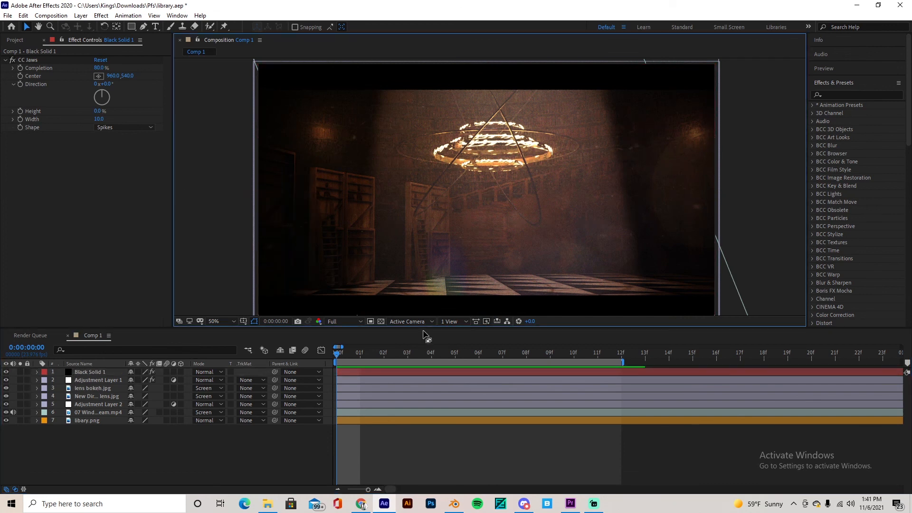
# Go through Comp 1's layer stack from Black Solid 1 down to libary.png and back up, reviewing each layer and its effects.
pyautogui.click(323, 360)
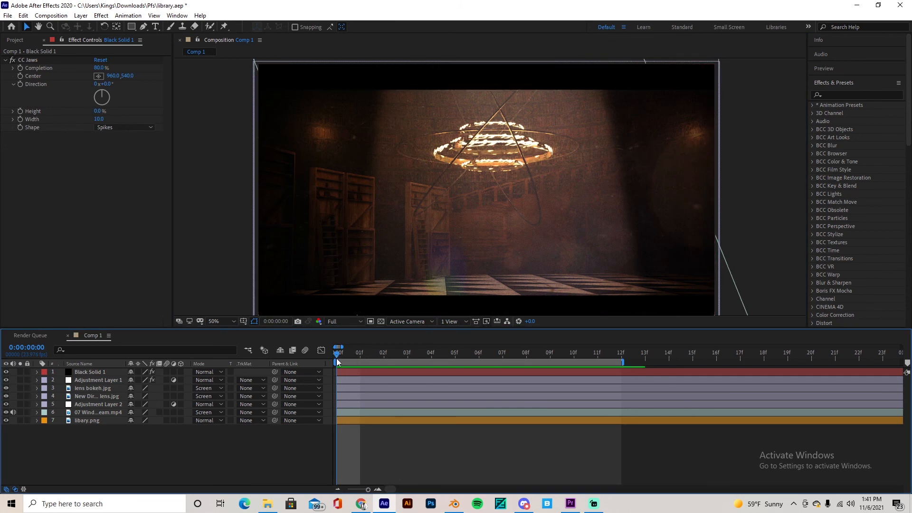
pyautogui.click(356, 373)
pyautogui.click(361, 380)
pyautogui.click(369, 396)
pyautogui.click(384, 413)
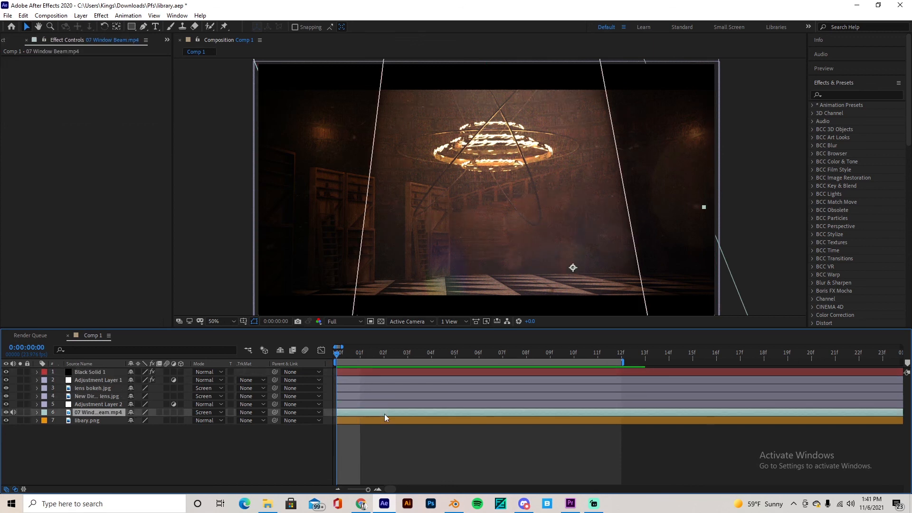
pyautogui.click(387, 420)
pyautogui.click(384, 412)
pyautogui.click(383, 405)
pyautogui.click(384, 397)
pyautogui.click(383, 389)
pyautogui.click(378, 379)
pyautogui.click(377, 373)
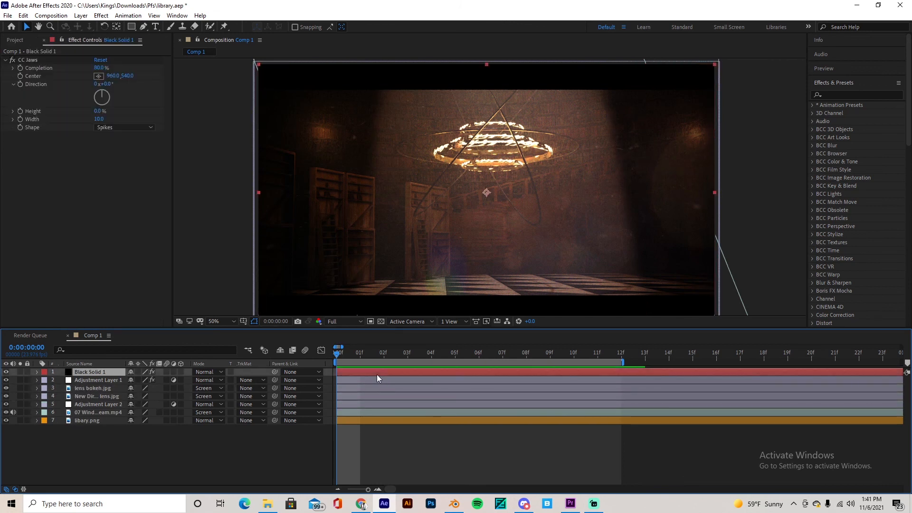
pyautogui.click(386, 380)
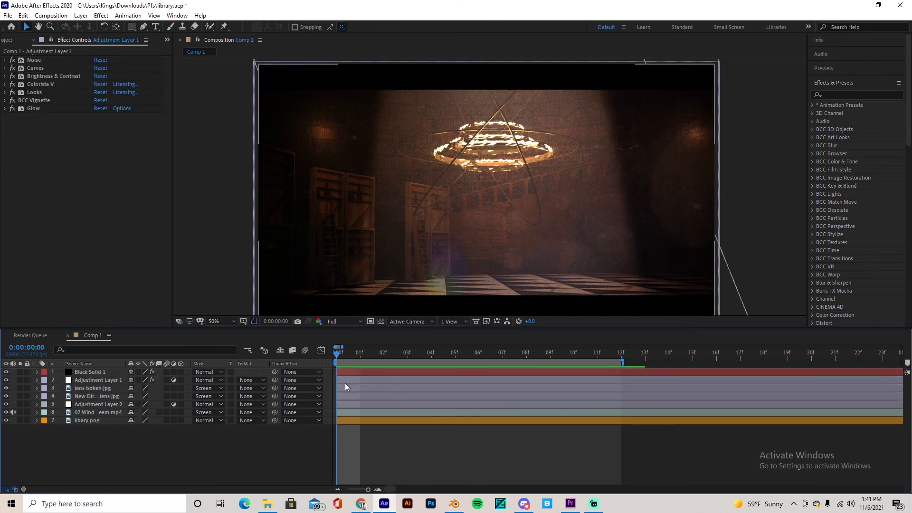
pyautogui.click(363, 373)
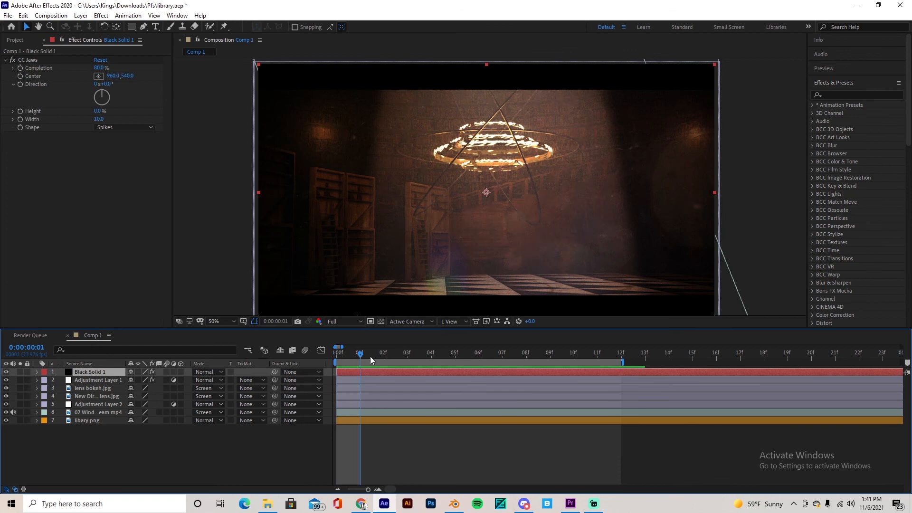
pyautogui.click(593, 504)
pyautogui.rightClick(594, 503)
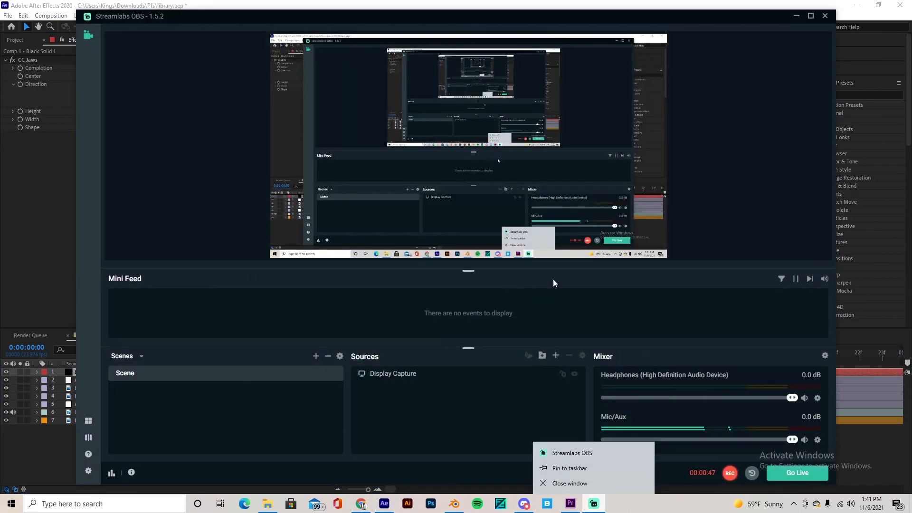